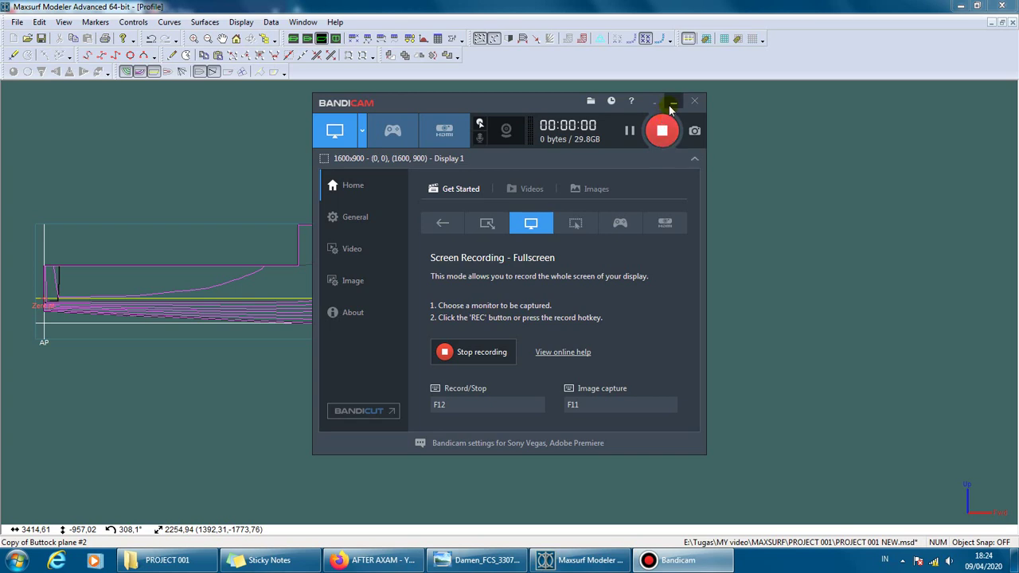
Step: Hide Bandicam, show the hull in body plan, and open the Design Grid
click(673, 101)
click(335, 40)
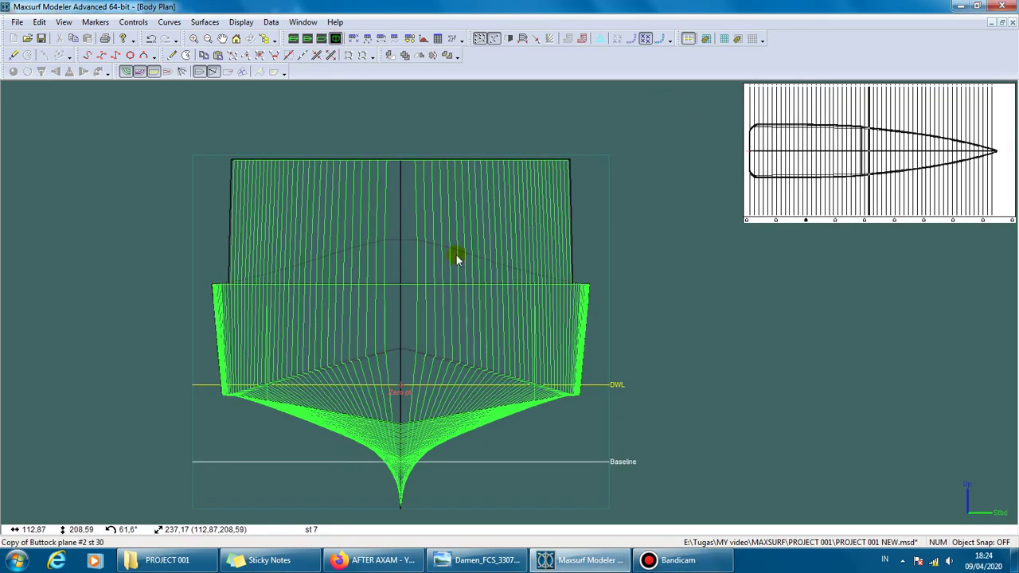
click(271, 22)
click(284, 70)
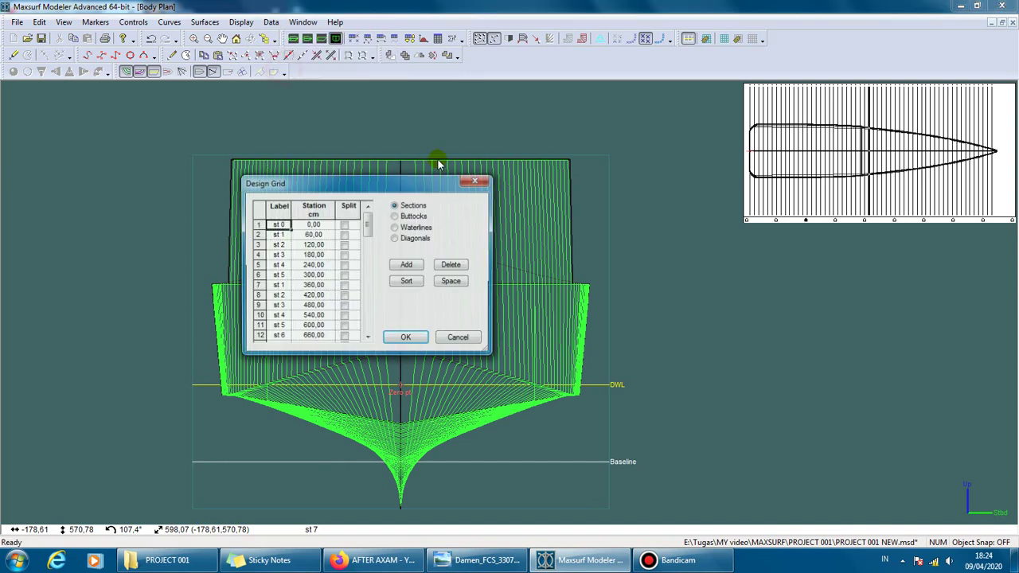
Step: Review the 60 cm station spacing for stations 1 through 56
click(313, 226)
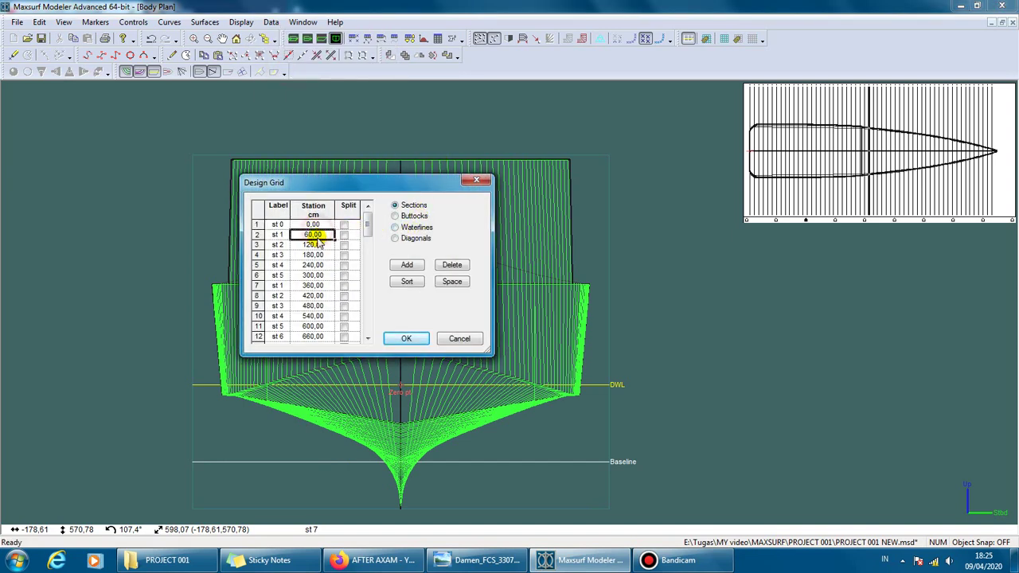
click(452, 281)
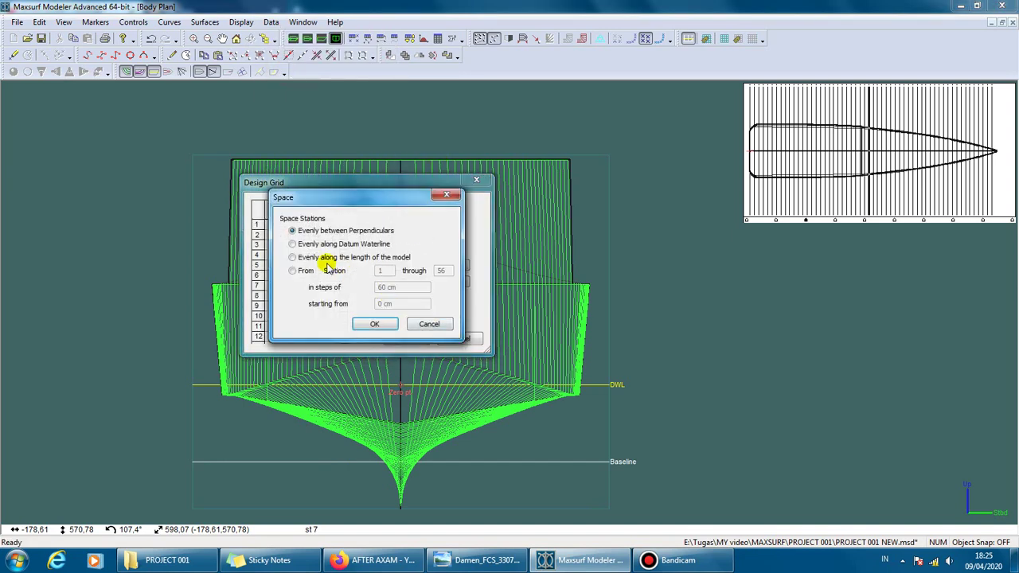
click(289, 272)
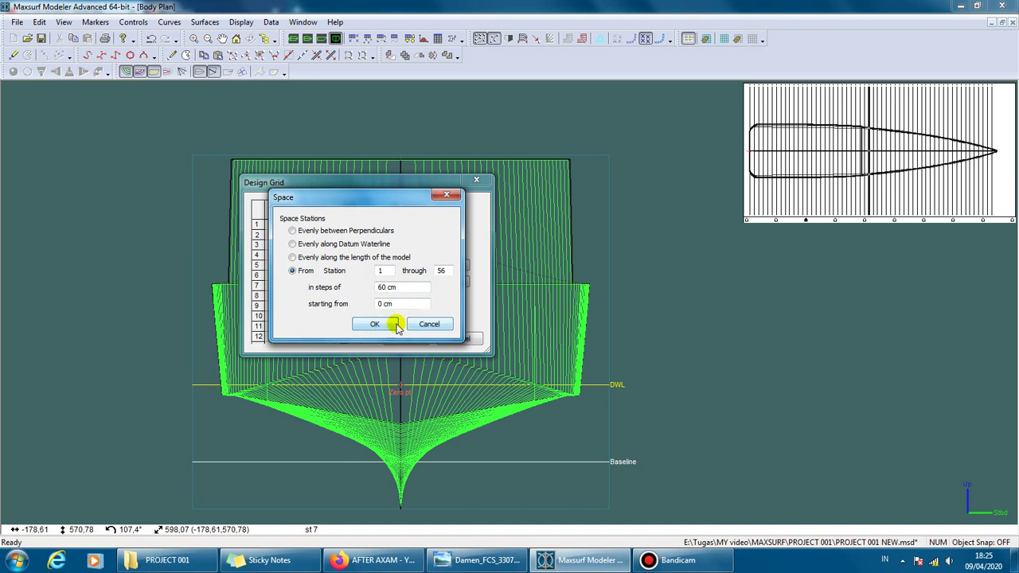
click(394, 325)
Step: Check the eight buttocks and the 50 cm waterlines from -150, then cancel without changes
click(414, 218)
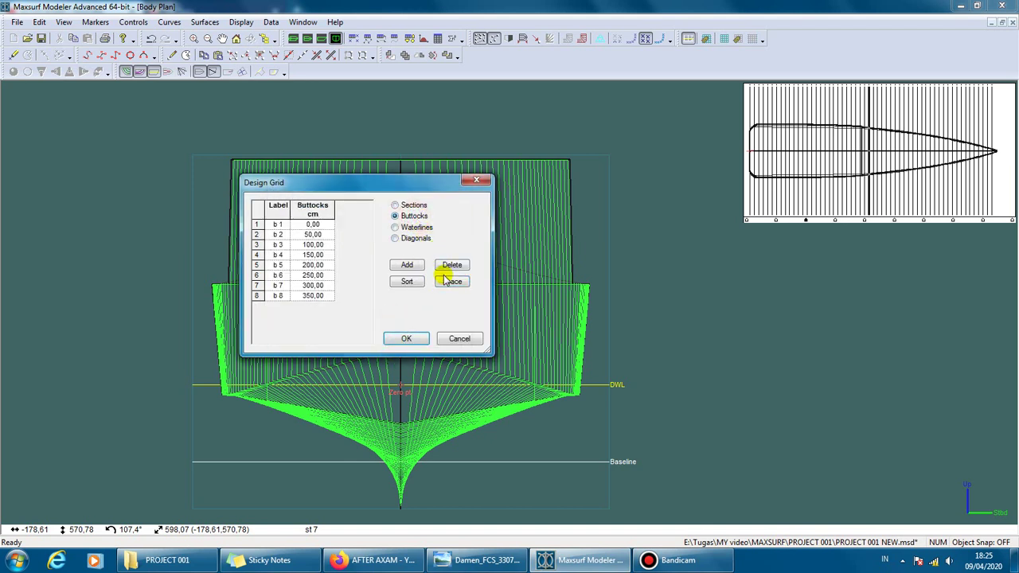
drag(316, 228, 320, 301)
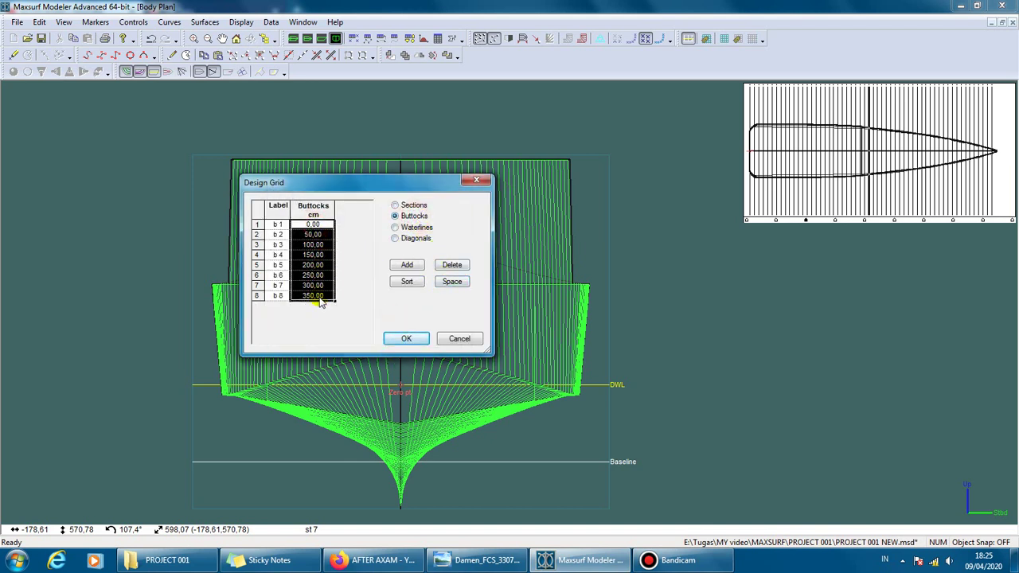
click(414, 228)
drag(318, 226, 327, 279)
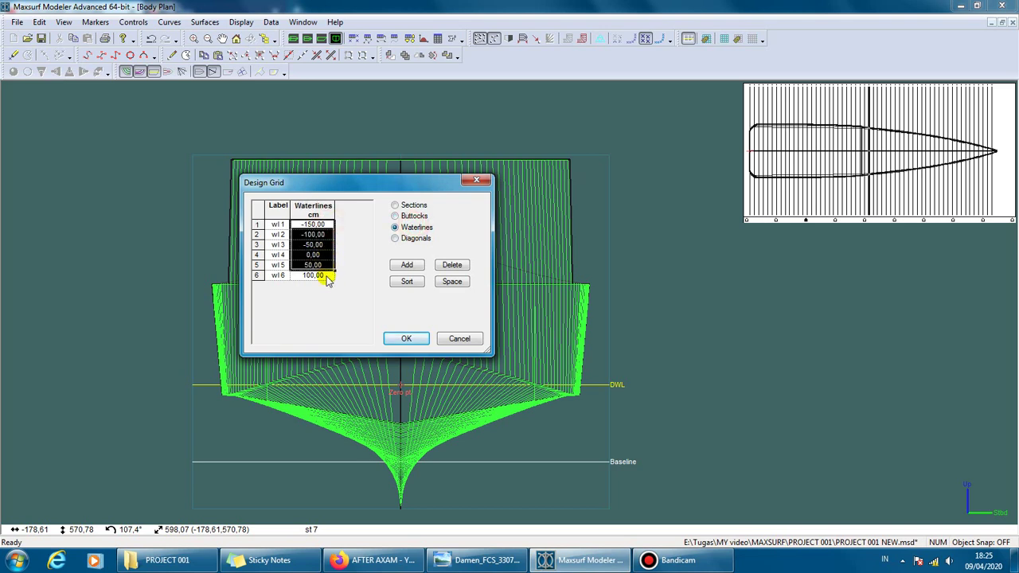
click(452, 282)
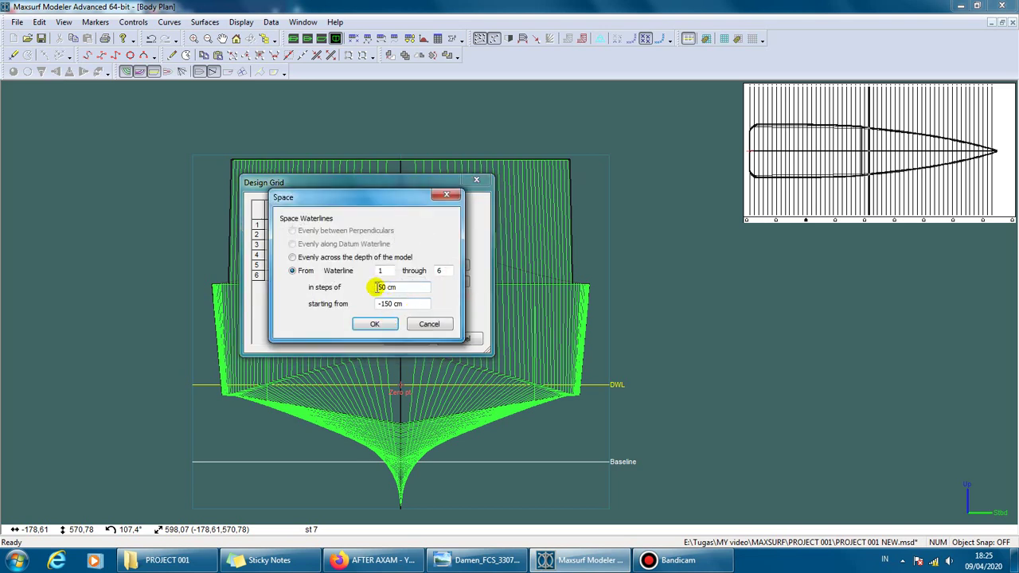
click(375, 326)
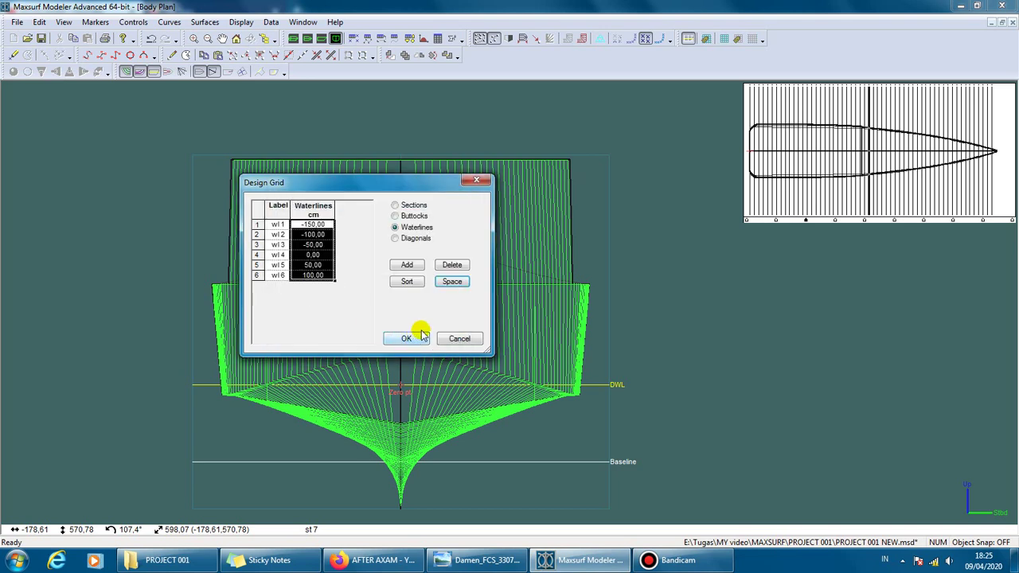
click(457, 340)
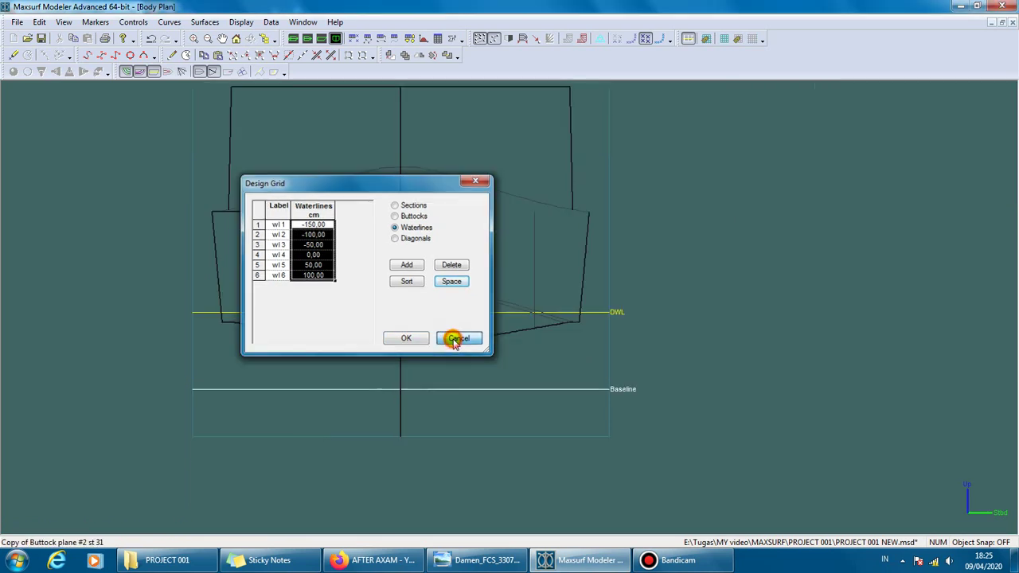
click(307, 38)
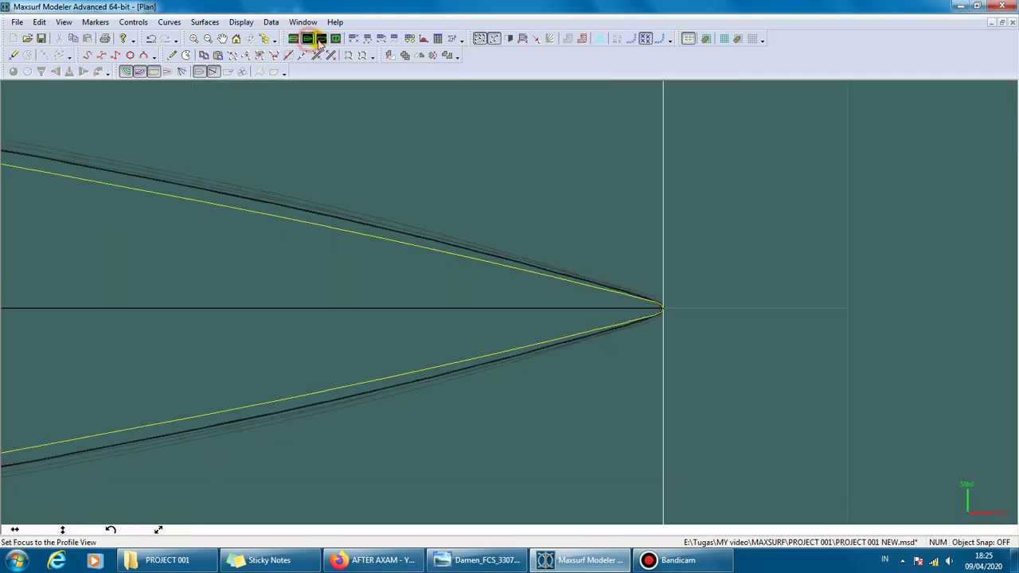
click(321, 38)
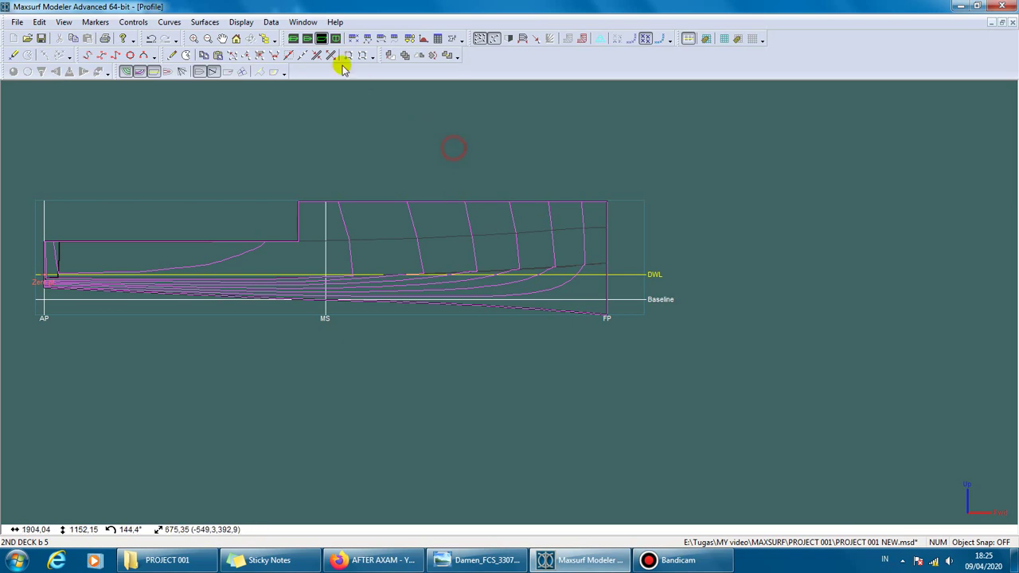
click(293, 38)
mouse_move(358, 236)
middle_down()
mouse_move(200, 215)
mouse_move(581, 209)
mouse_move(377, 266)
mouse_move(271, 227)
mouse_move(452, 175)
middle_up()
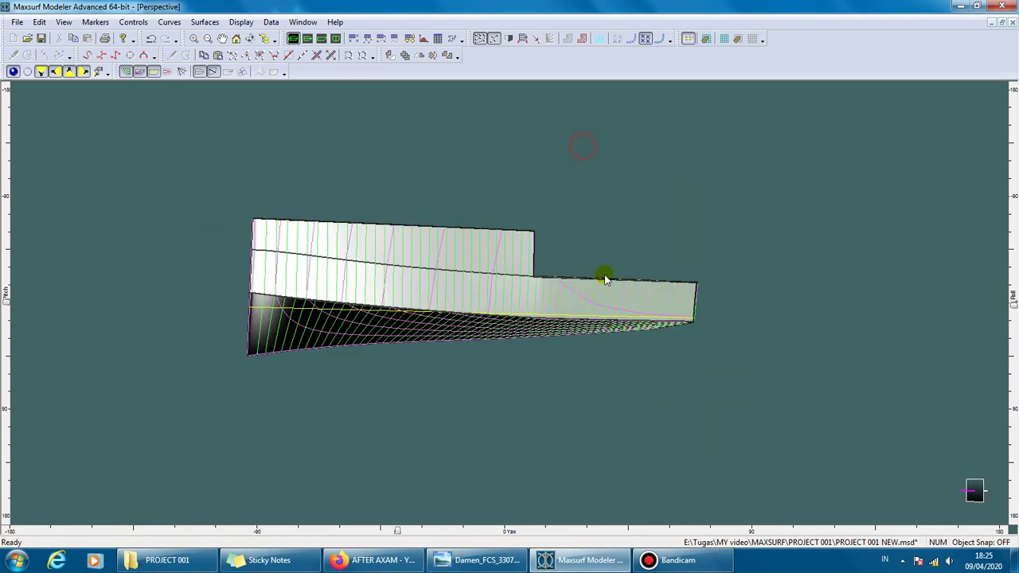
click(335, 38)
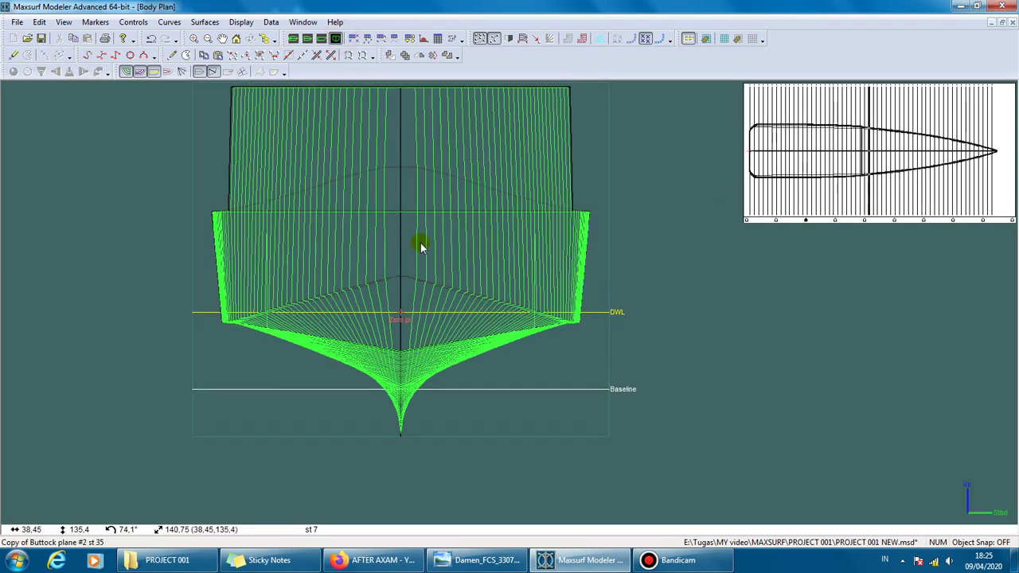
scroll(420, 242, down, 2)
scroll(427, 204, up, 2)
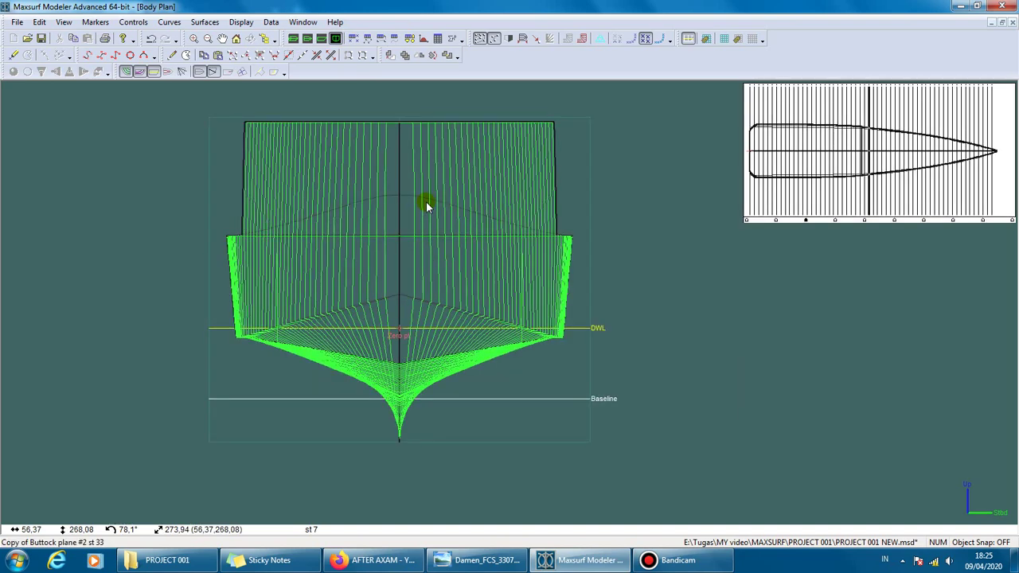
click(271, 22)
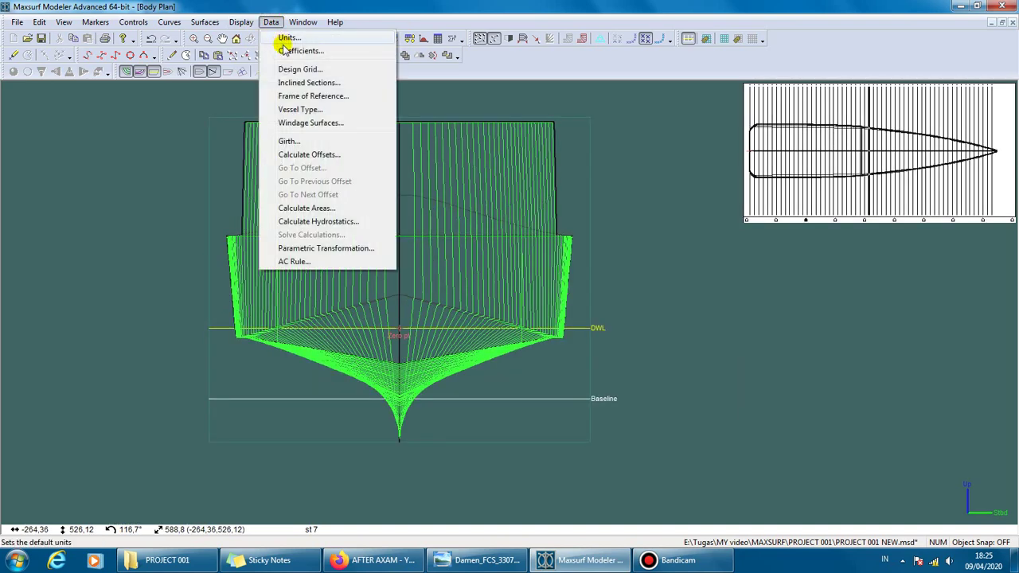
Step: Add one new section to the Design Grid station list
click(291, 69)
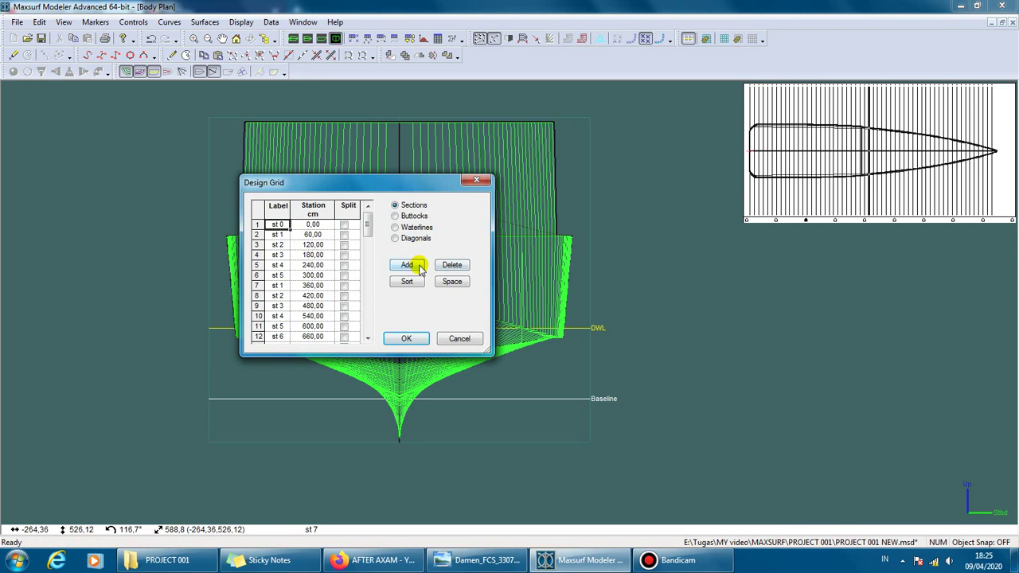
drag(367, 225, 368, 319)
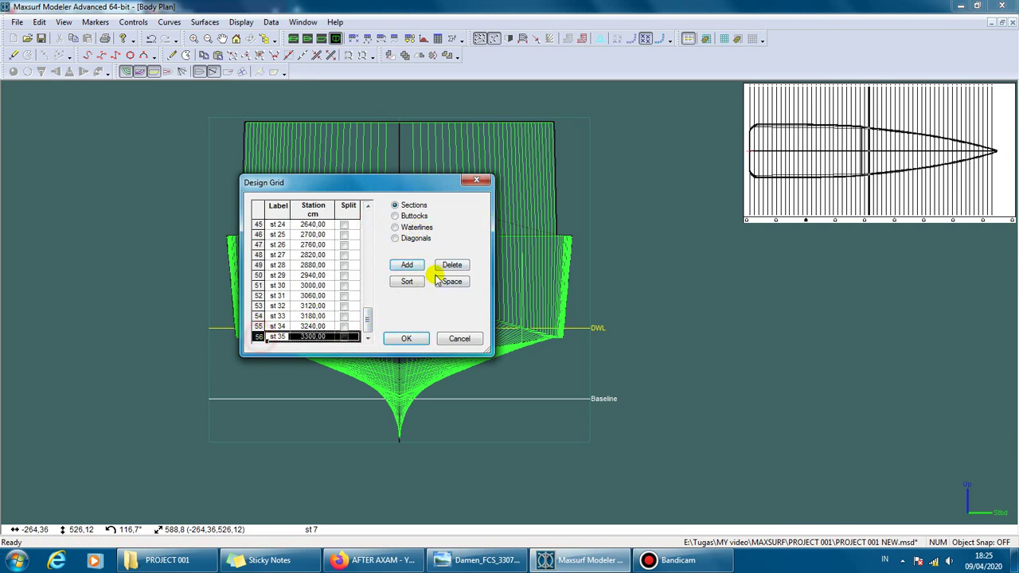
click(411, 264)
click(365, 287)
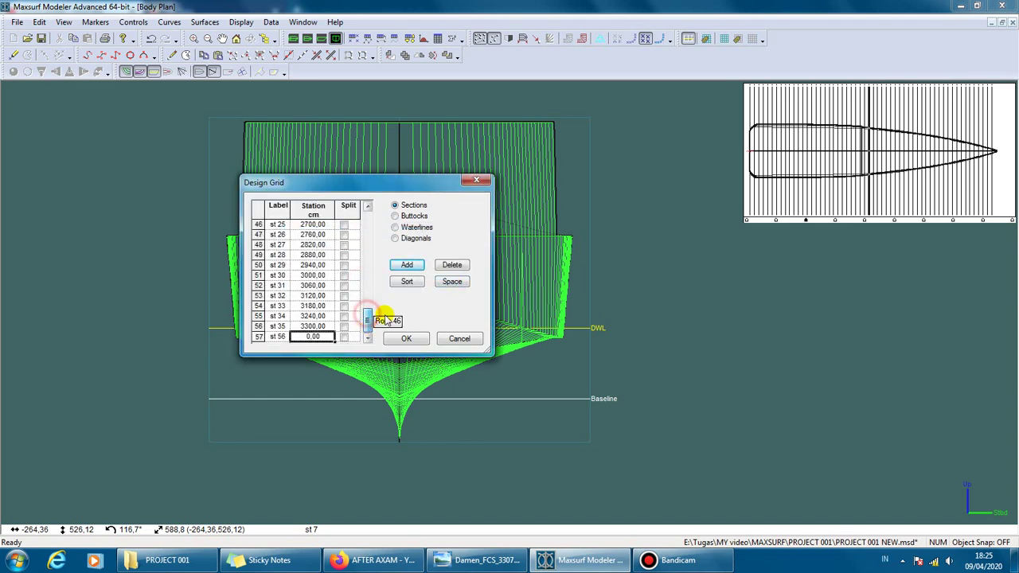
Step: Space stations 1 through 57 at 60 cm and accept the grid
click(450, 282)
click(303, 272)
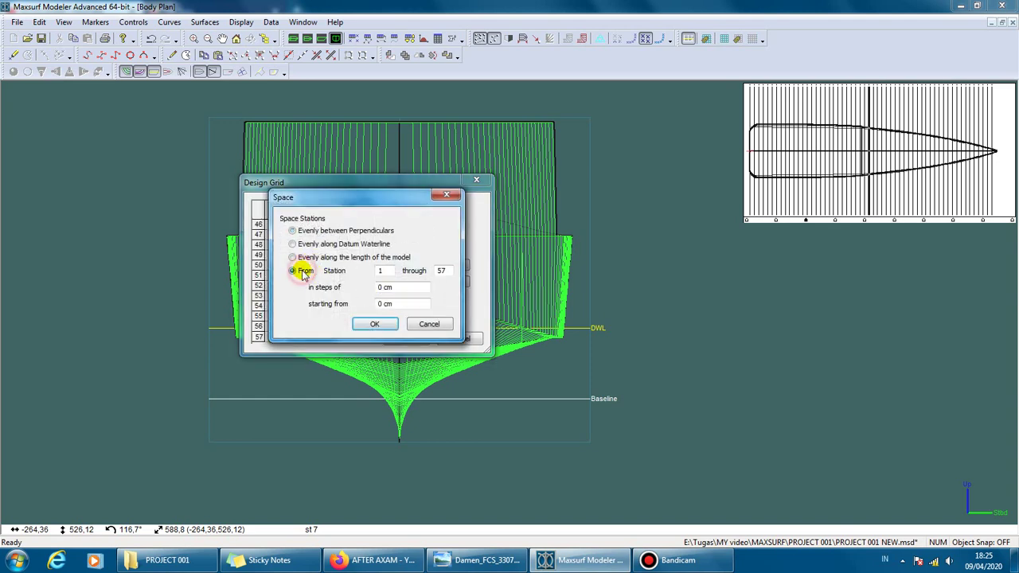
click(396, 288)
text(60)
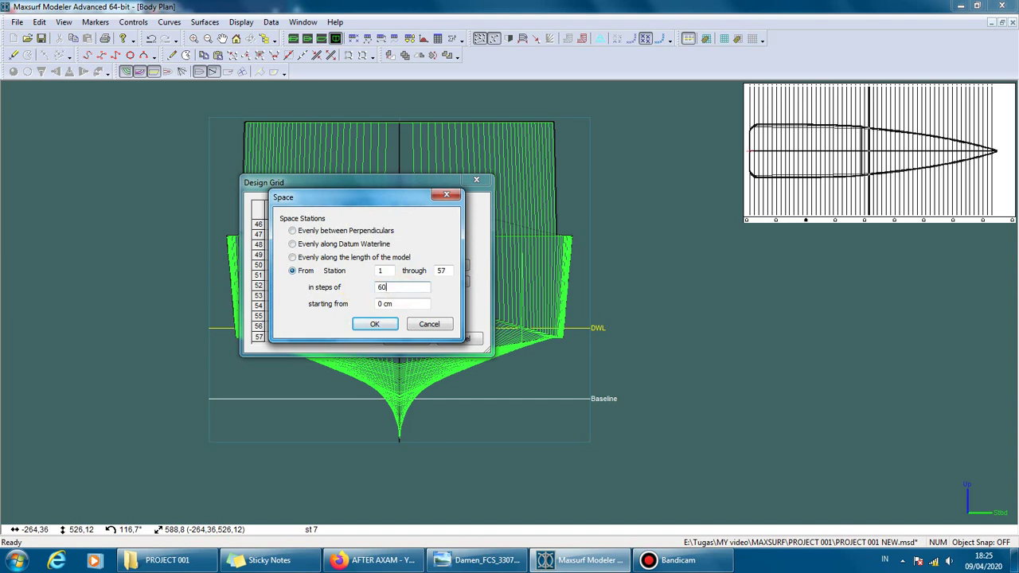
click(394, 304)
click(391, 324)
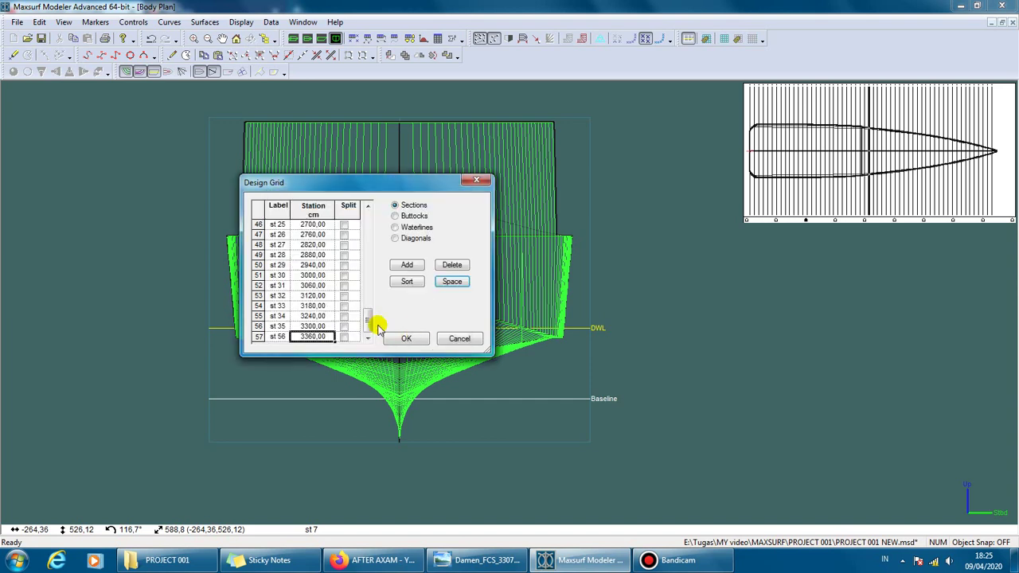
click(393, 336)
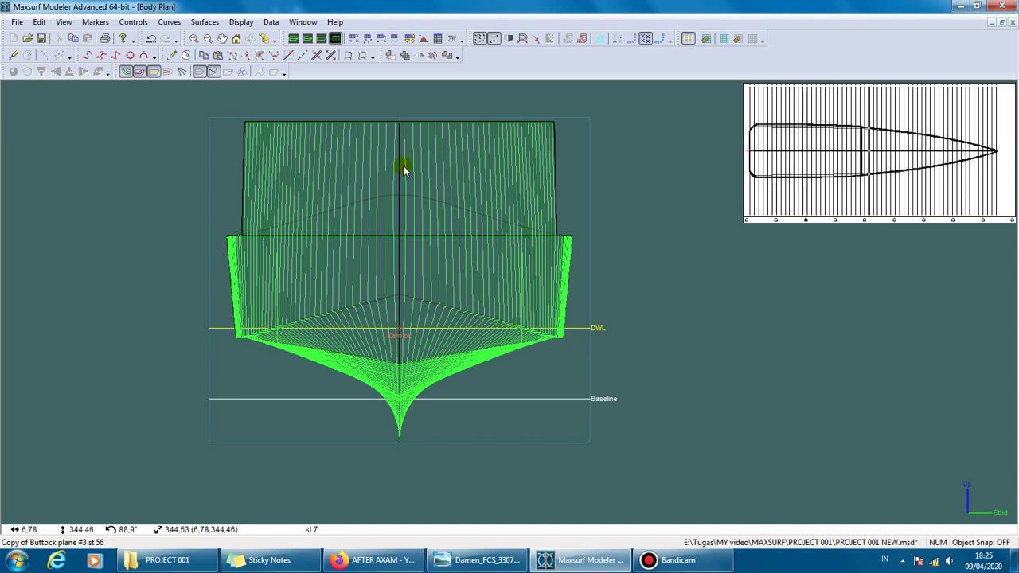
Step: Select the buttock lines near the centreline and just above the DWL
click(404, 165)
click(406, 225)
click(408, 312)
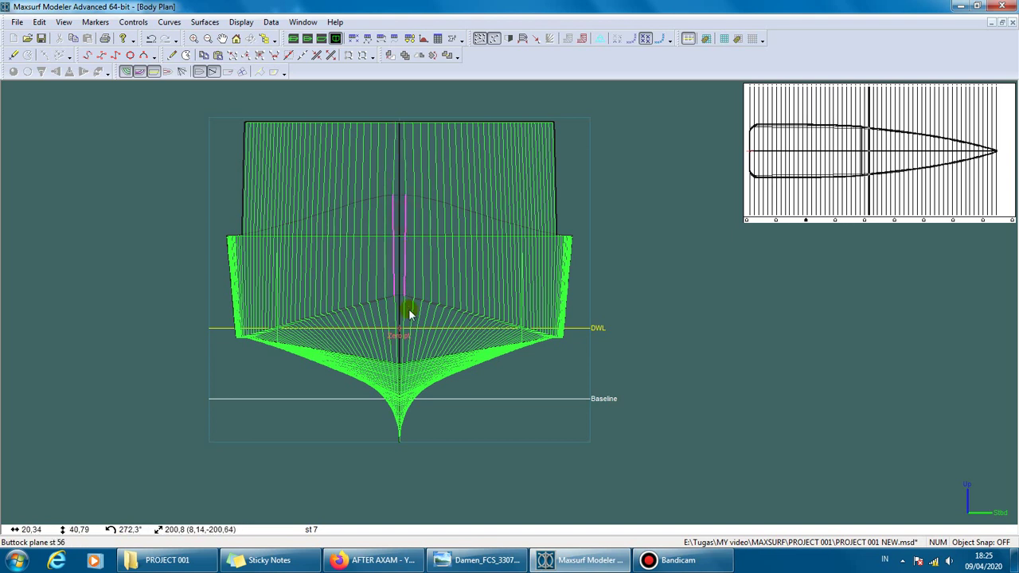
Step: Inspect the hull in profile and plan views with waterlines shown
click(322, 39)
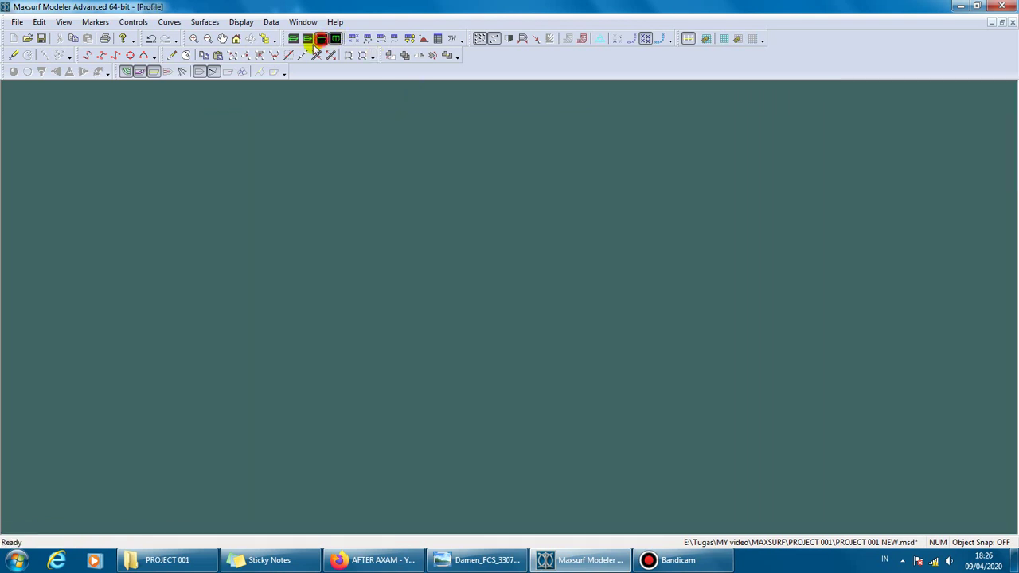
click(307, 39)
scroll(496, 306, down, 2)
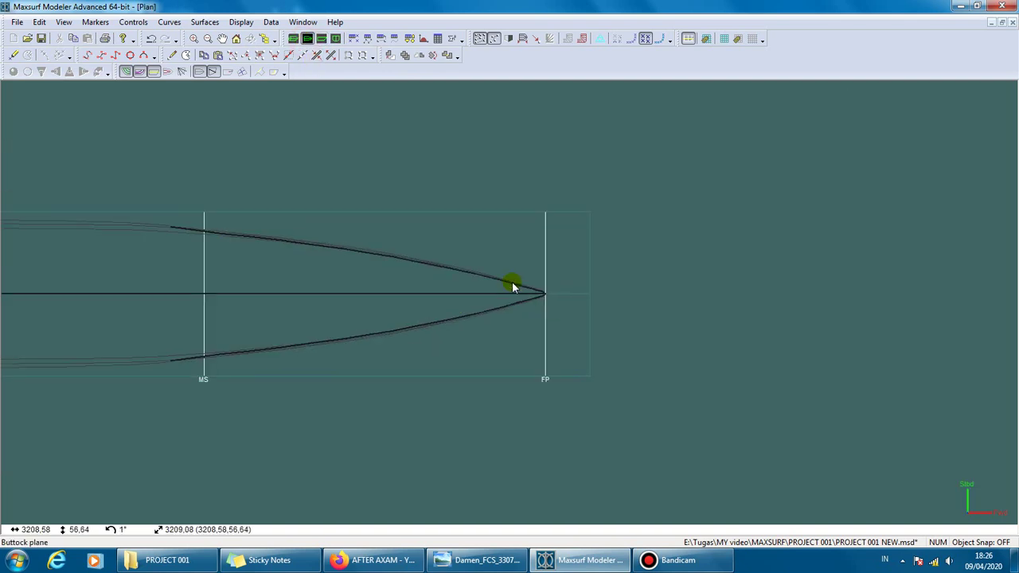
scroll(511, 281, down, 2)
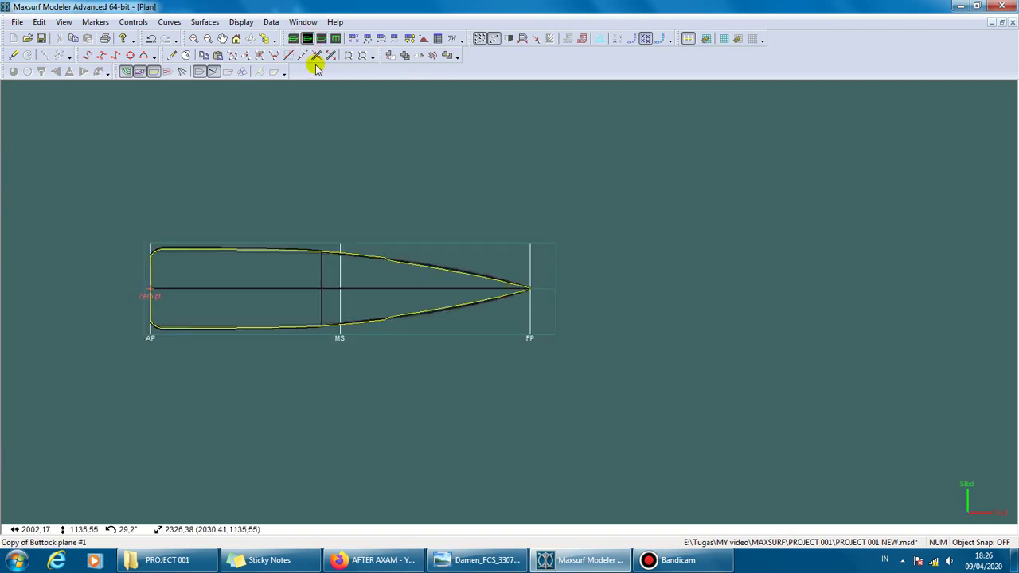
click(163, 73)
scroll(266, 284, up, 2)
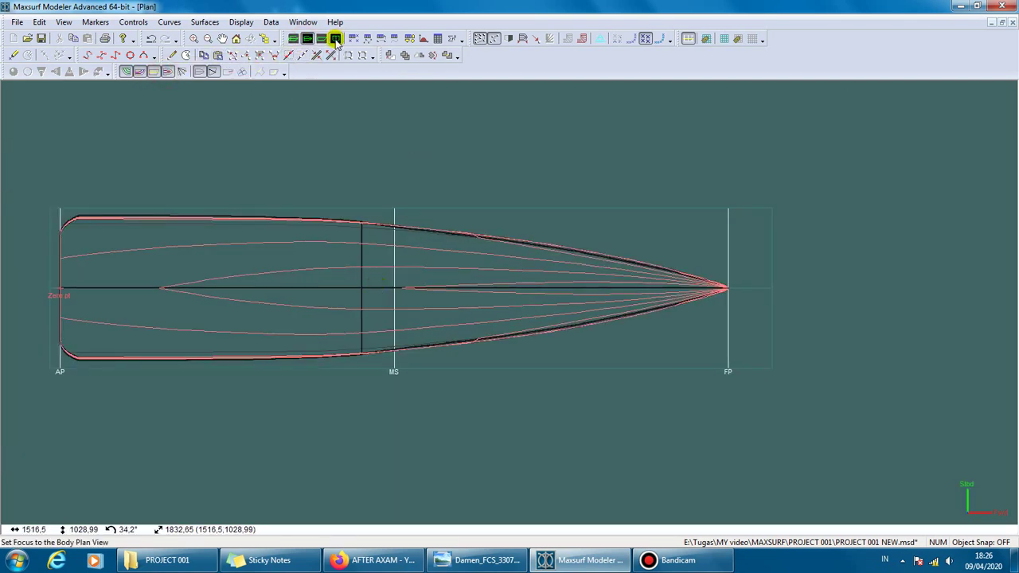
Step: Orbit the contoured hull in 3D wireframe, then return to the body plan
click(293, 39)
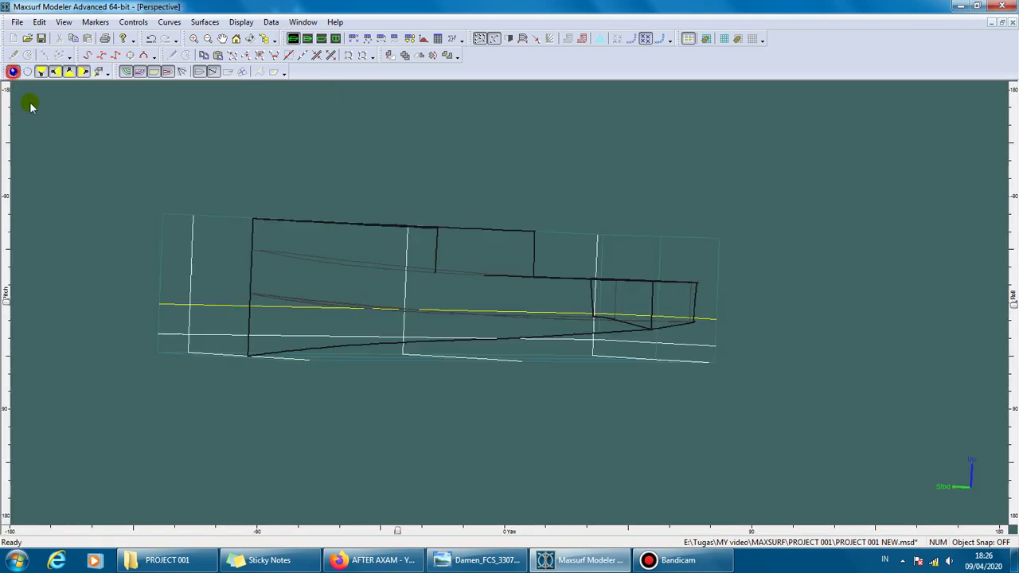
click(139, 72)
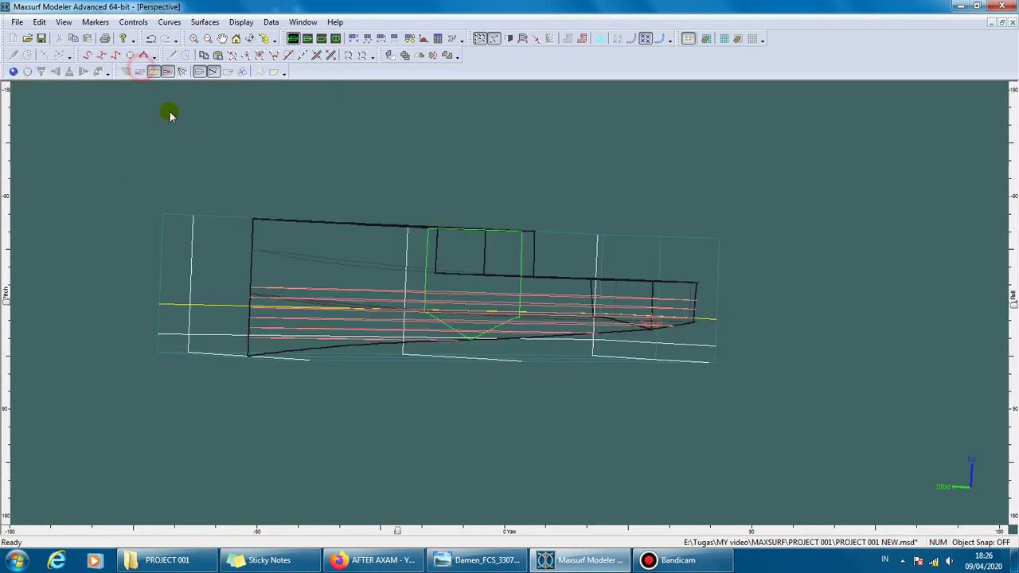
mouse_move(170, 116)
mouse_down()
mouse_move(422, 319)
mouse_move(455, 303)
mouse_move(484, 318)
mouse_move(639, 289)
mouse_move(548, 341)
mouse_move(451, 295)
mouse_move(454, 329)
mouse_up()
drag(550, 291, 833, 289)
click(13, 72)
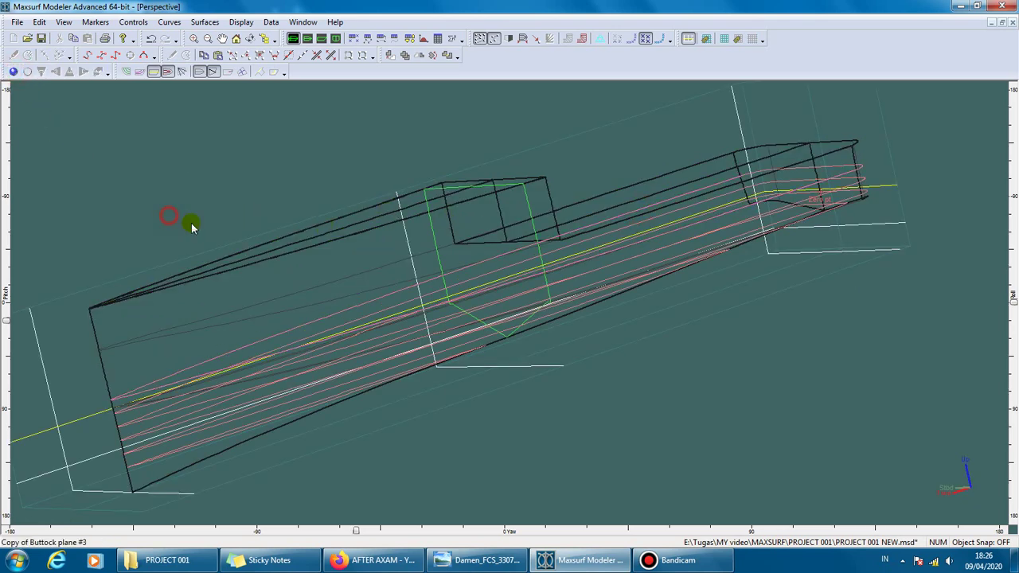
click(335, 38)
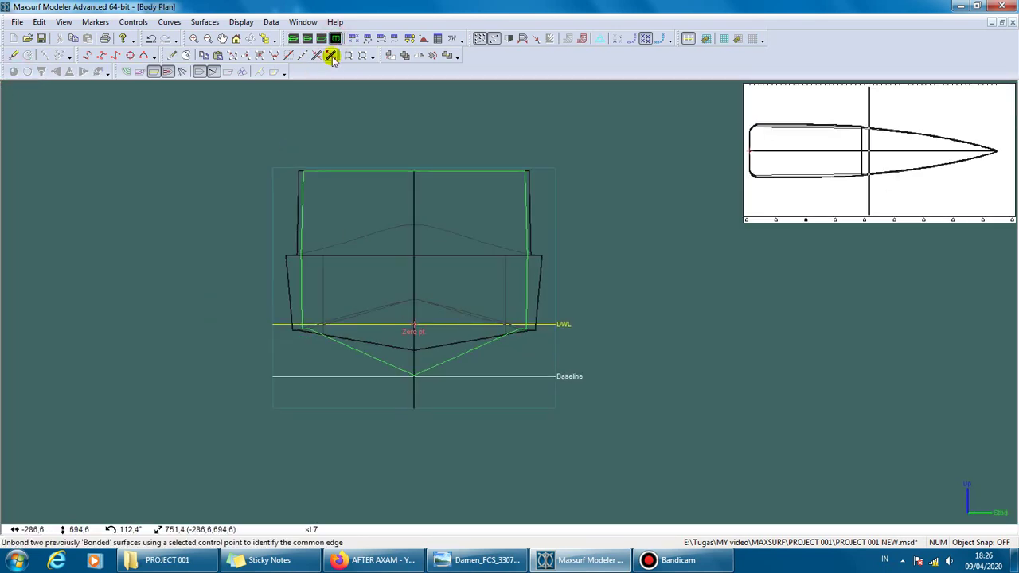
Step: Show a half-hull body plan with surfaces off and waterline and baseline hidden
click(127, 72)
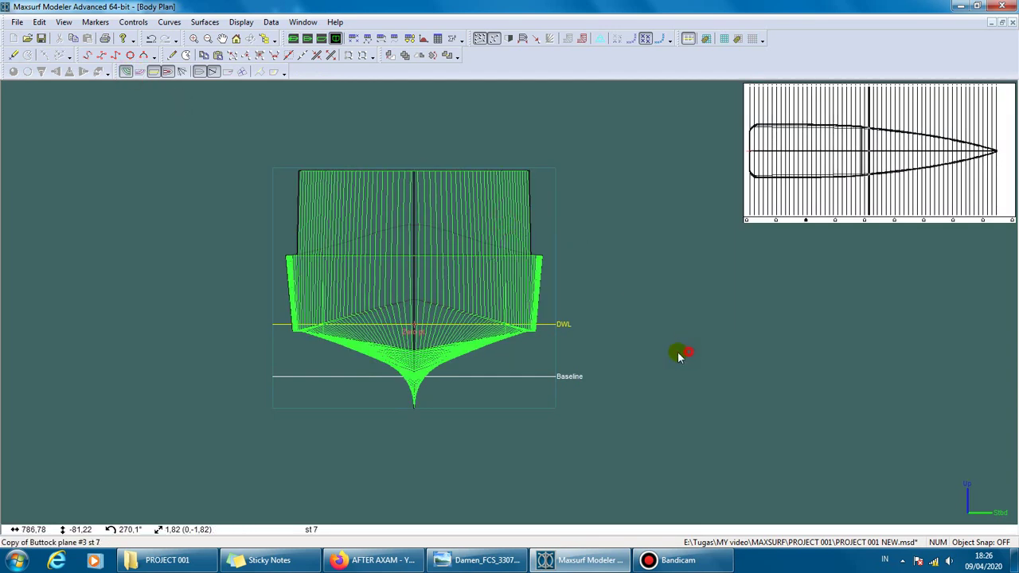
click(510, 38)
click(603, 274)
scroll(268, 289, up, 1)
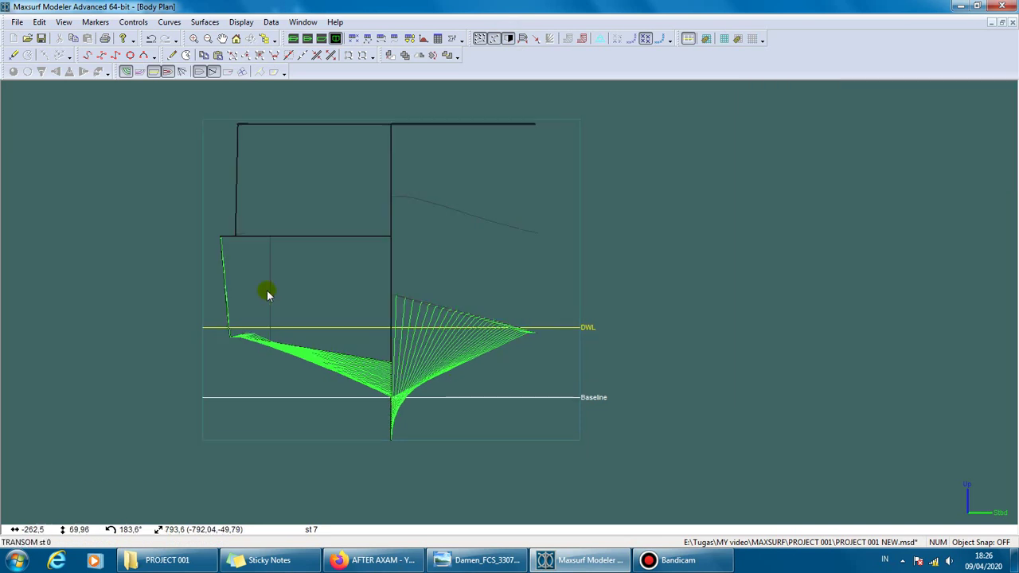
click(688, 38)
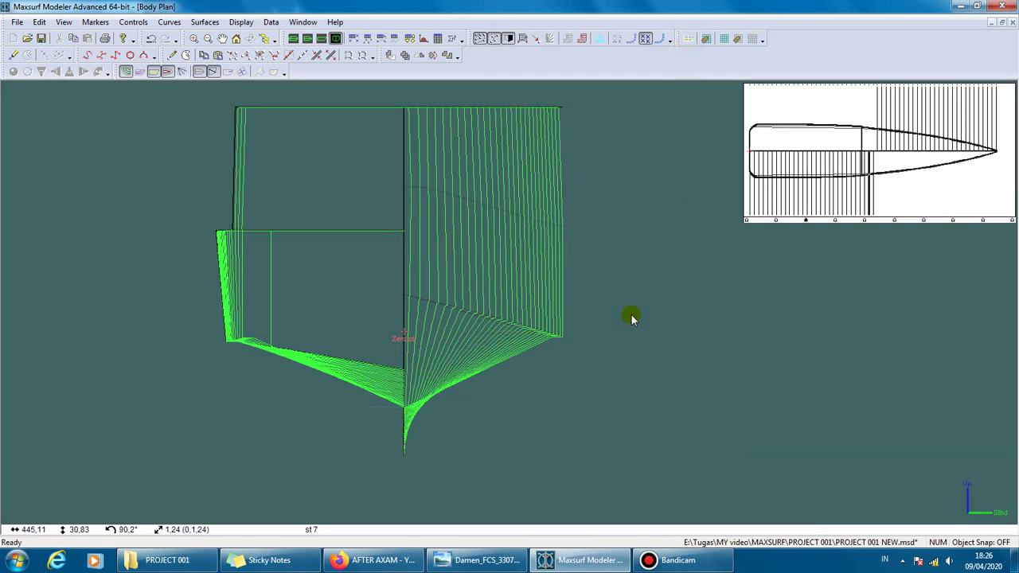
Step: Adjust section, buttock, feature-line and mesh display, then bring up the File export options
click(478, 39)
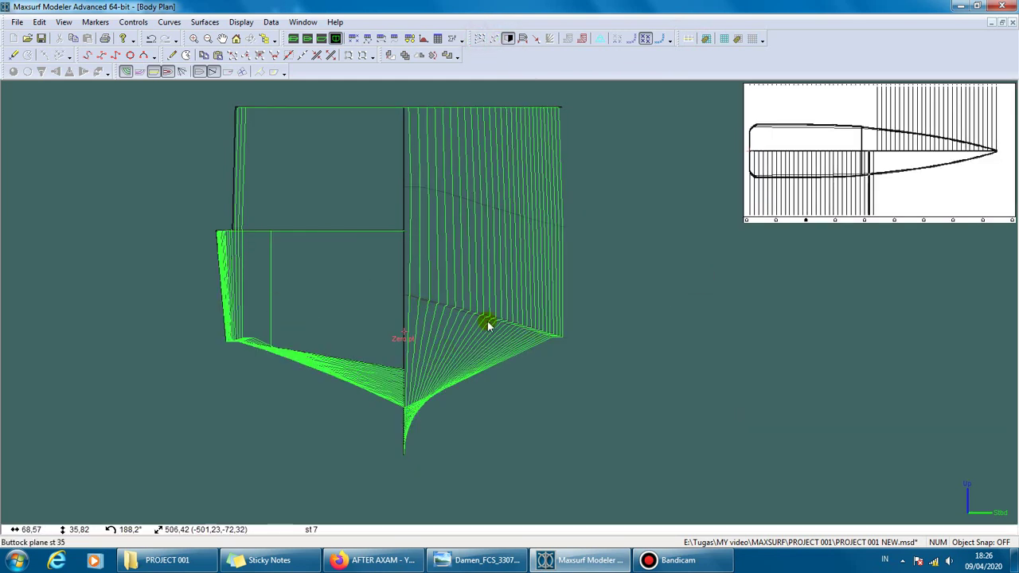
click(228, 72)
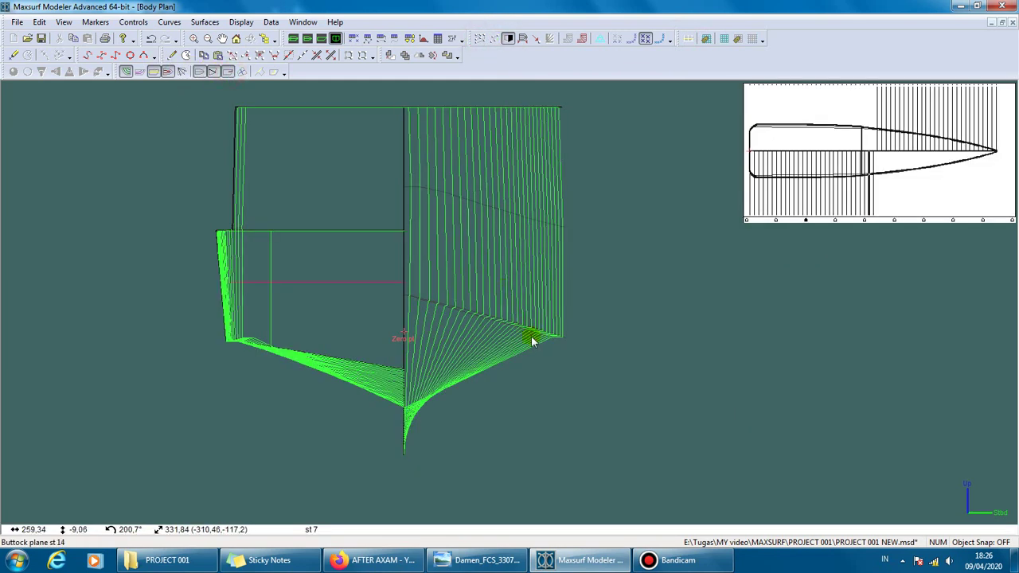
scroll(425, 250, up, 2)
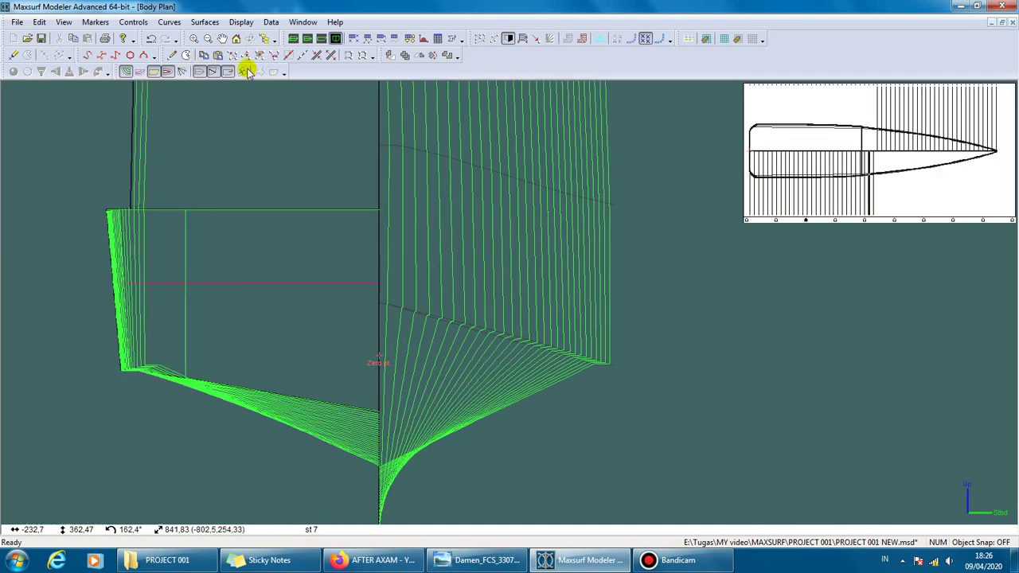
click(243, 71)
scroll(404, 288, down, 2)
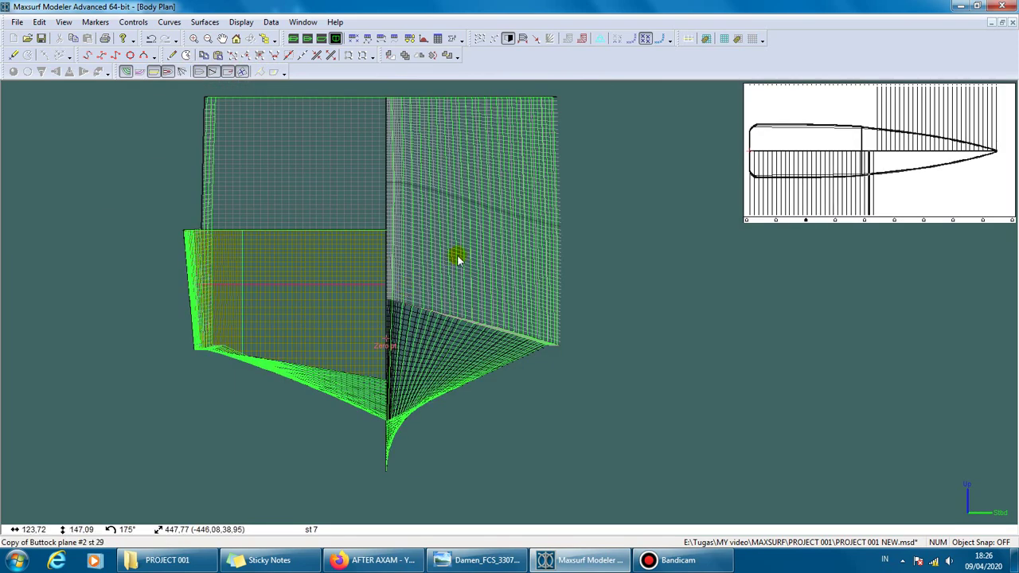
middle_drag(458, 258, 457, 273)
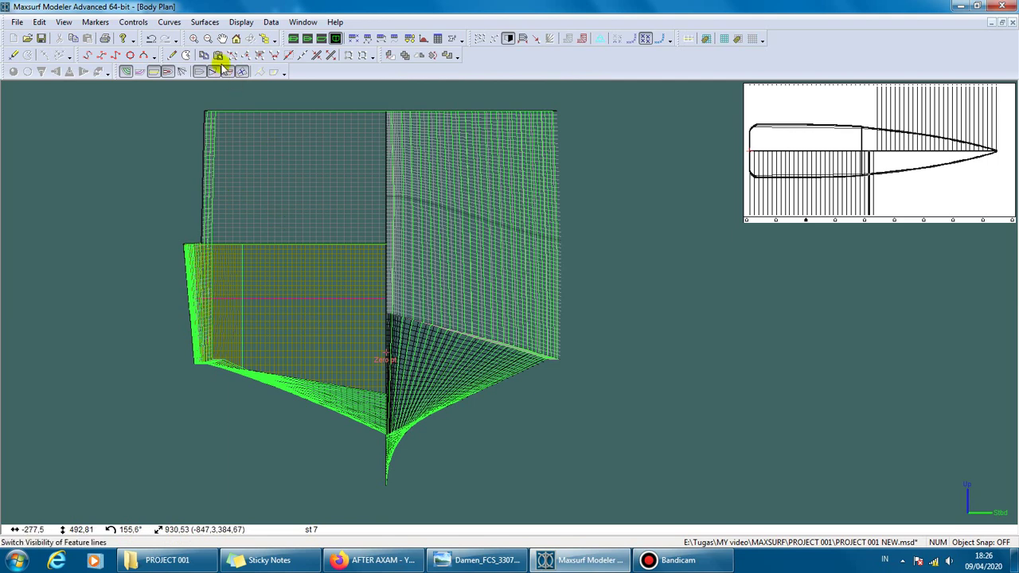
click(227, 72)
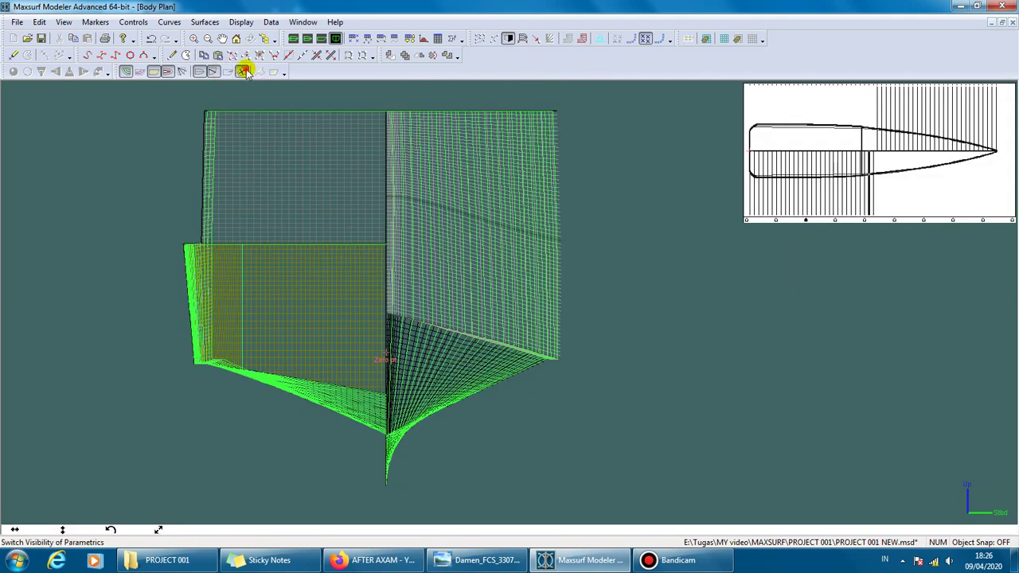
click(243, 72)
click(19, 22)
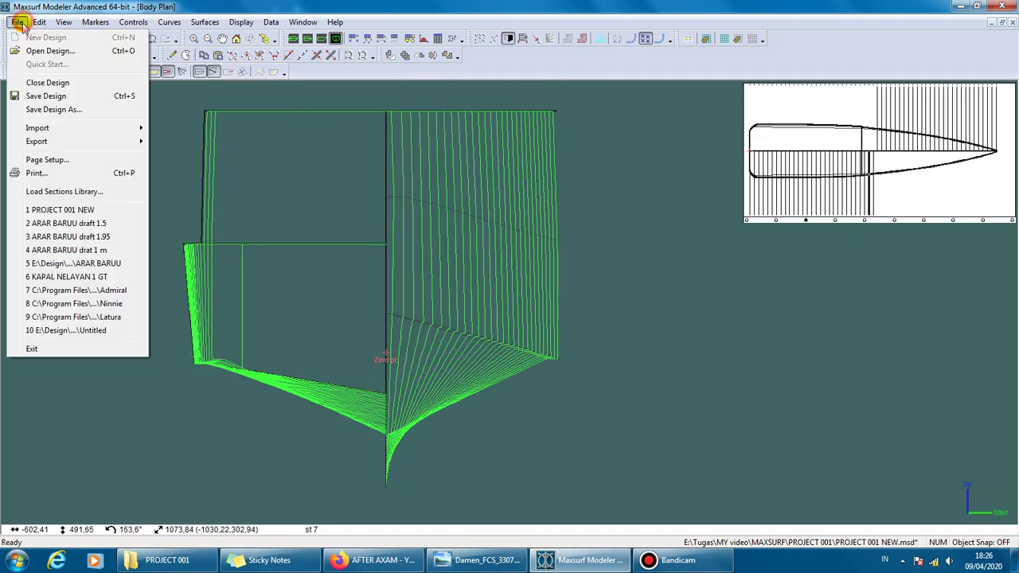
mouse_move(36, 141)
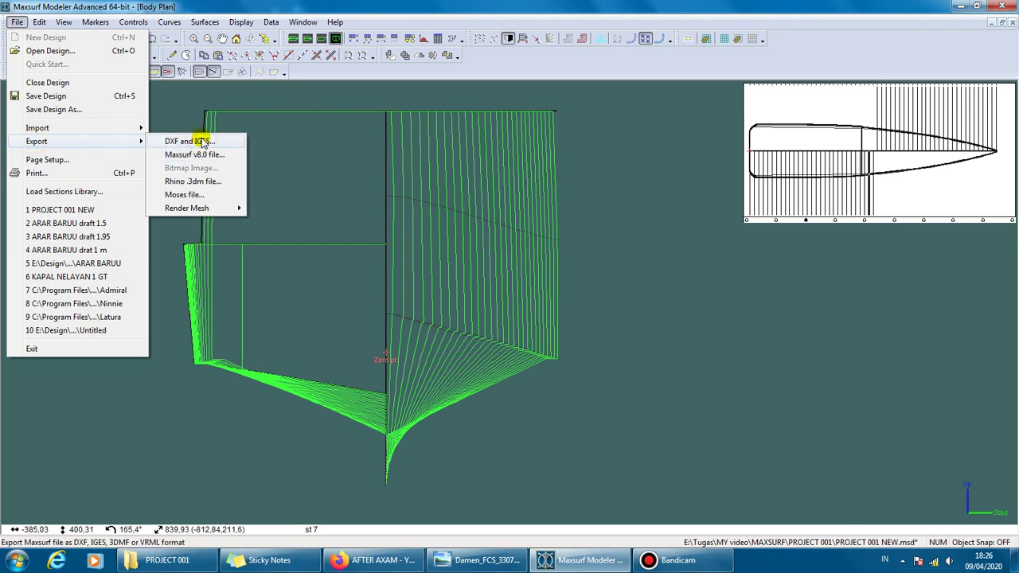
Step: Accept the 2D DXF and IGES export settings and browse the DATA KU (E:) drive
click(202, 141)
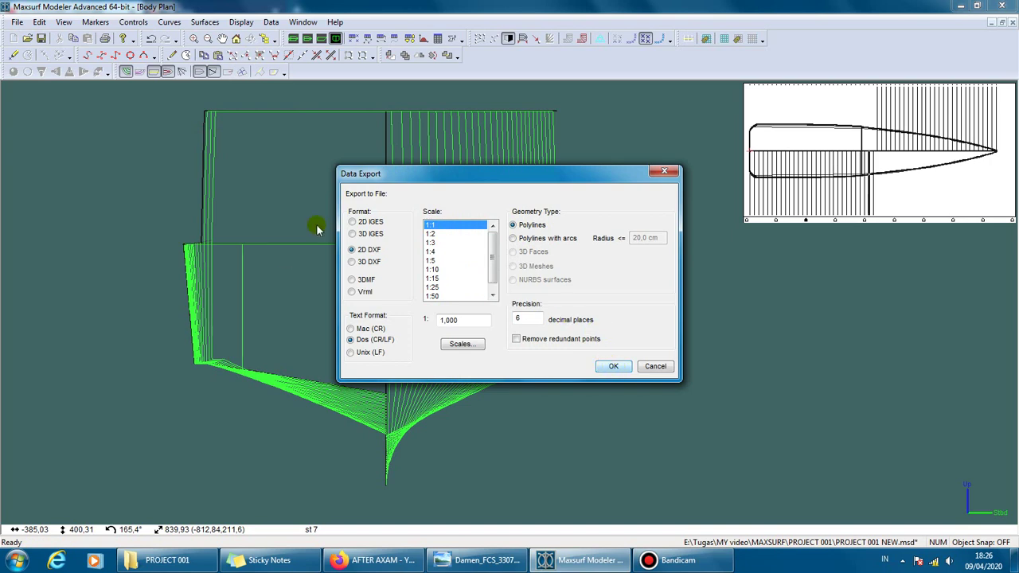
click(613, 368)
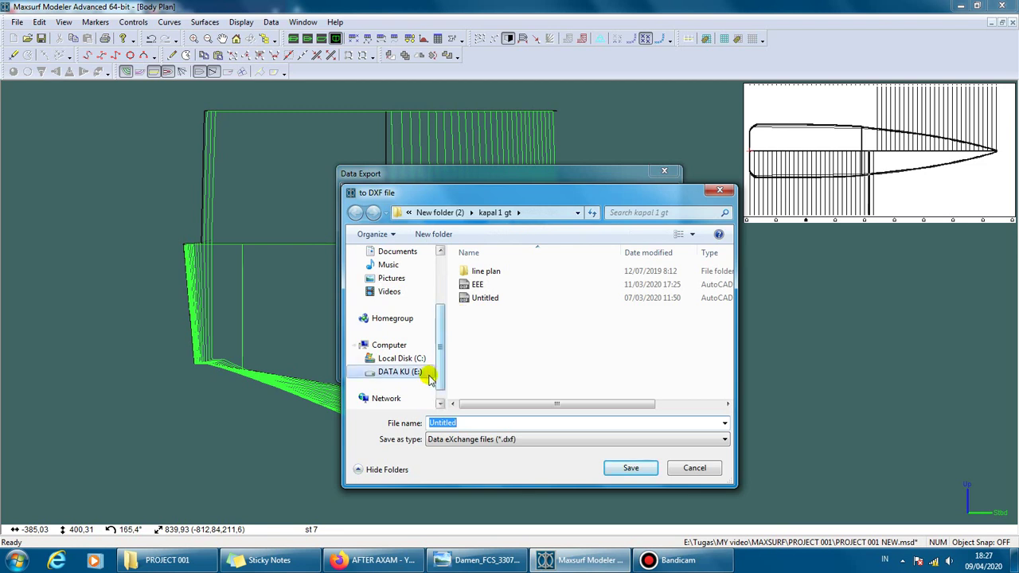
click(425, 377)
click(478, 296)
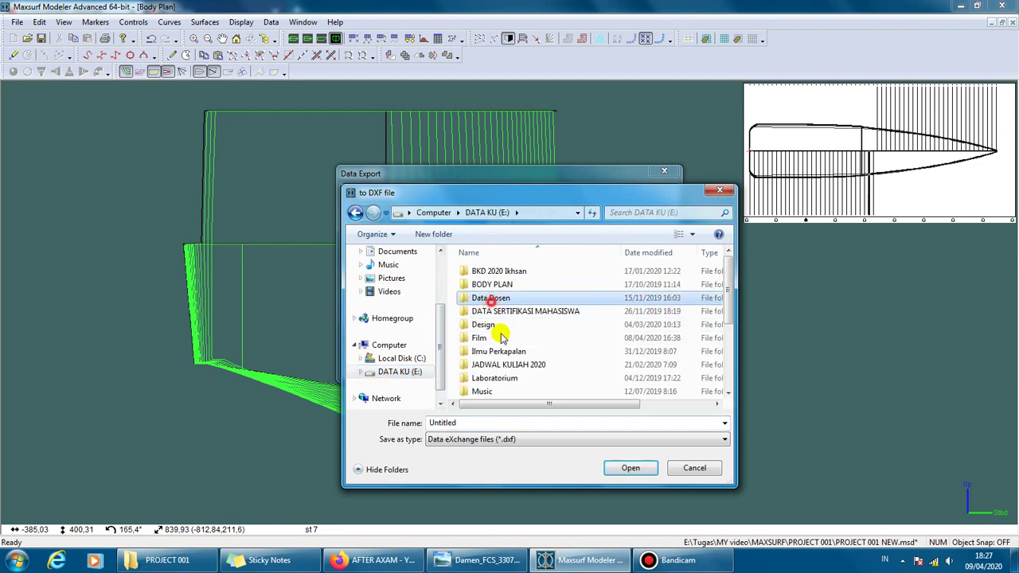
scroll(511, 344, down, 3)
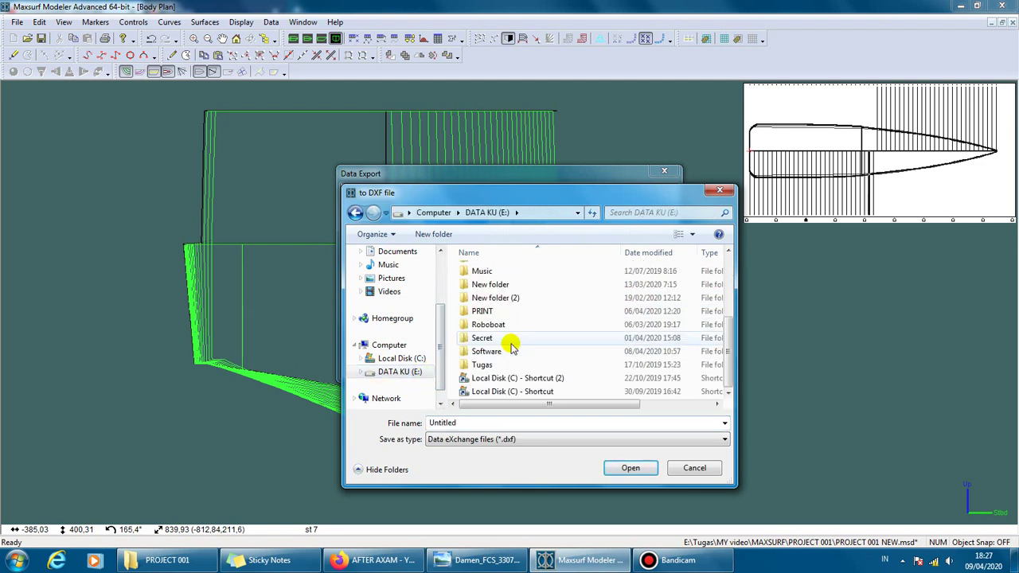
Step: Save the body plan as TAMPAK DEPAN.dxf in a new folder under Pictures
click(390, 278)
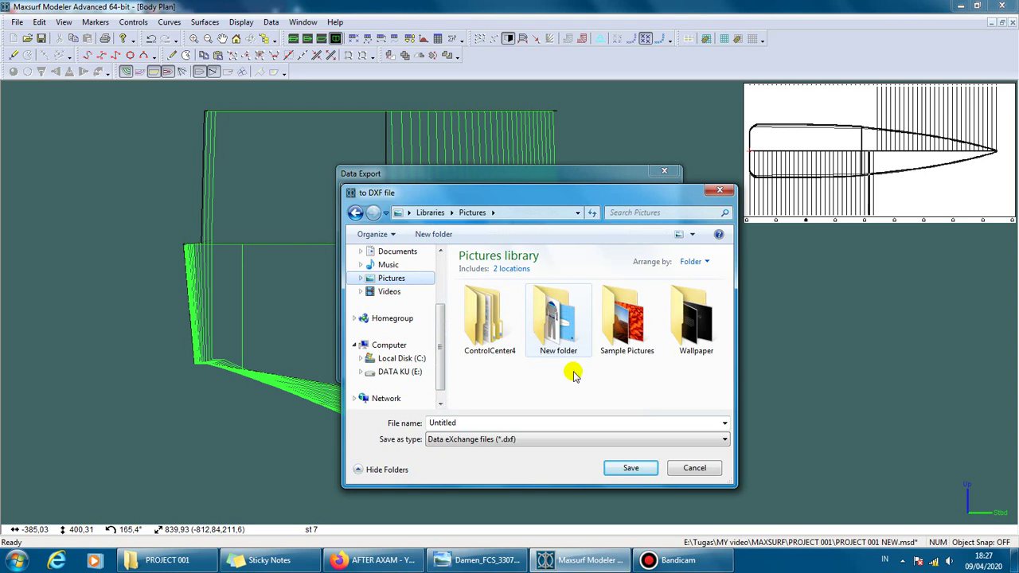
click(450, 234)
key(Return)
key(Return)
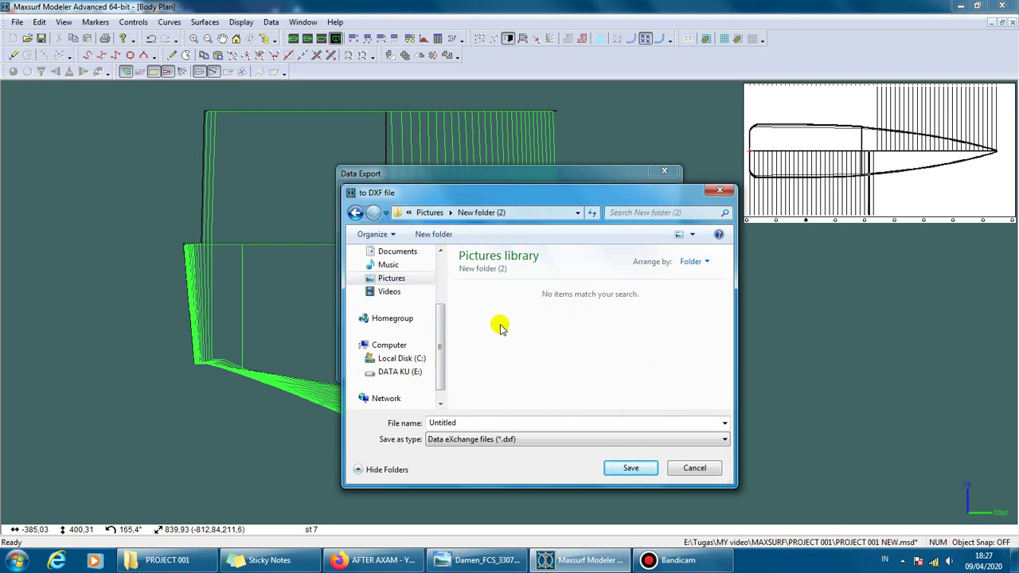
double_click(485, 421)
text(TAMPAK DEPAN)
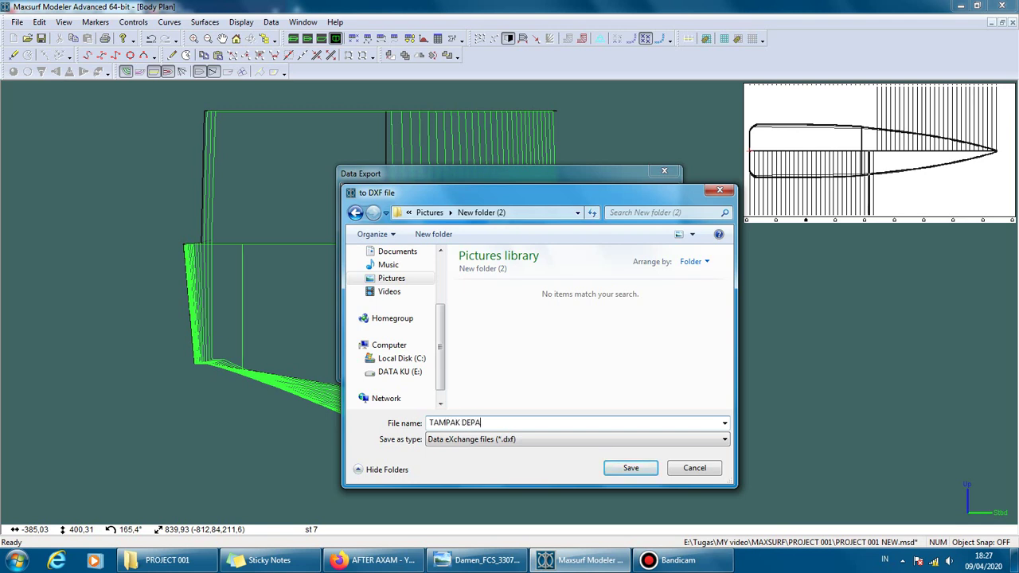
click(613, 469)
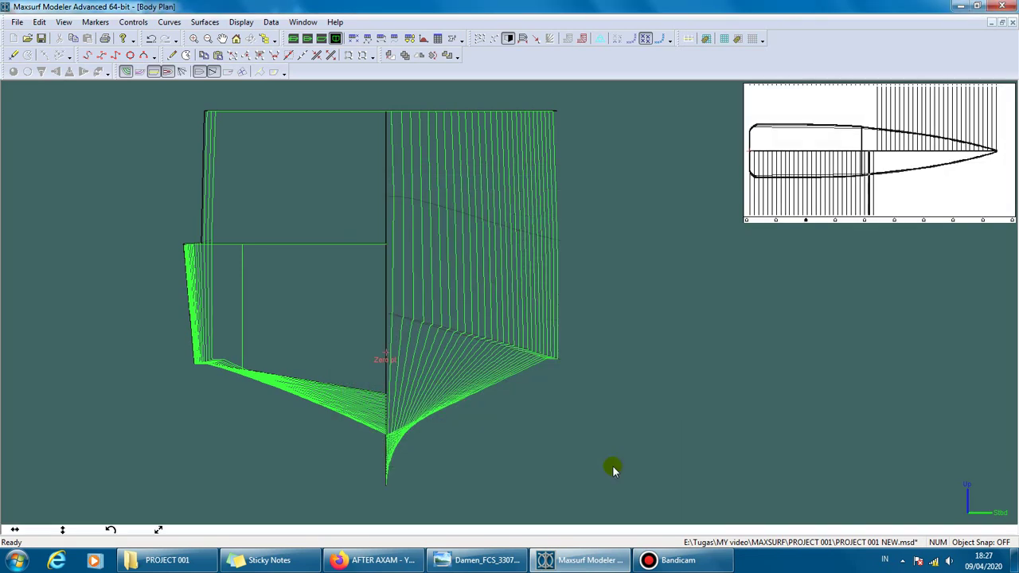
Step: Export the profile view with hull lines as the DXF file SAMPING
click(321, 38)
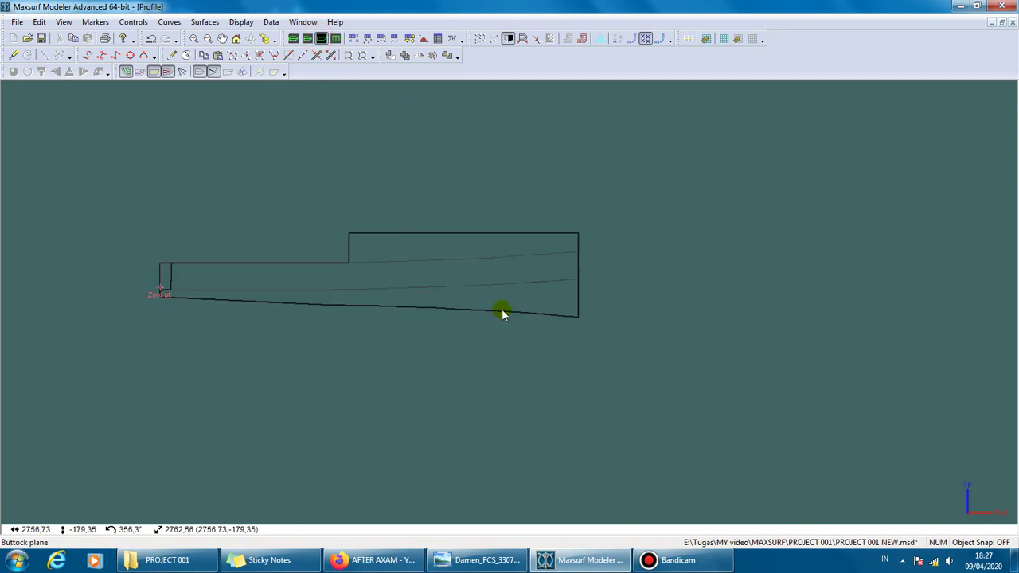
scroll(155, 199, up, 1)
click(140, 71)
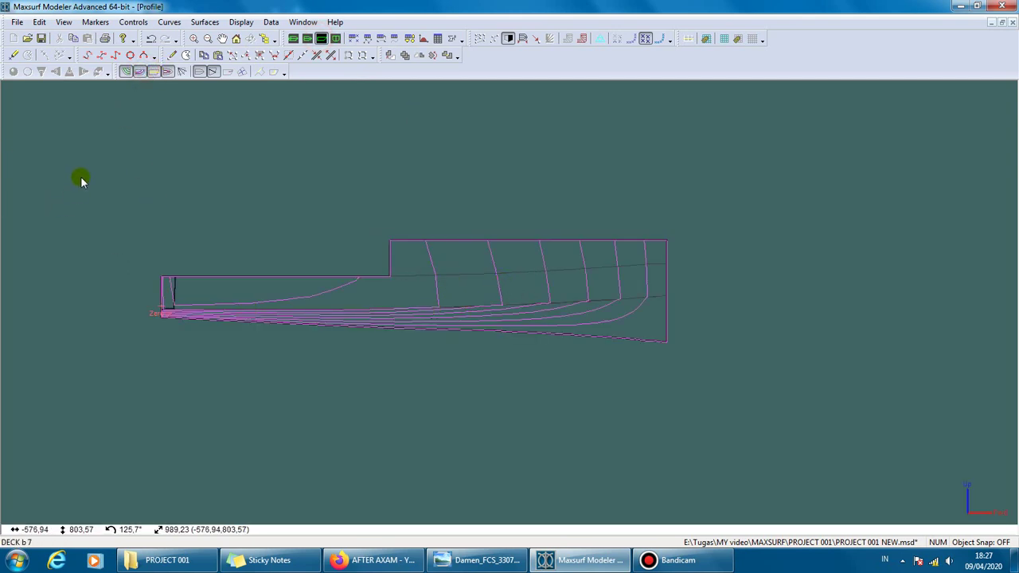
click(17, 21)
mouse_move(36, 141)
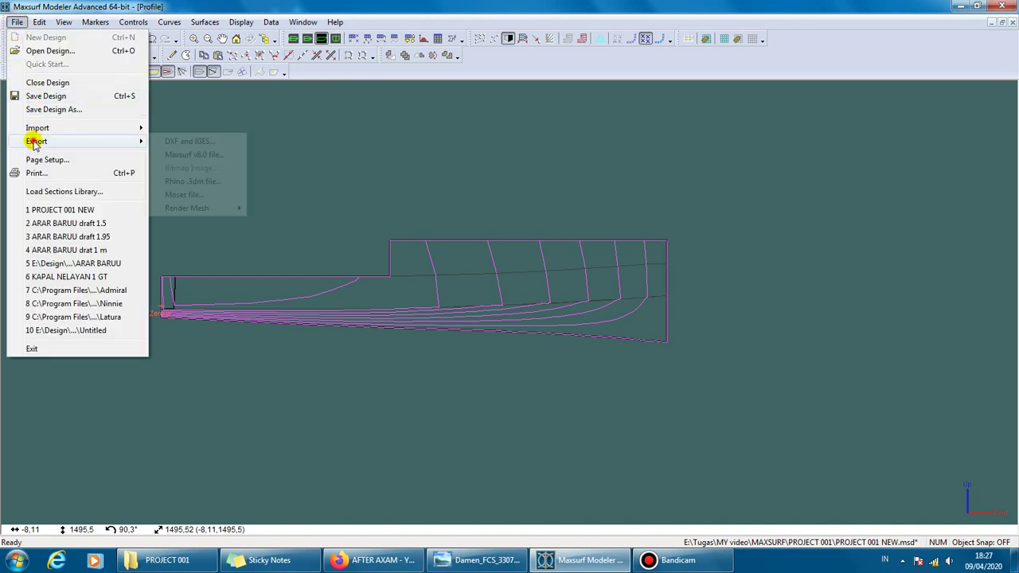
click(195, 141)
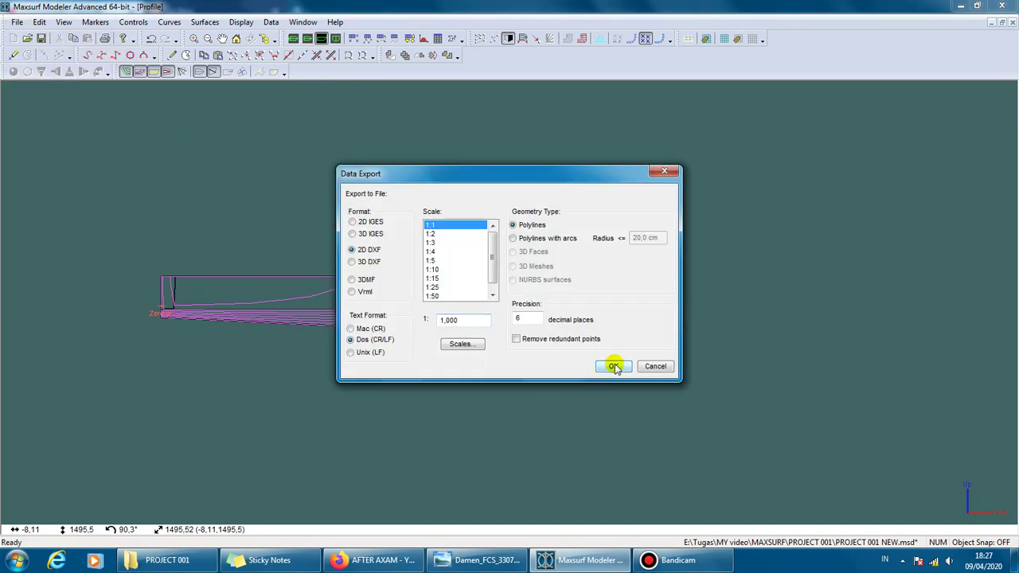
click(614, 367)
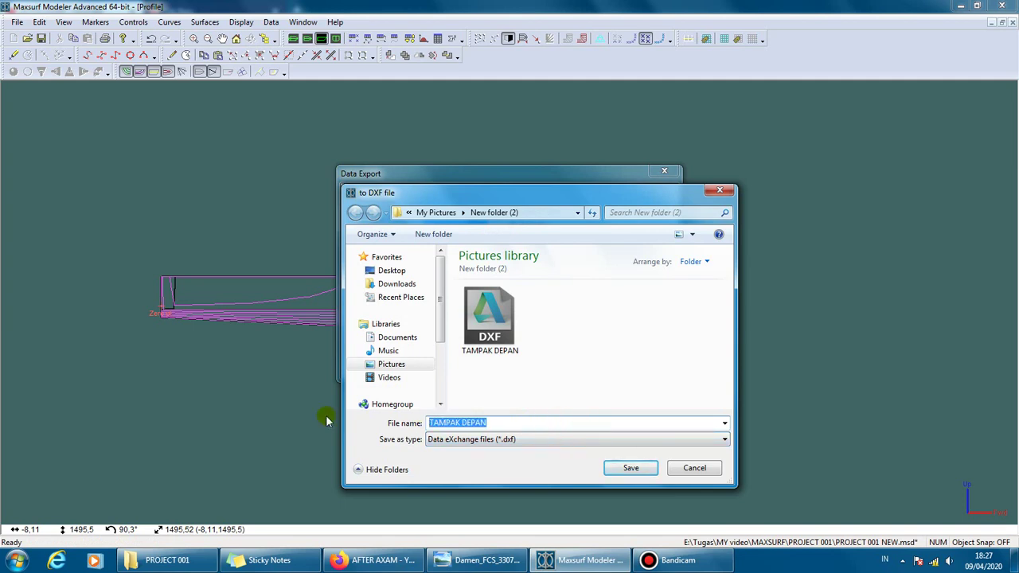
text(SAMPING)
key(Return)
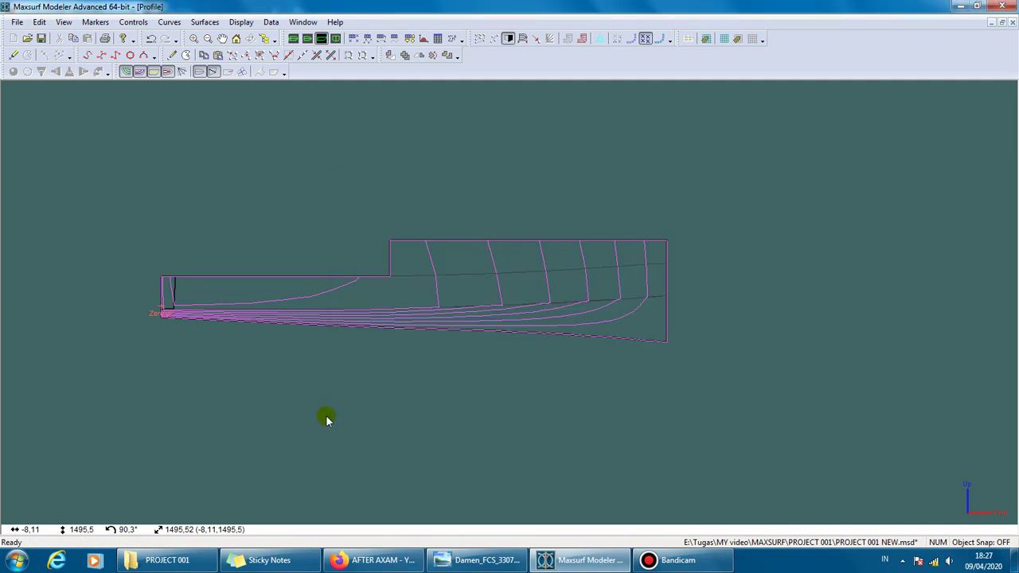
Step: Switch to the plan view and export it as another DXF file
click(308, 38)
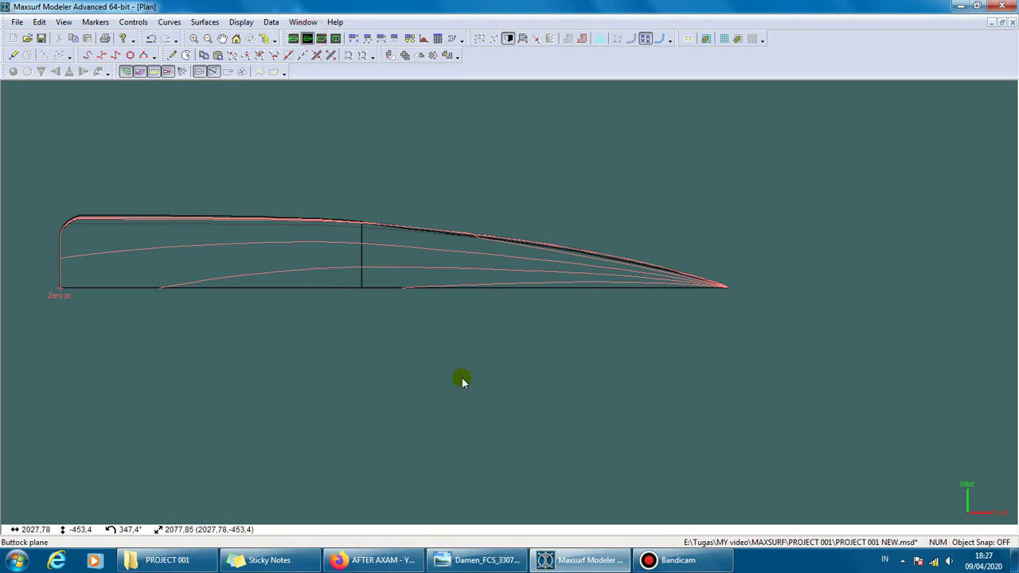
scroll(462, 378, down, 1)
click(508, 39)
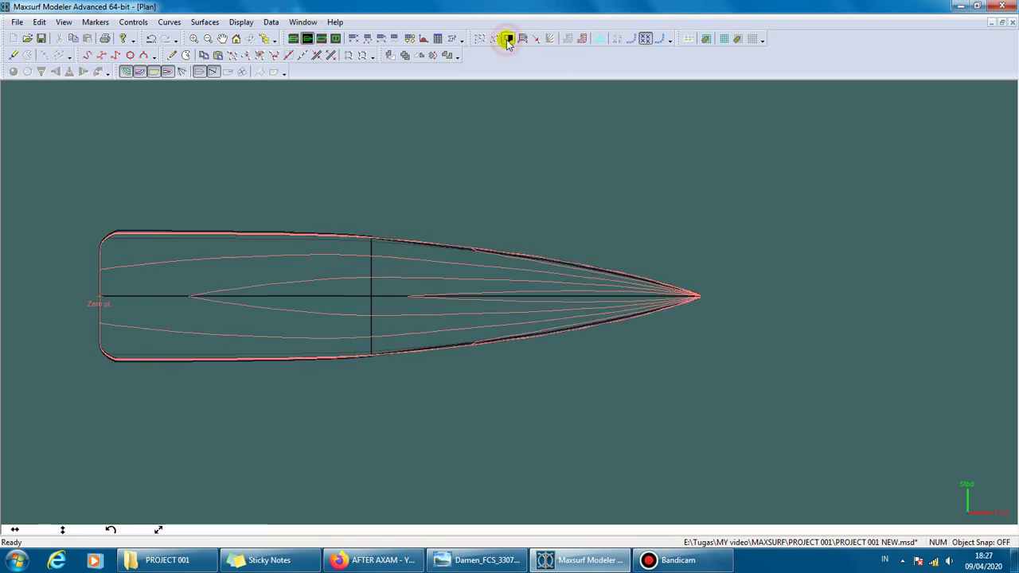
click(508, 39)
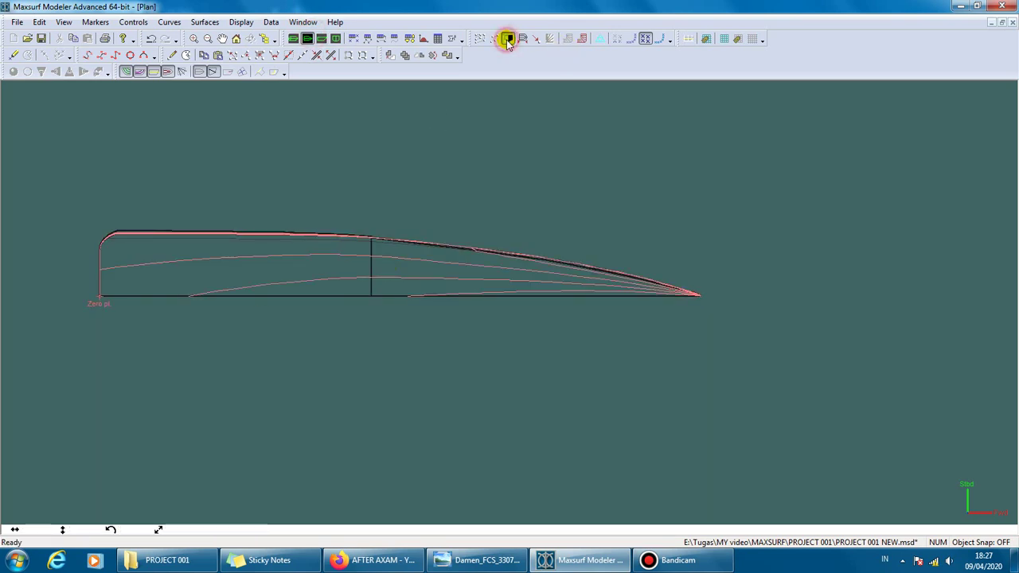
click(16, 22)
mouse_move(37, 141)
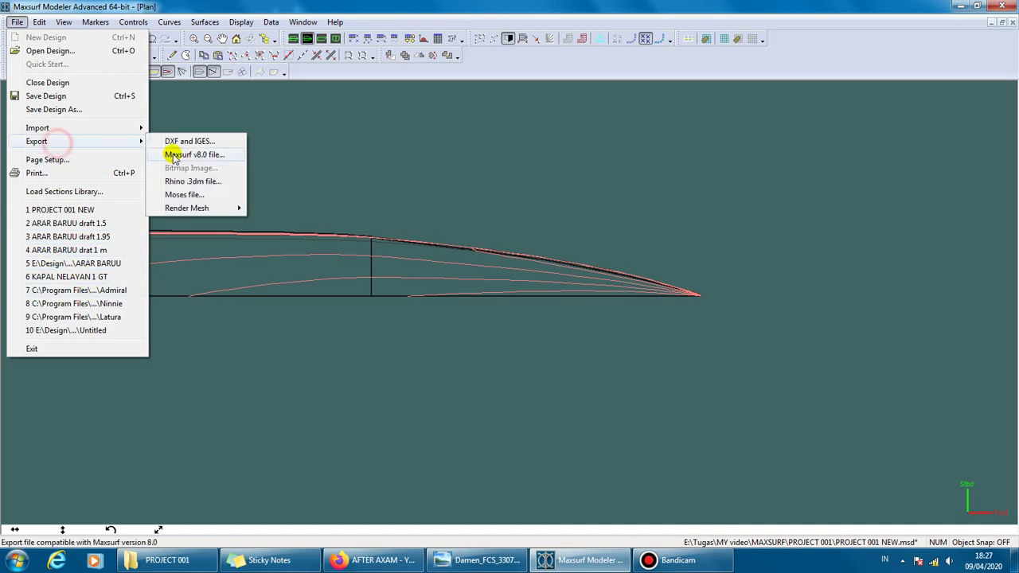
click(179, 142)
click(609, 366)
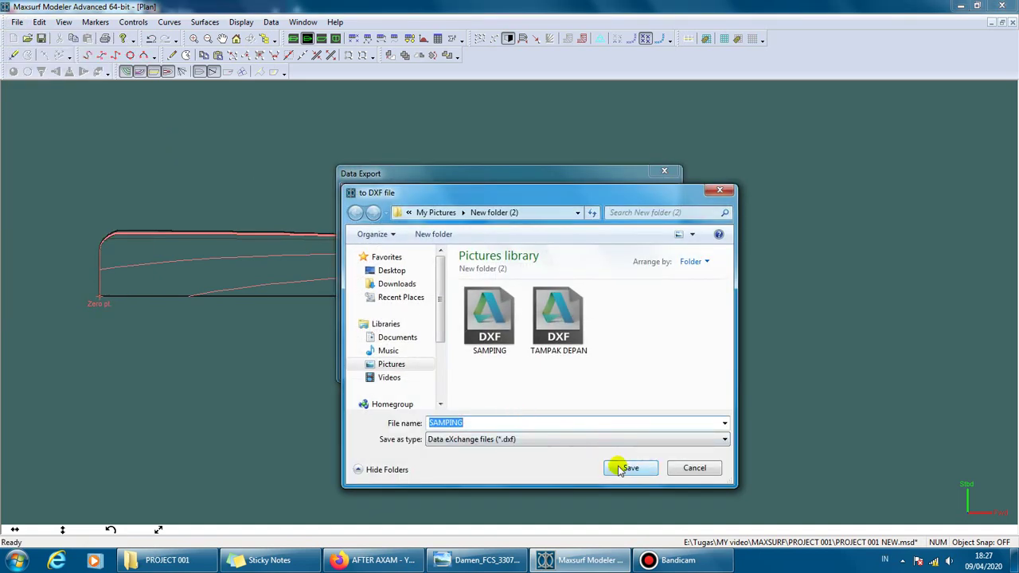
click(617, 465)
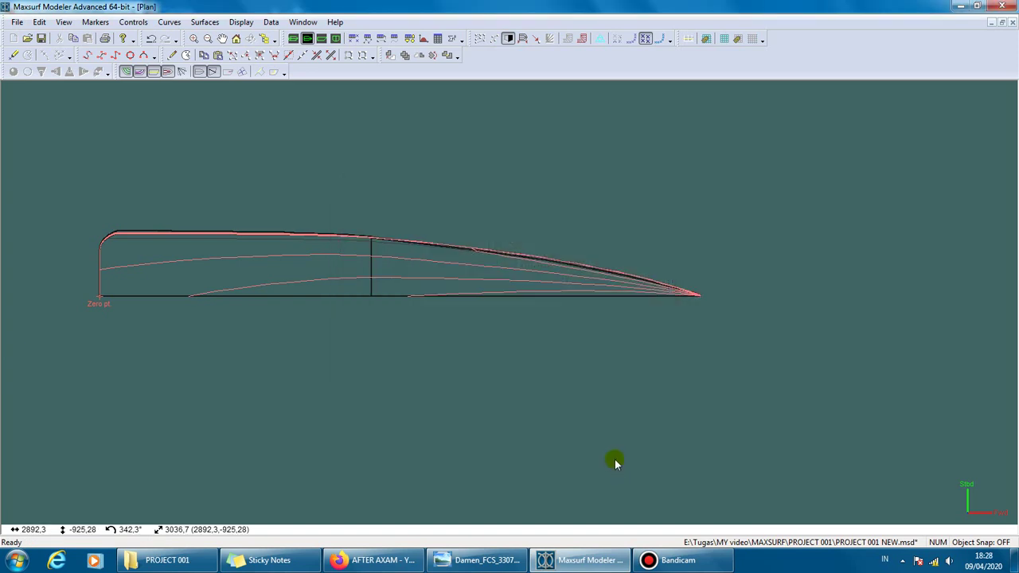
Step: Open ATAS.dxf from Pictures > New folder (2) so it launches in AutoCAD
click(164, 552)
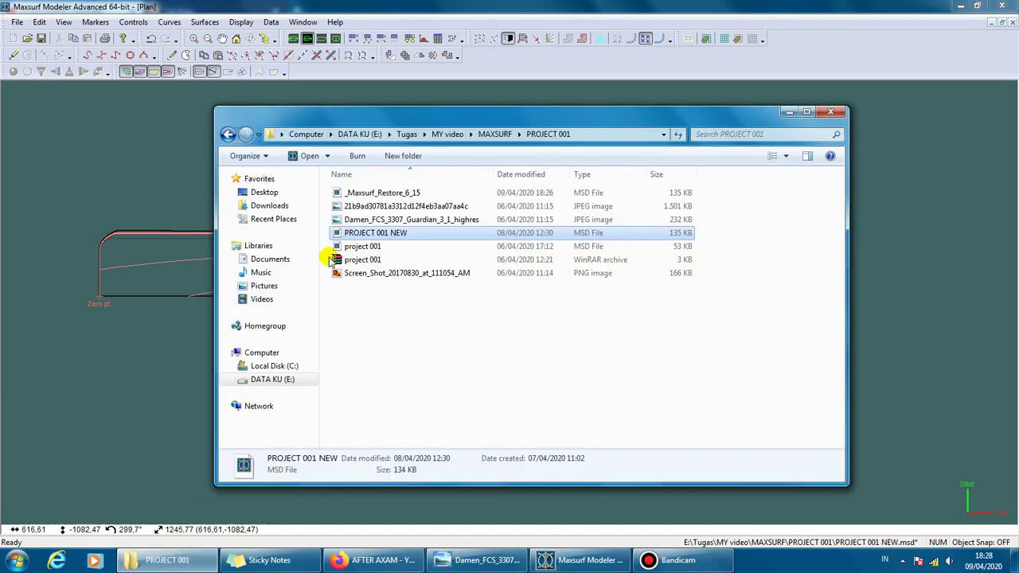
click(279, 286)
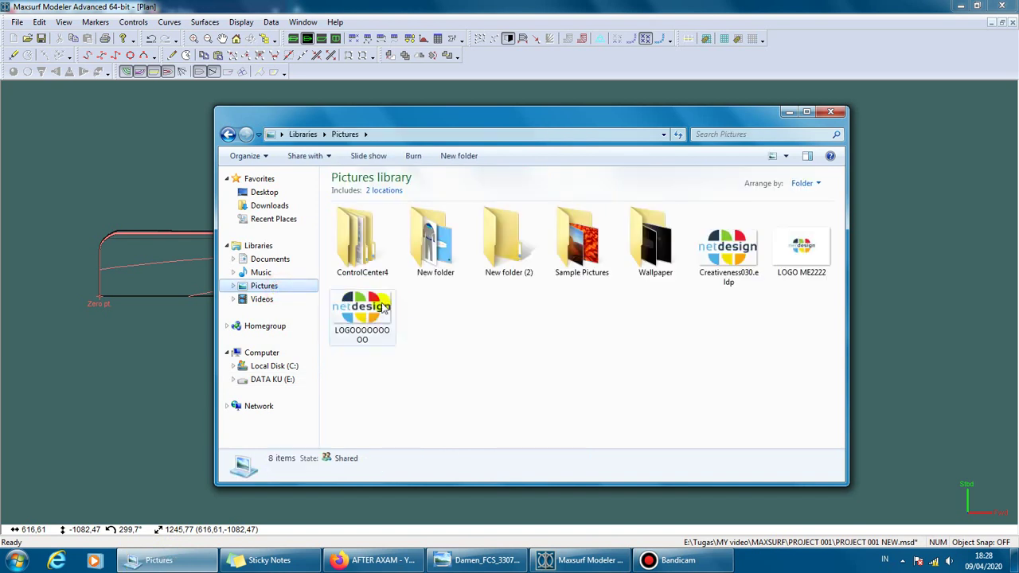
click(509, 247)
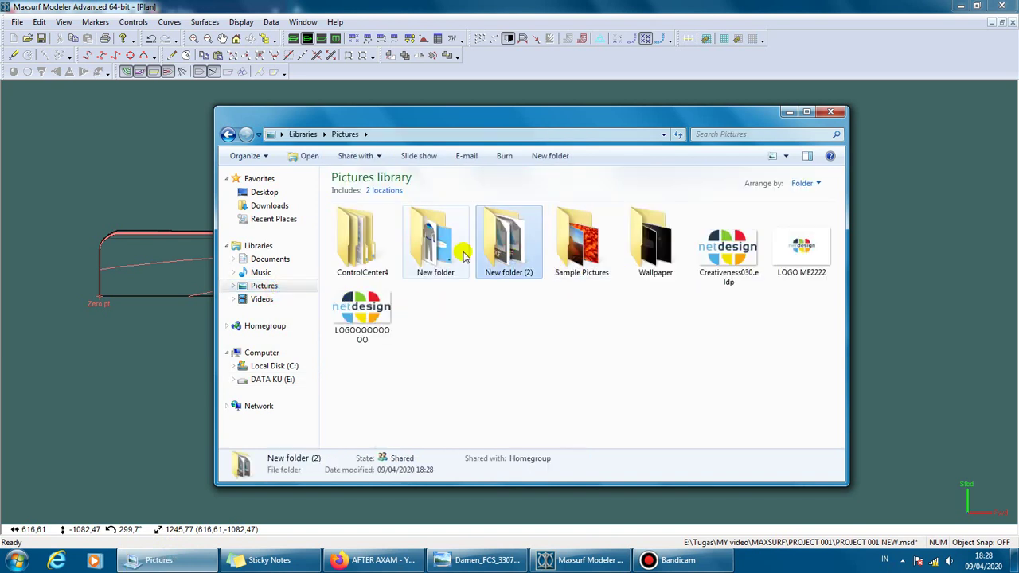
double_click(484, 248)
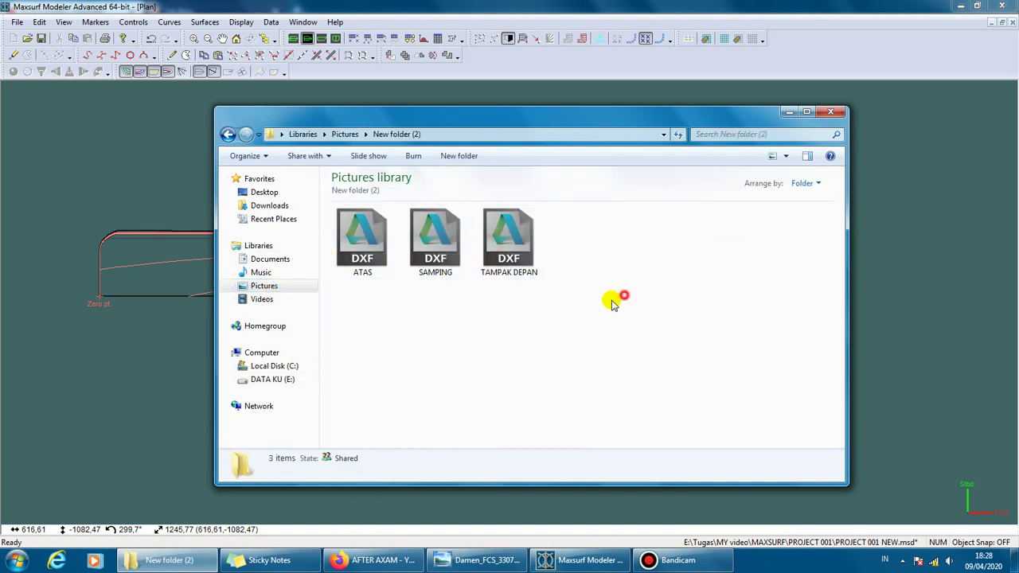
drag(613, 302, 338, 254)
double_click(362, 238)
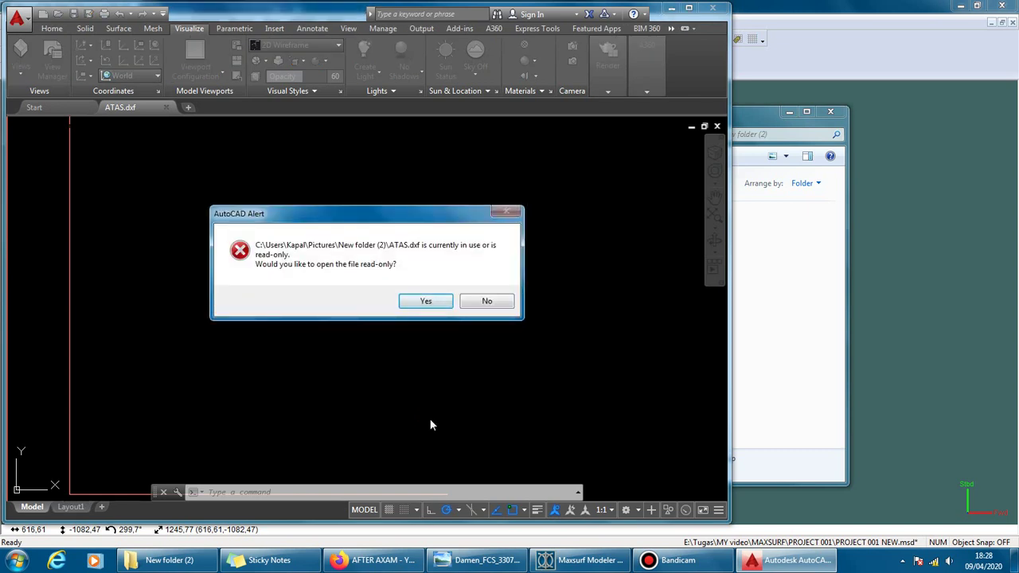
Step: Open ATAS.dxf read-only, maximize the window, and zoom to the hull plan
click(440, 301)
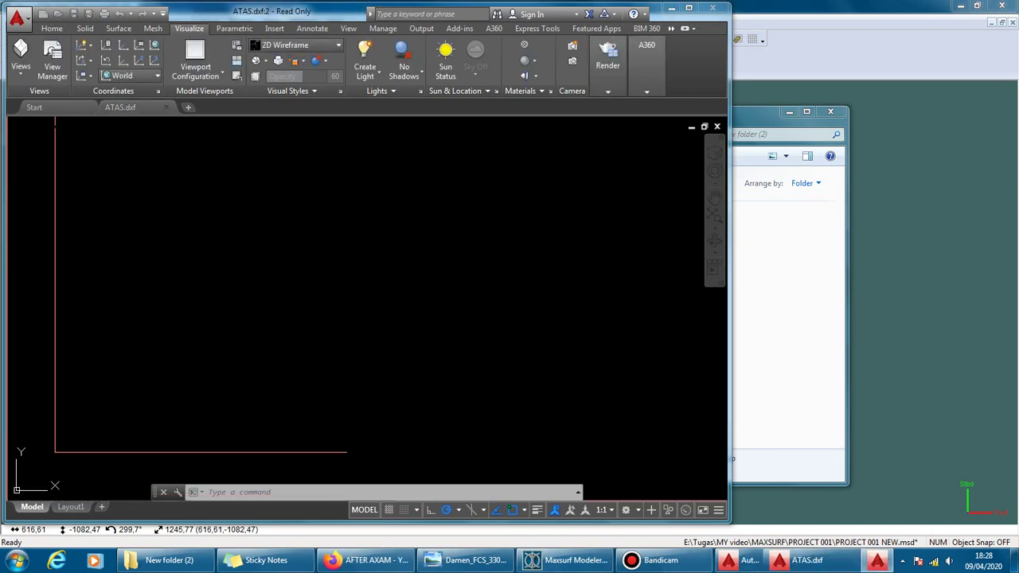
scroll(364, 328, down, 2)
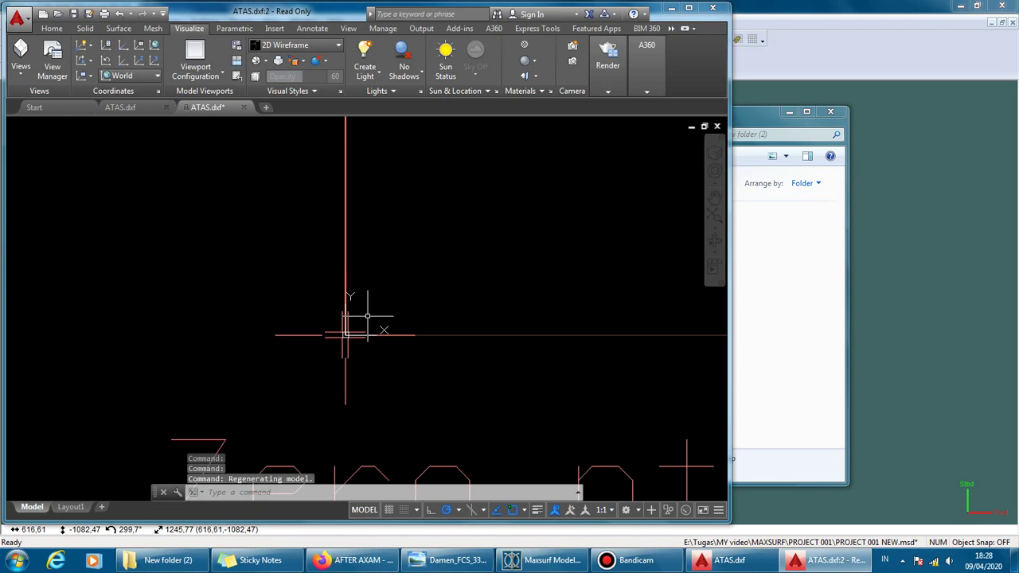
click(691, 9)
scroll(628, 264, down, 3)
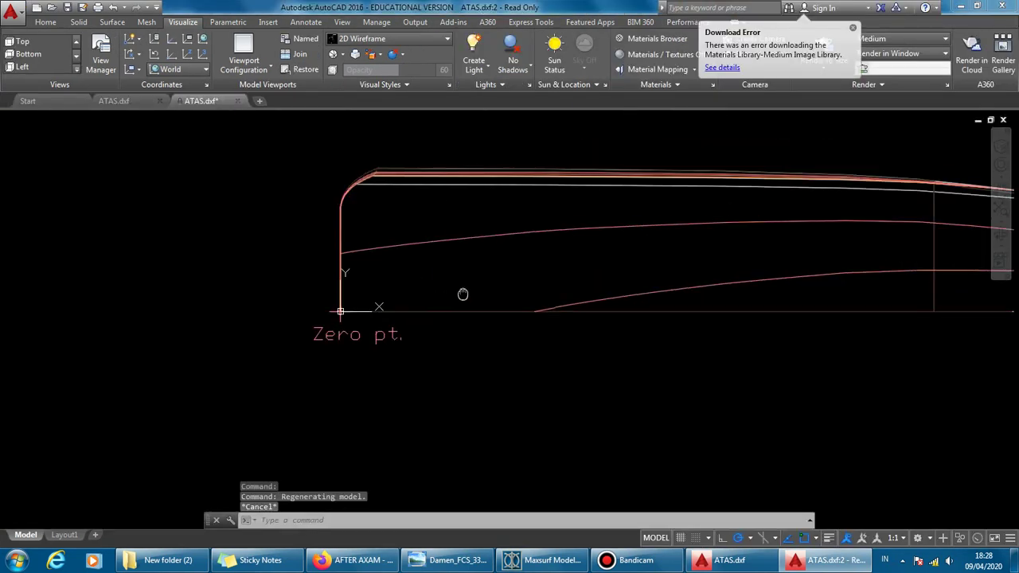
key(Escape)
scroll(462, 294, down, 1)
scroll(364, 302, down, 2)
key(Escape)
scroll(334, 300, up, 2)
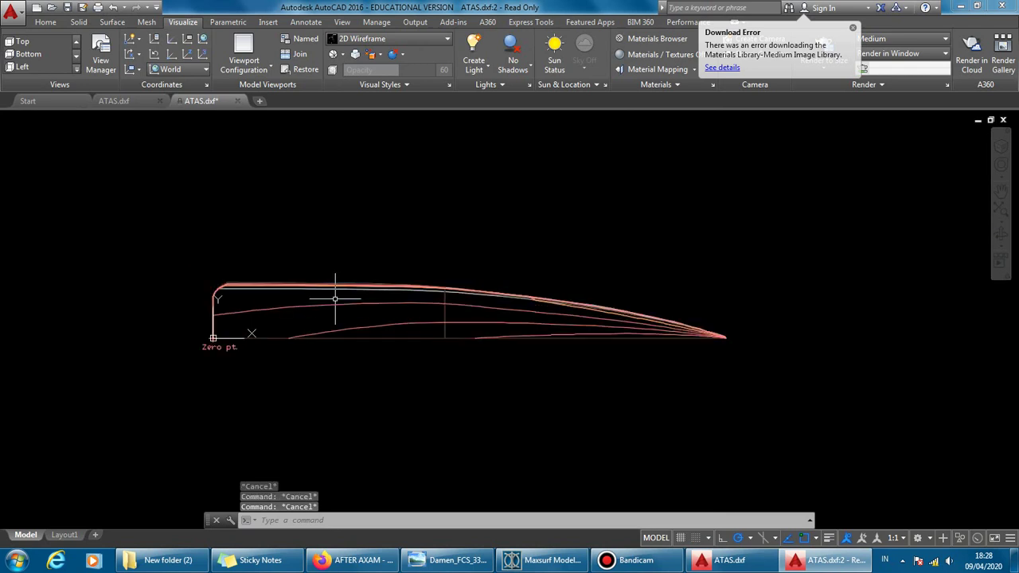
scroll(531, 289, up, 2)
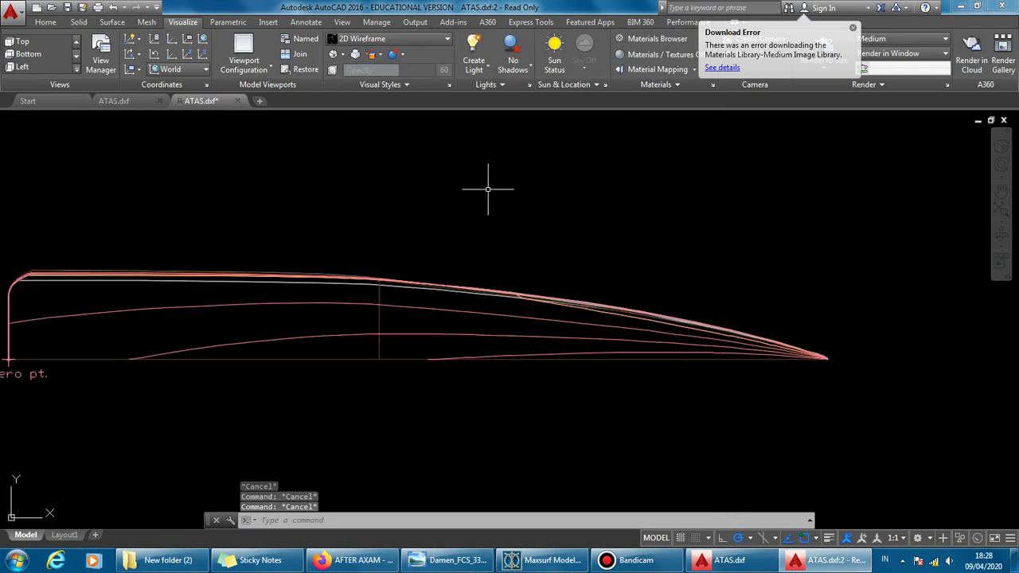
Step: Close the duplicate ATAS.dxf tab, leaving a single ATAS drawing open
click(155, 102)
click(159, 100)
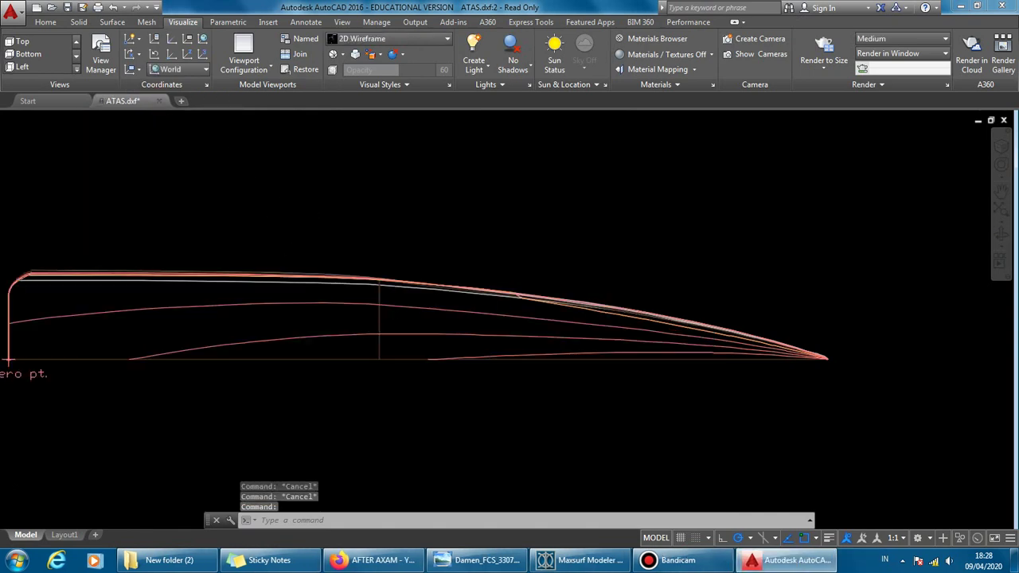
scroll(349, 260, down, 2)
key(Escape)
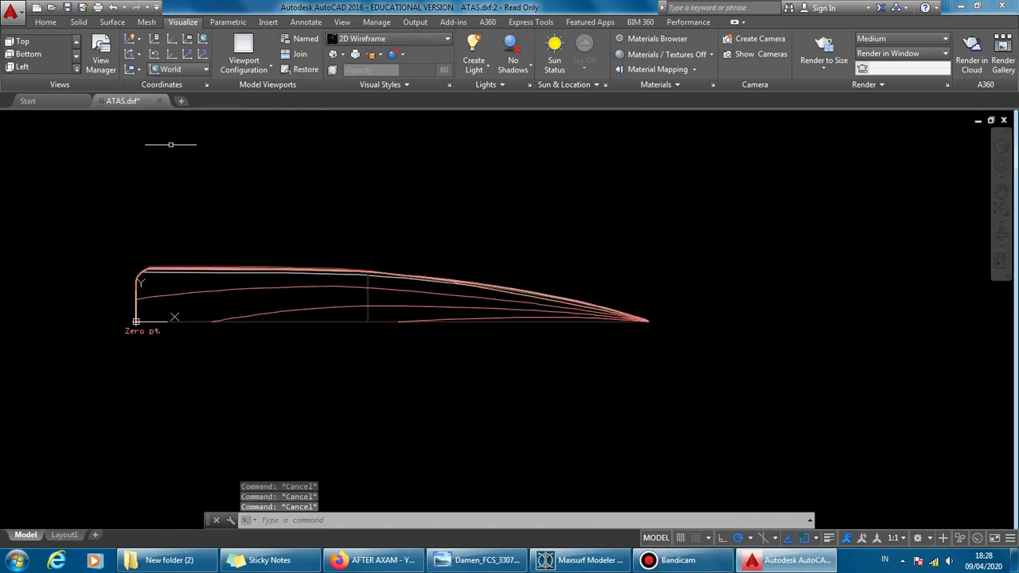
click(9, 18)
key(Escape)
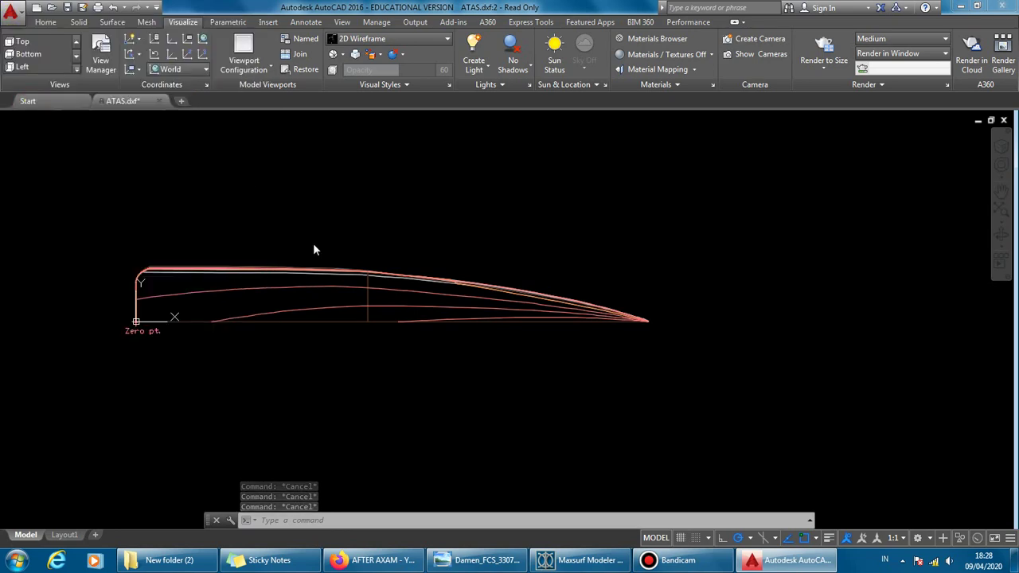
key(ctrl+o)
key(Escape)
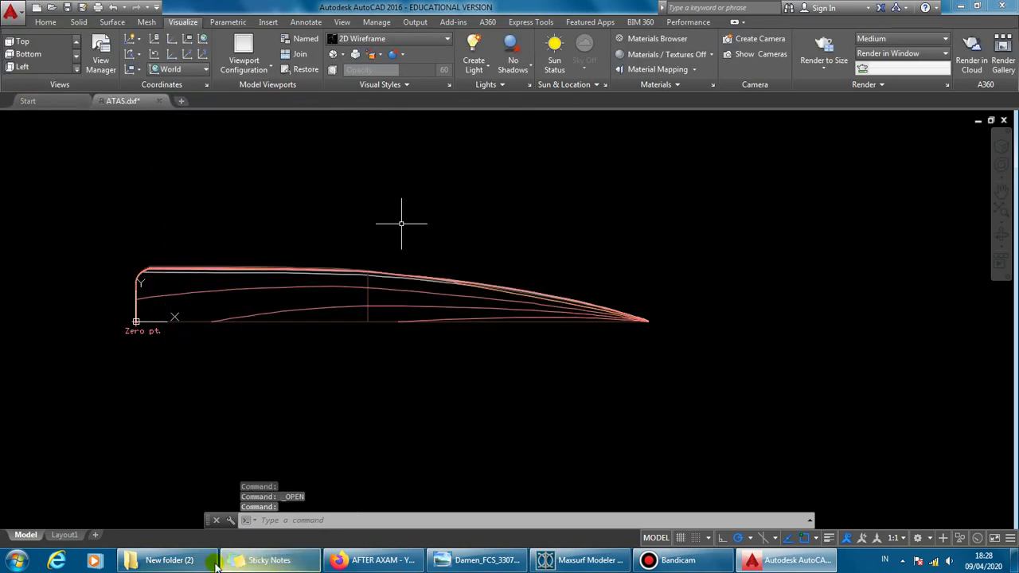
Step: Open SAMPING.dxf and copy the whole side-profile hull to the clipboard
click(215, 562)
double_click(452, 250)
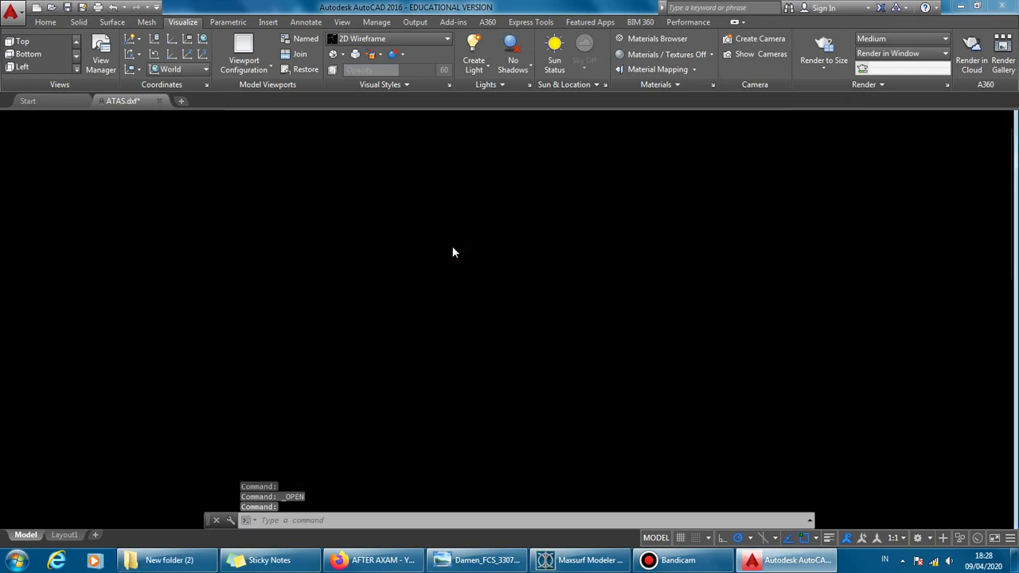
scroll(329, 289, up, 5)
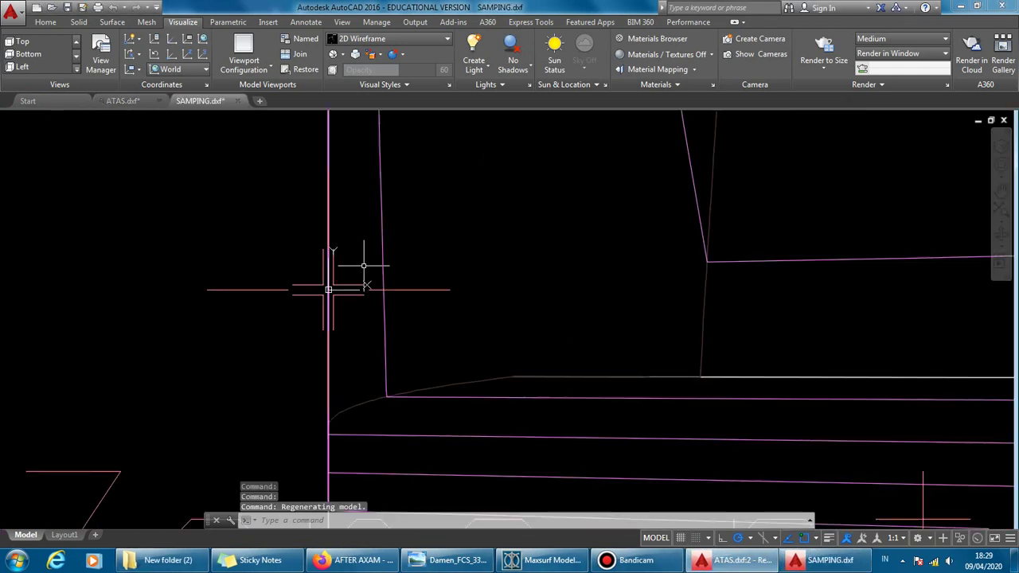
scroll(342, 286, down, 2)
scroll(660, 273, down, 2)
scroll(398, 291, down, 2)
scroll(394, 295, down, 2)
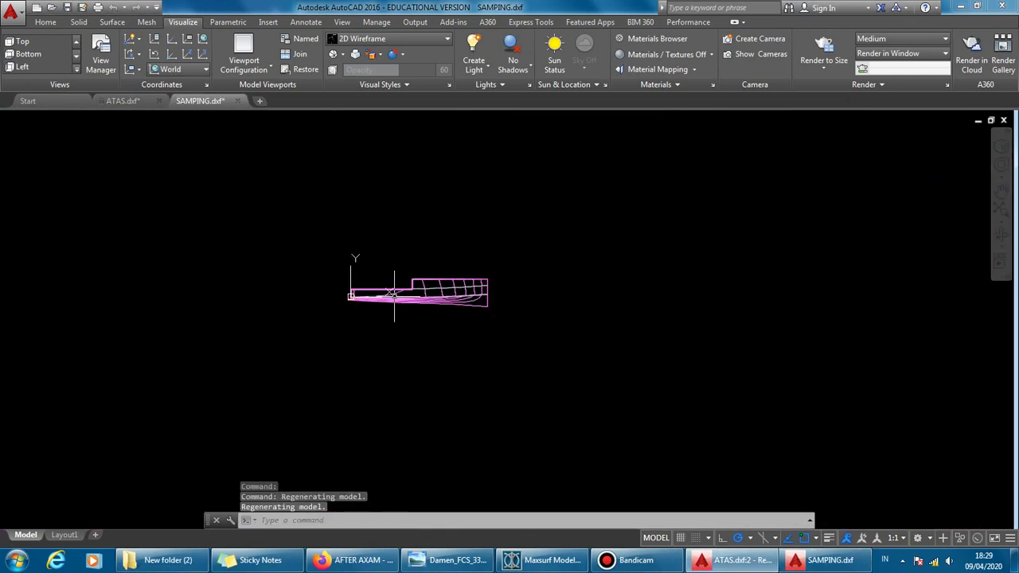
scroll(330, 244, up, 1)
click(330, 243)
click(652, 354)
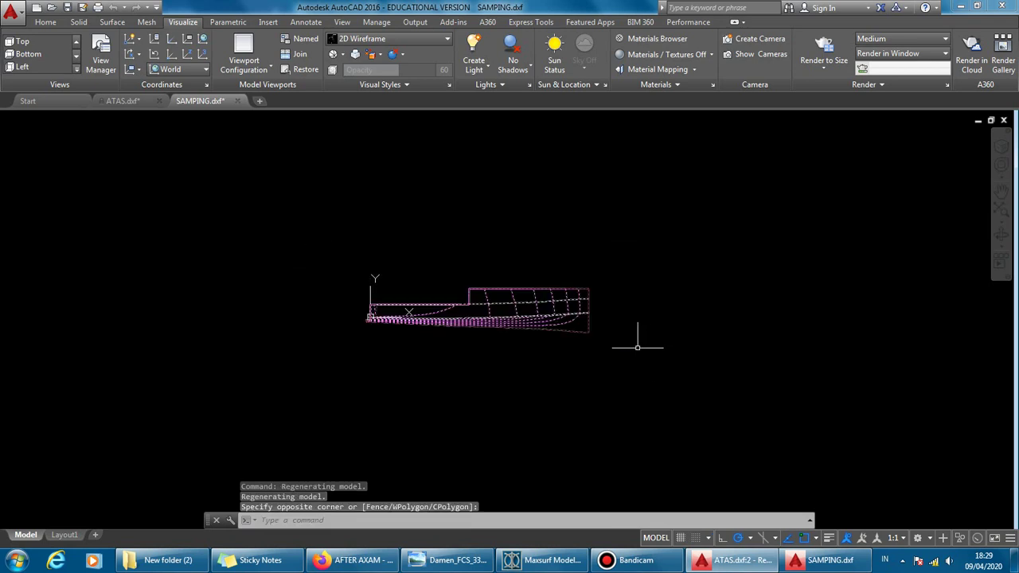
key(ctrl+c)
Step: Paste the side-profile hull into ATAS.dxf above the plan view
click(127, 101)
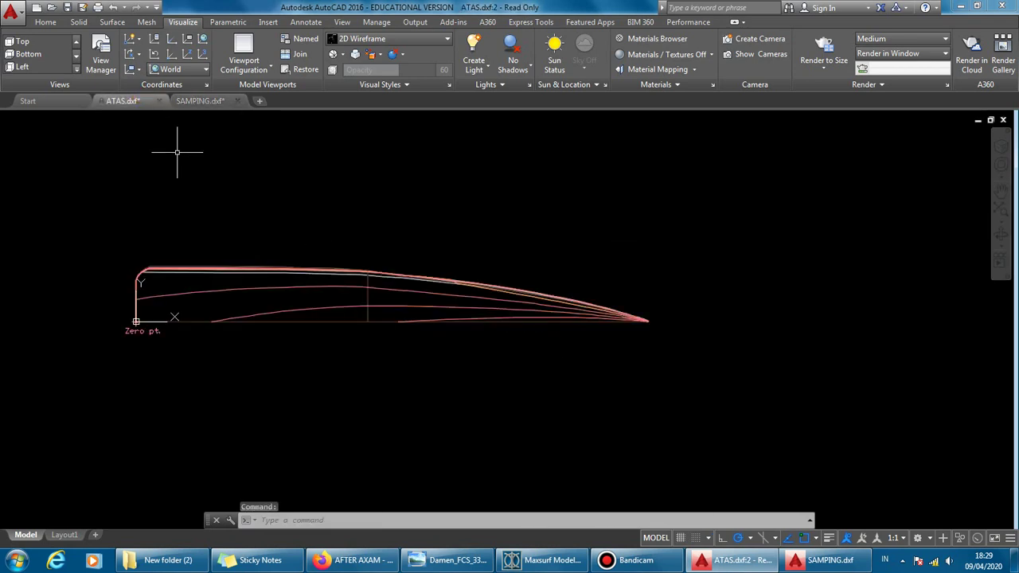
key(ctrl+v)
scroll(244, 322, down, 2)
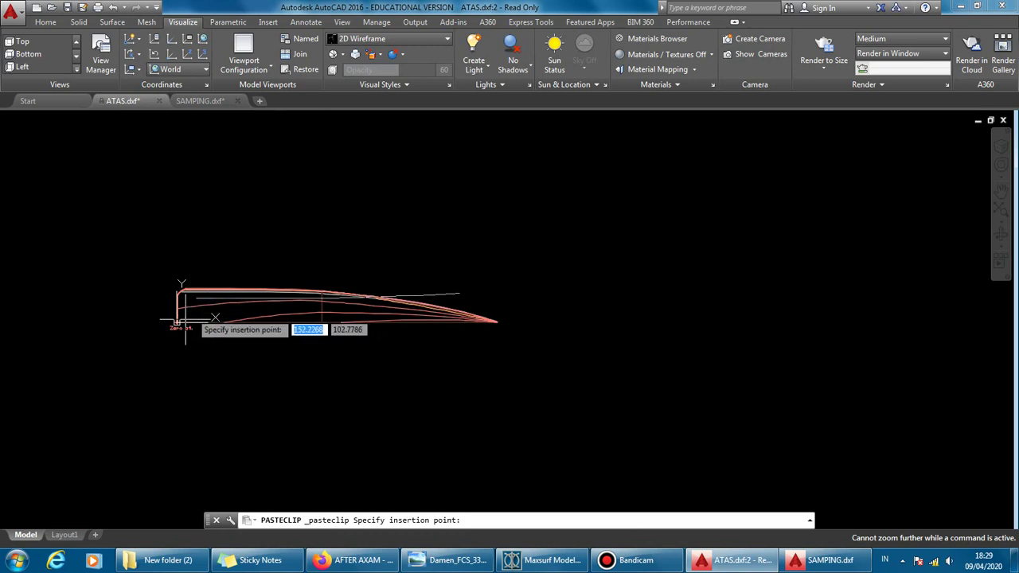
click(180, 236)
key(Escape)
key(Escape)
scroll(469, 263, up, 2)
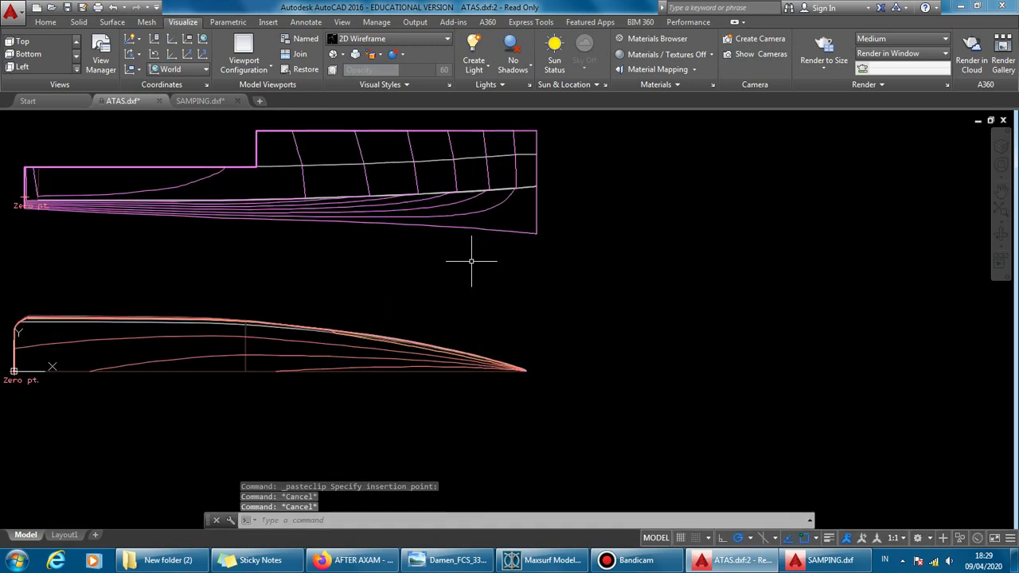
scroll(469, 262, down, 4)
Step: Open TAMPAK DEPAN.dxf and window-select all its front-view station sections
click(163, 560)
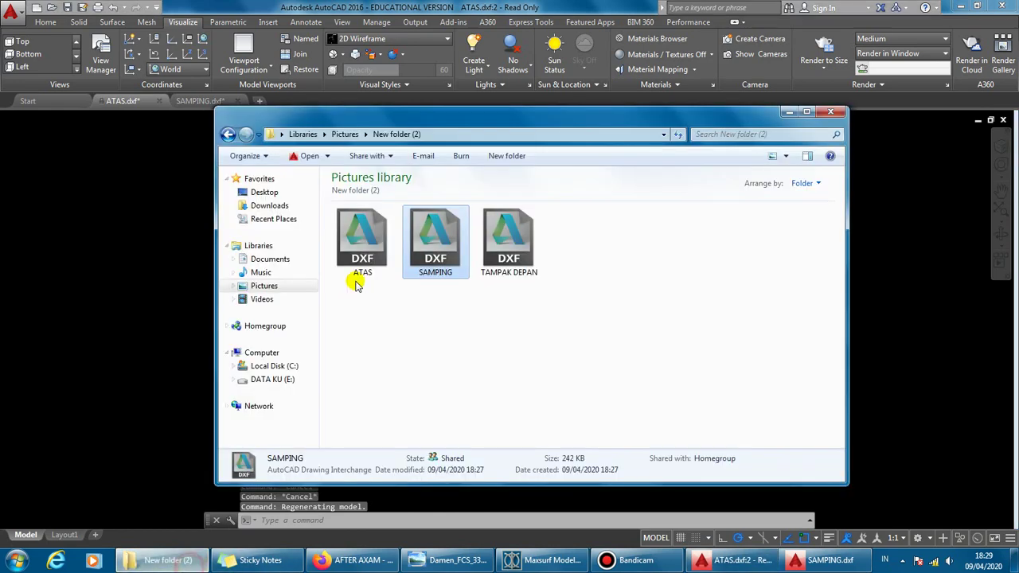
click(489, 249)
double_click(488, 249)
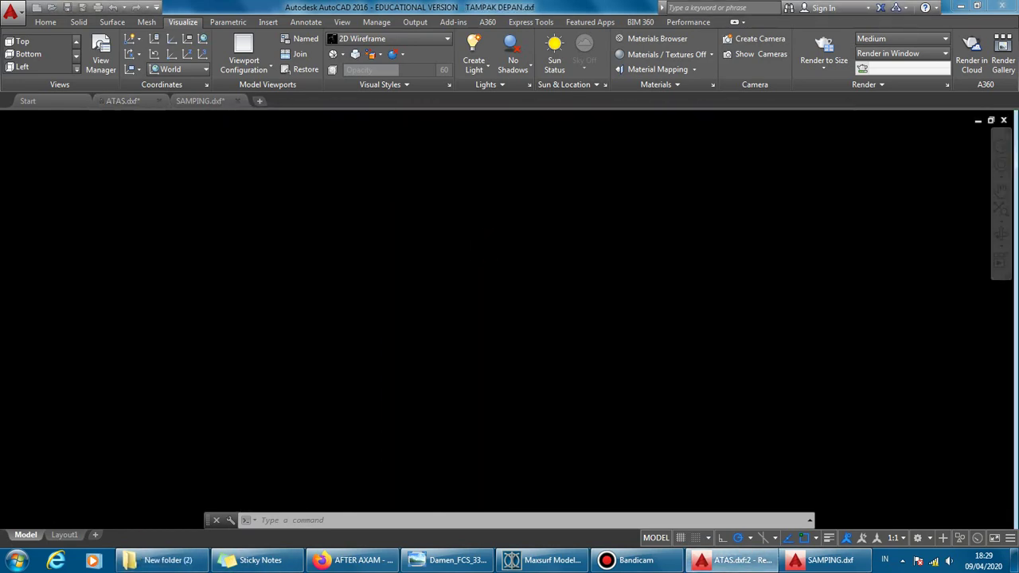
scroll(438, 318, down, 3)
scroll(452, 303, down, 2)
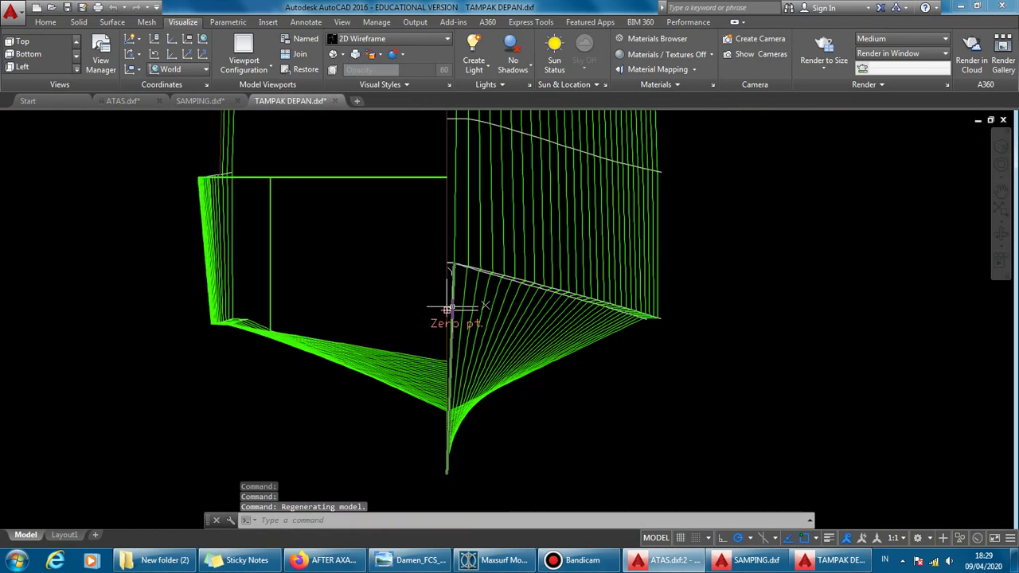
scroll(478, 334, down, 3)
click(553, 419)
click(326, 198)
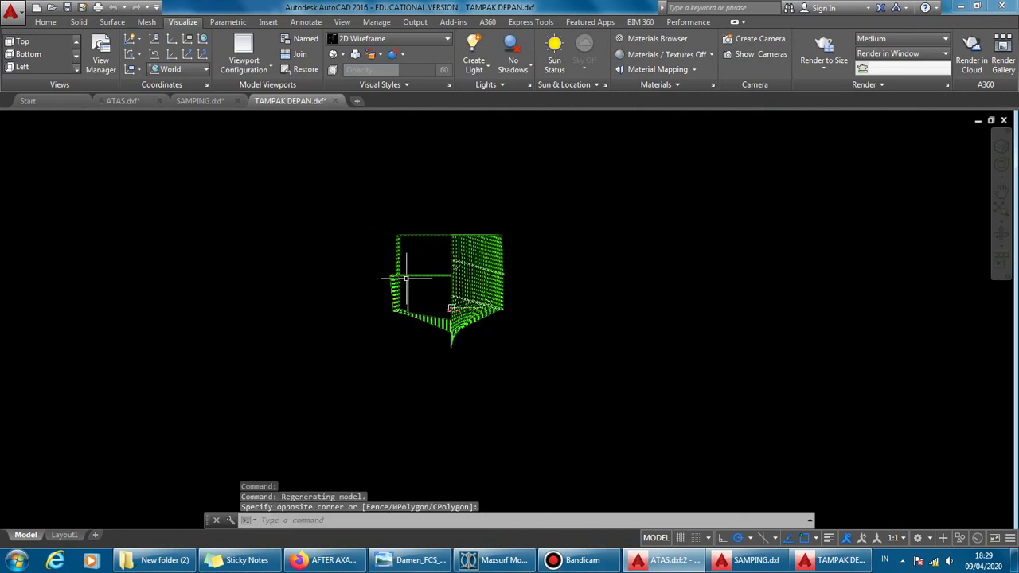
Step: Paste the front-view sections into ATAS.dxf in free space above the hulls
click(127, 100)
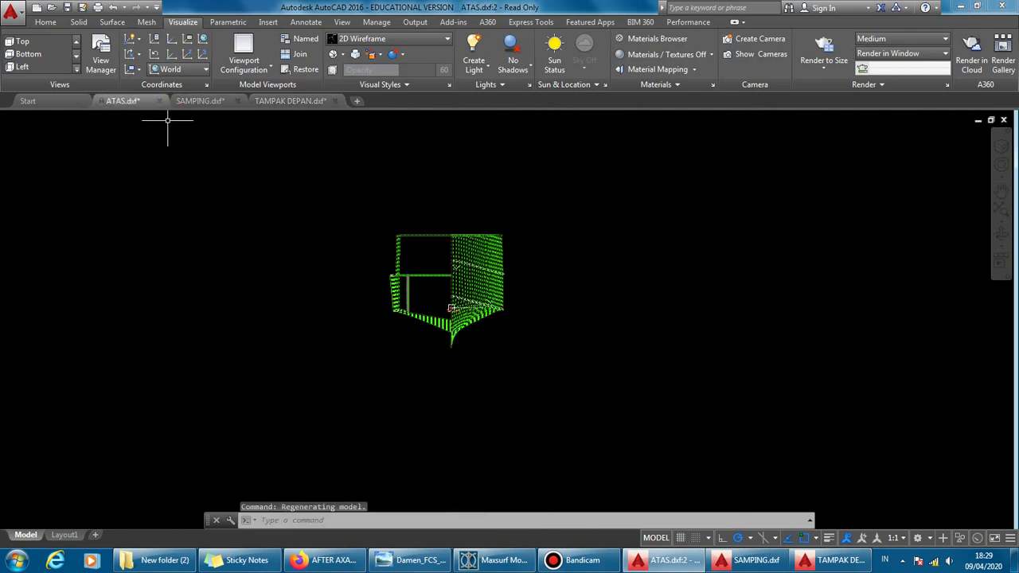
key(ctrl+v)
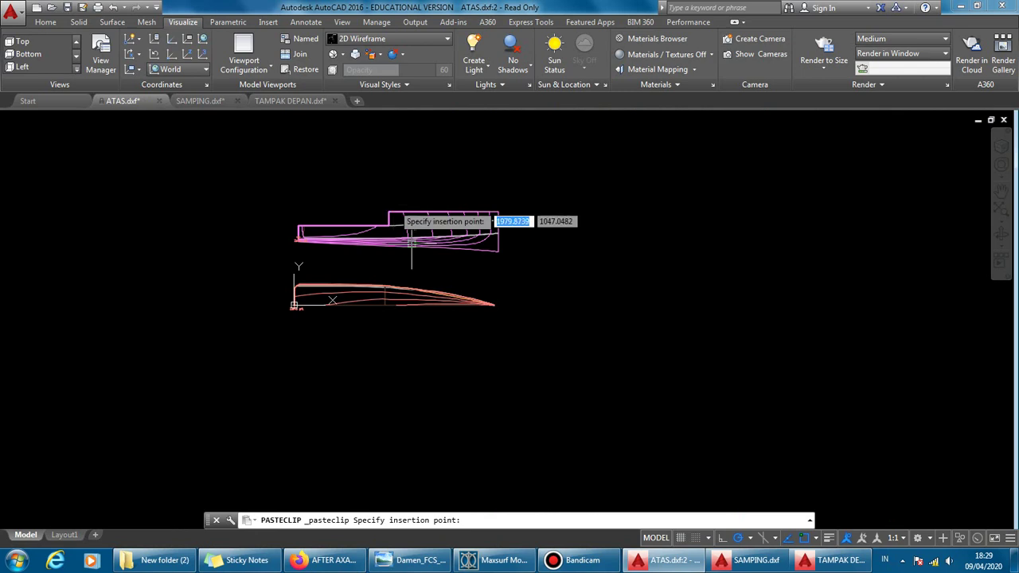
middle_drag(403, 182, 376, 278)
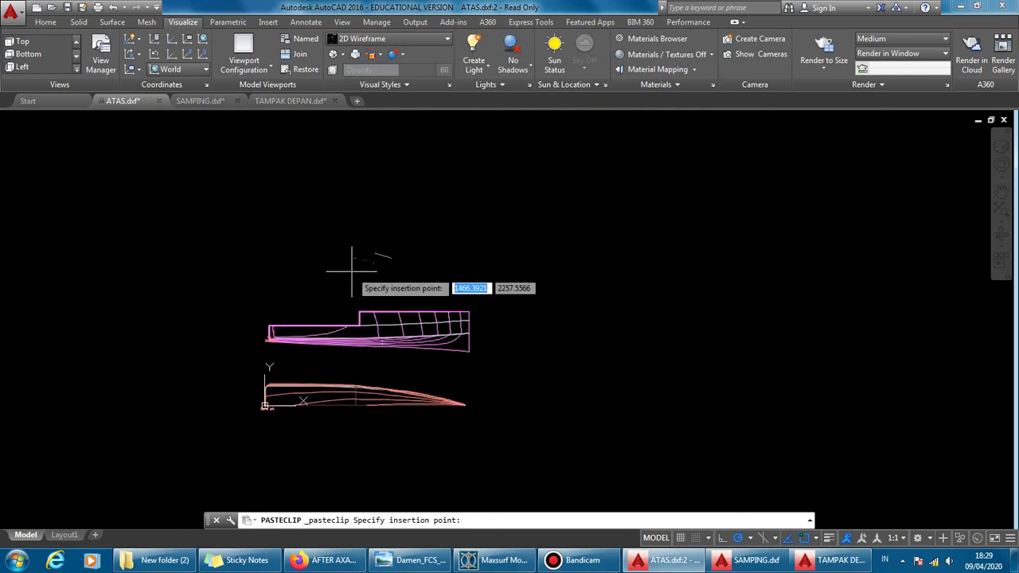
click(353, 269)
Step: Select the pasted front view and start moving it from a base point
scroll(427, 302, up, 5)
click(426, 302)
click(216, 154)
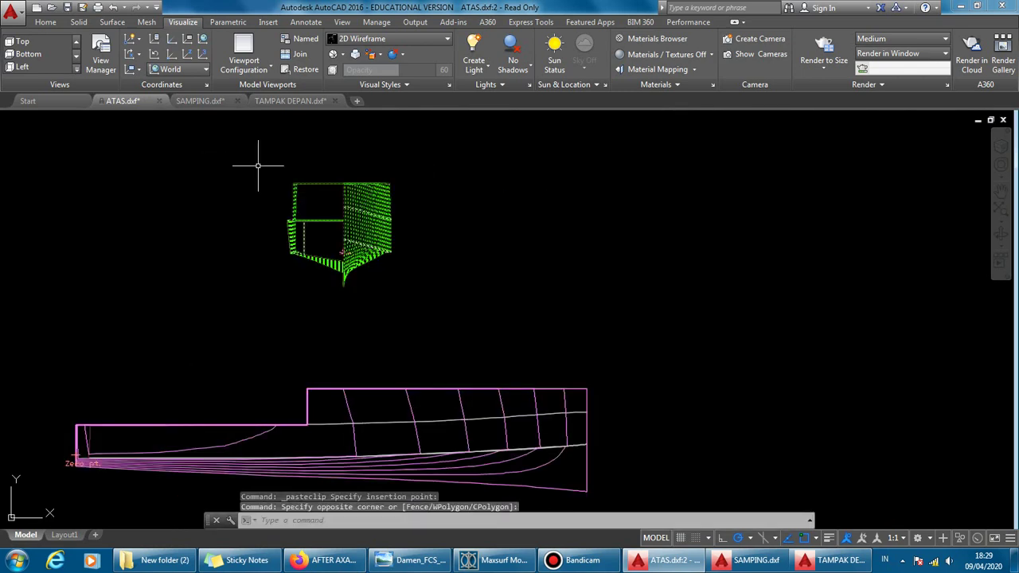
text(M)
key(Return)
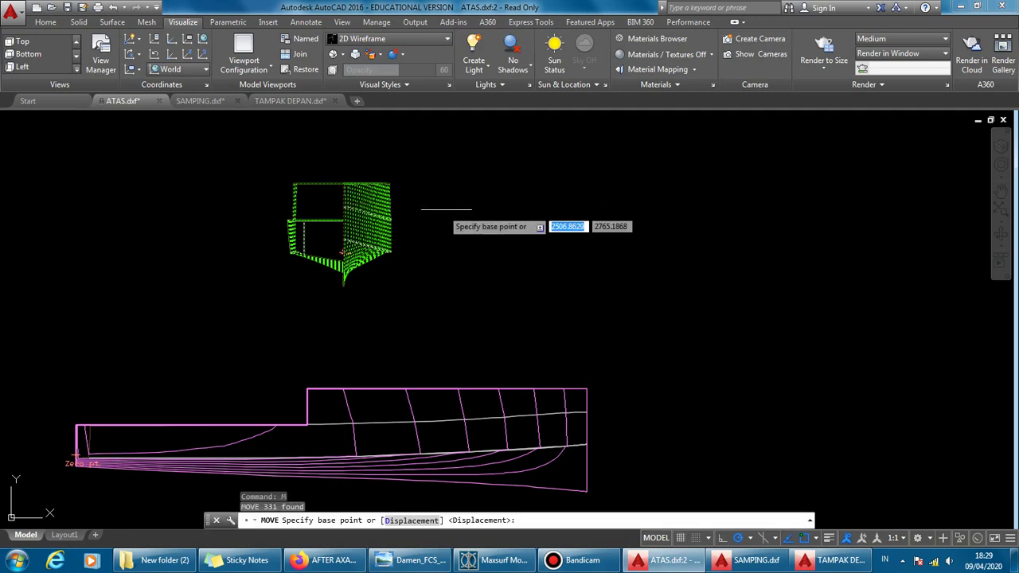
click(446, 208)
Step: Drop the front view at its new position and cancel the stray selection
click(420, 259)
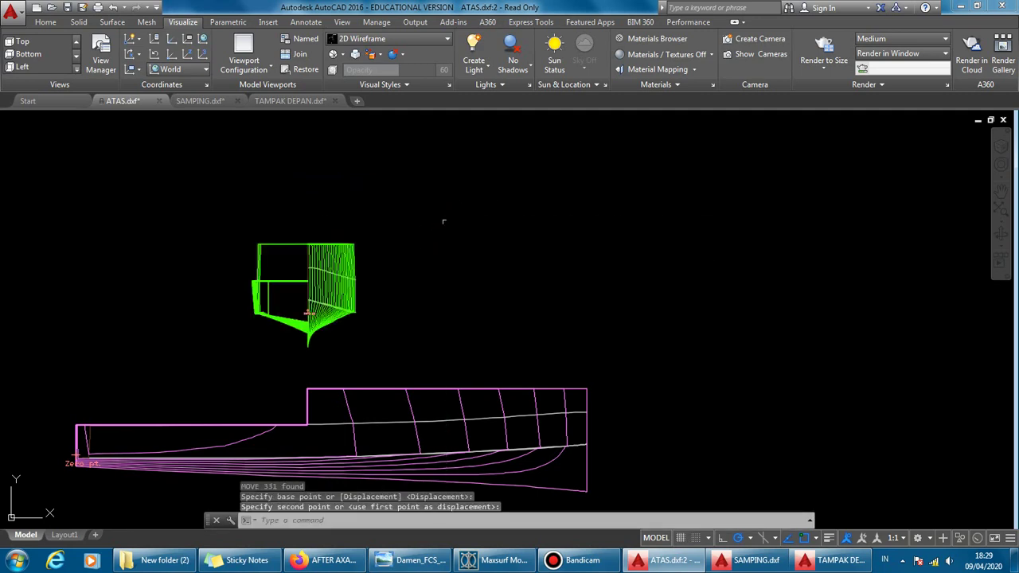
scroll(461, 199, down, 4)
scroll(518, 357, up, 4)
click(719, 434)
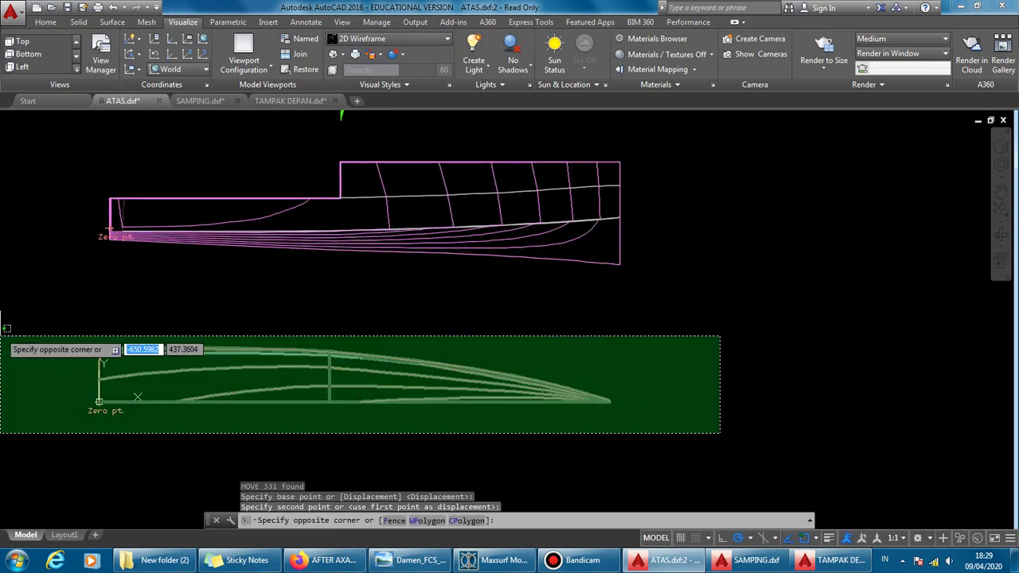
key(Escape)
Step: Draw a vertical guide line down from the pink side view's right end, past the lower hull
text(l)
key(Return)
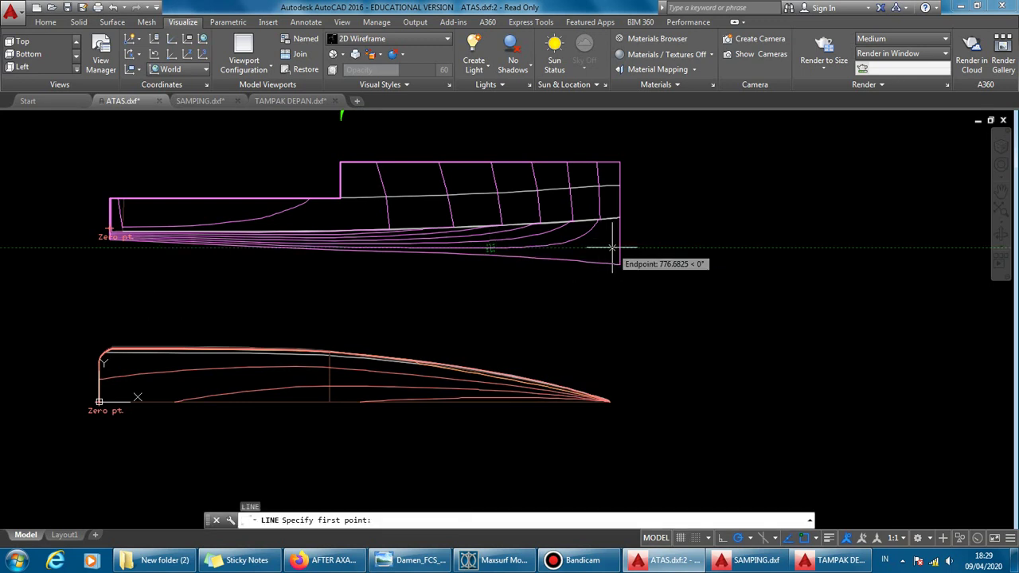
click(620, 253)
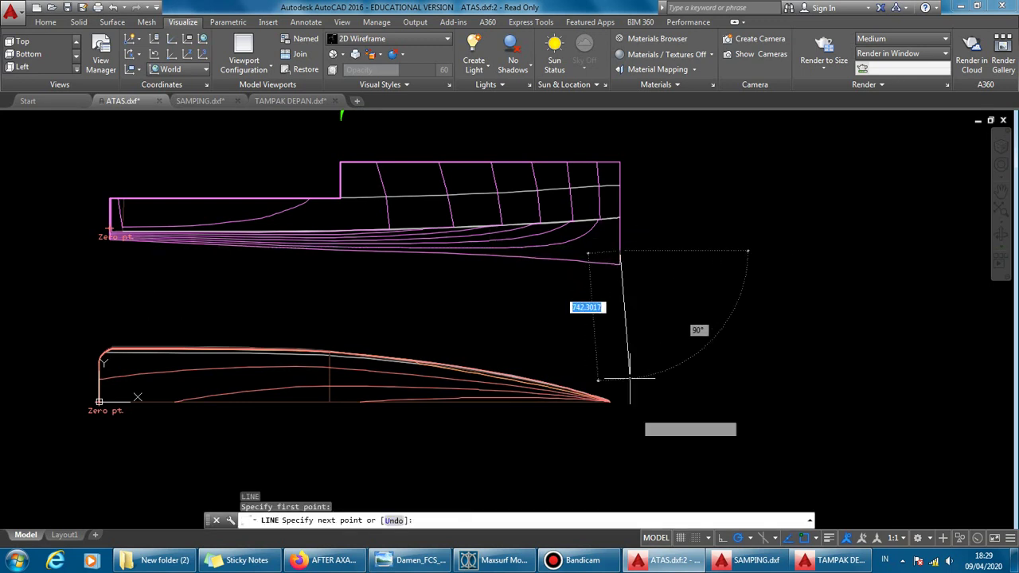
click(620, 454)
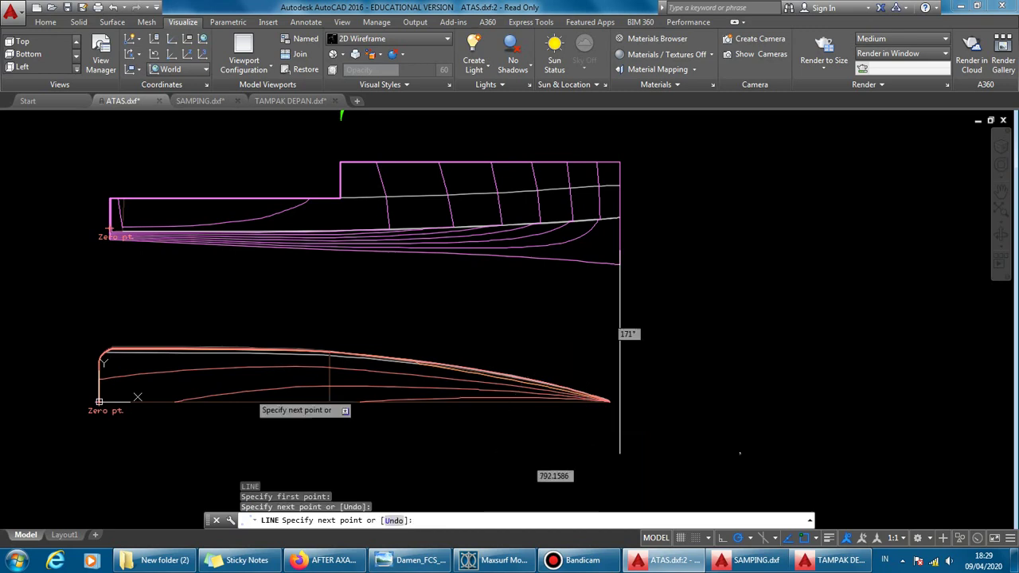
key(Escape)
Step: Window-select the lower hull outline and move it so its tip sits on the guide line
click(29, 333)
click(683, 422)
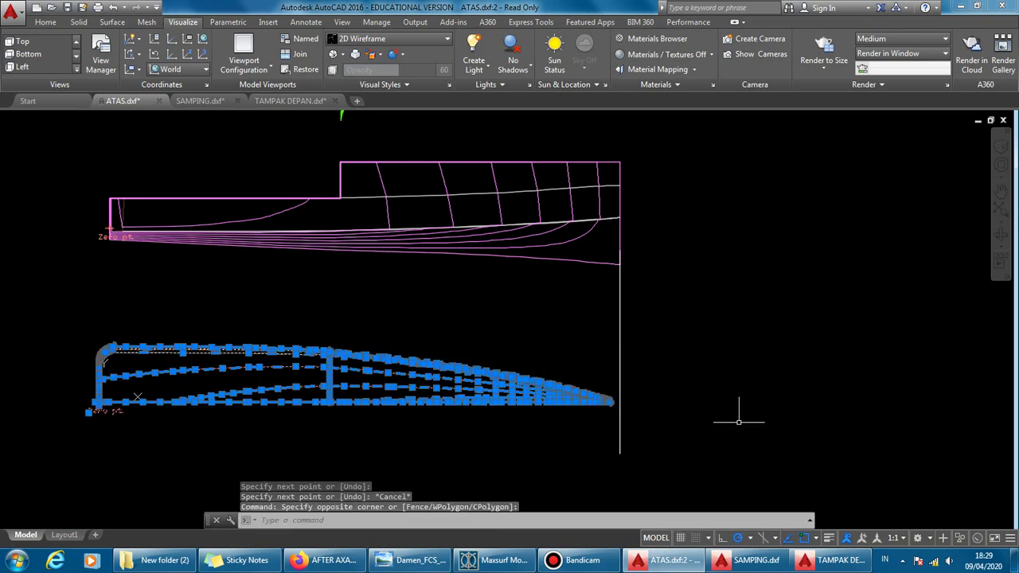
text(m)
key(Return)
scroll(624, 408, up, 5)
scroll(613, 402, up, 5)
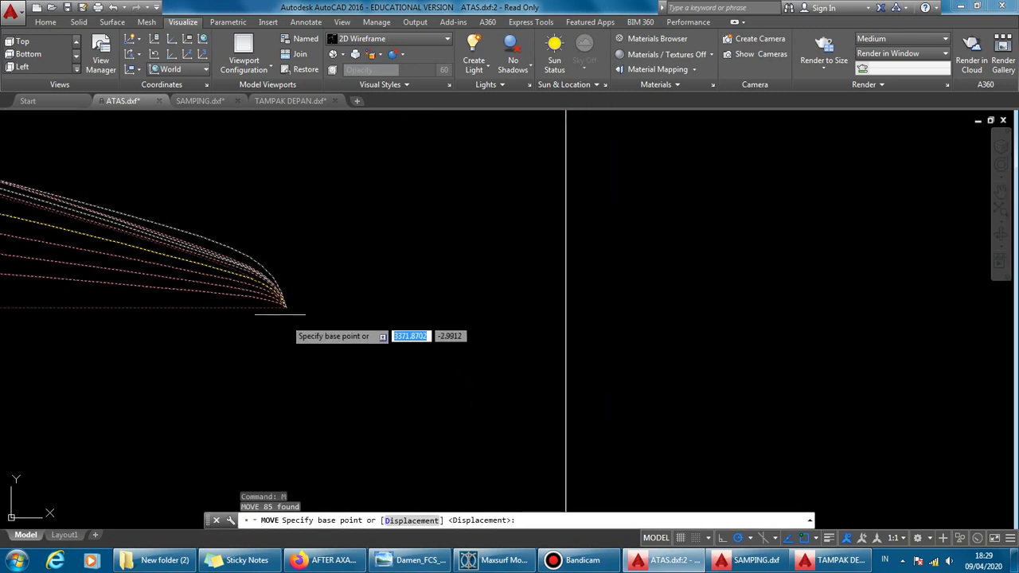
scroll(282, 310, up, 5)
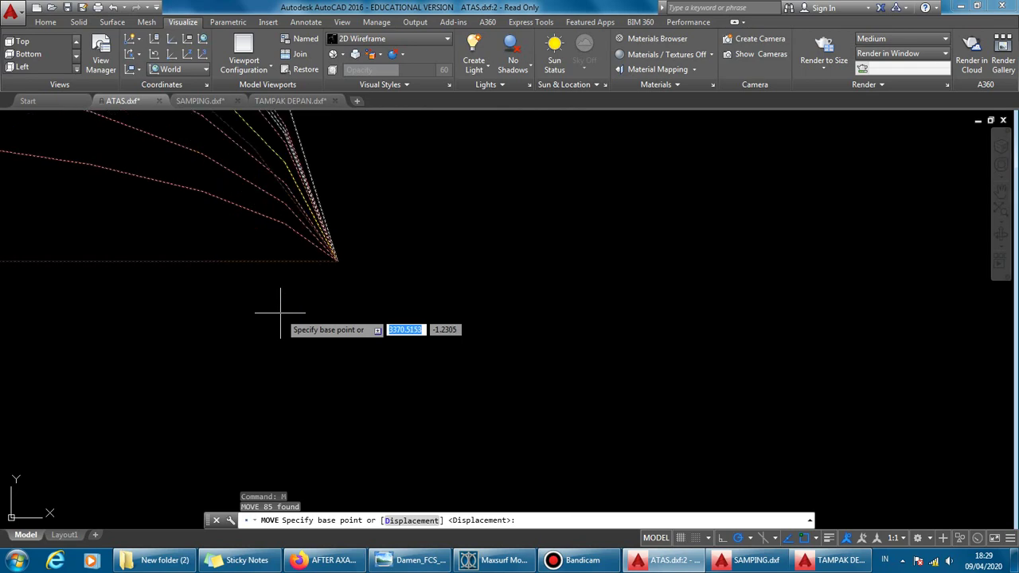
click(337, 260)
scroll(331, 260, down, 5)
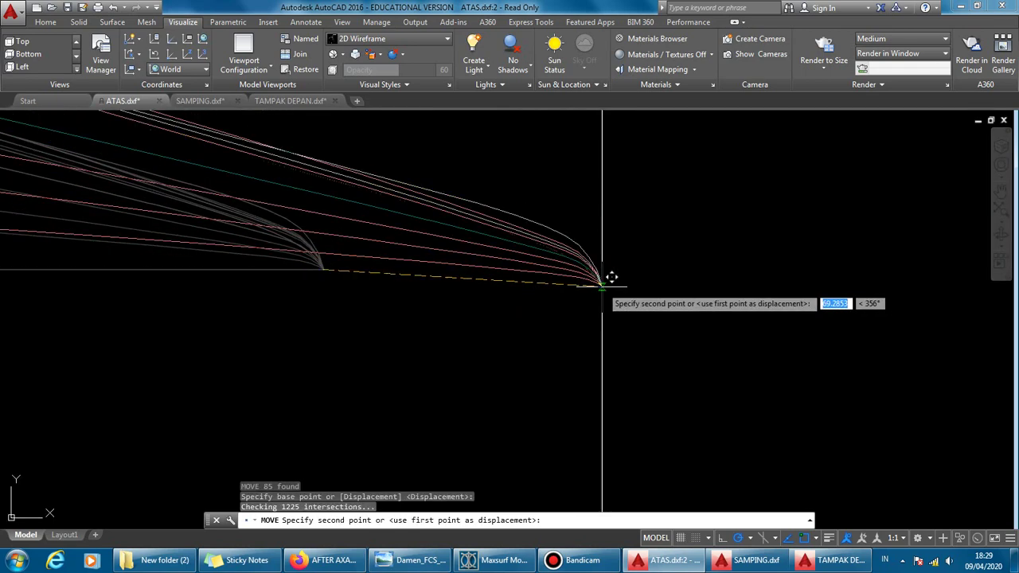
click(602, 280)
Step: Clear leftover selections and pan to show both hulls and the green body plan
key(Escape)
click(634, 207)
key(Escape)
key(Escape)
scroll(536, 234, down, 5)
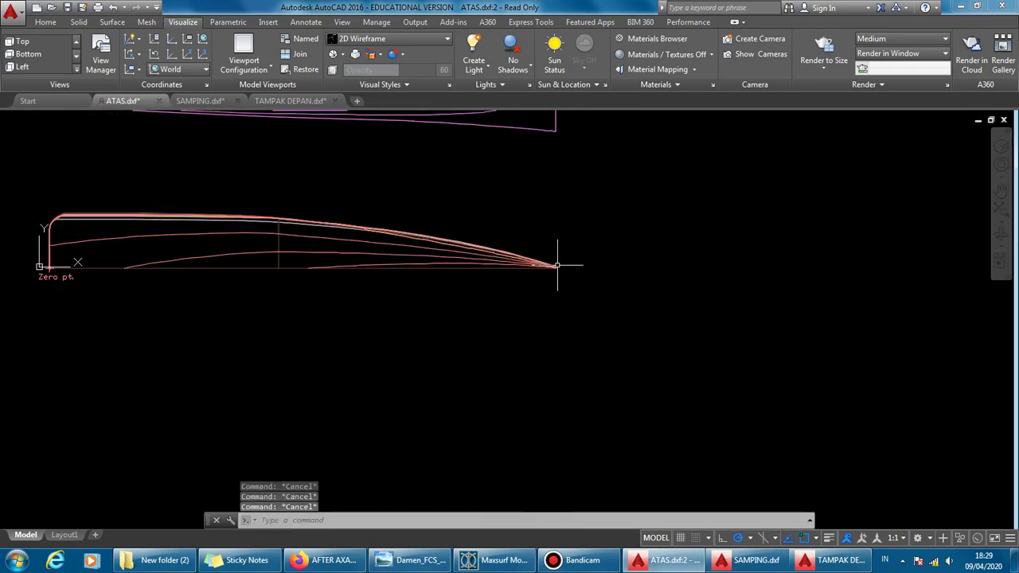
scroll(557, 254, down, 5)
middle_drag(598, 238, 577, 249)
scroll(336, 325, up, 5)
scroll(432, 291, up, 3)
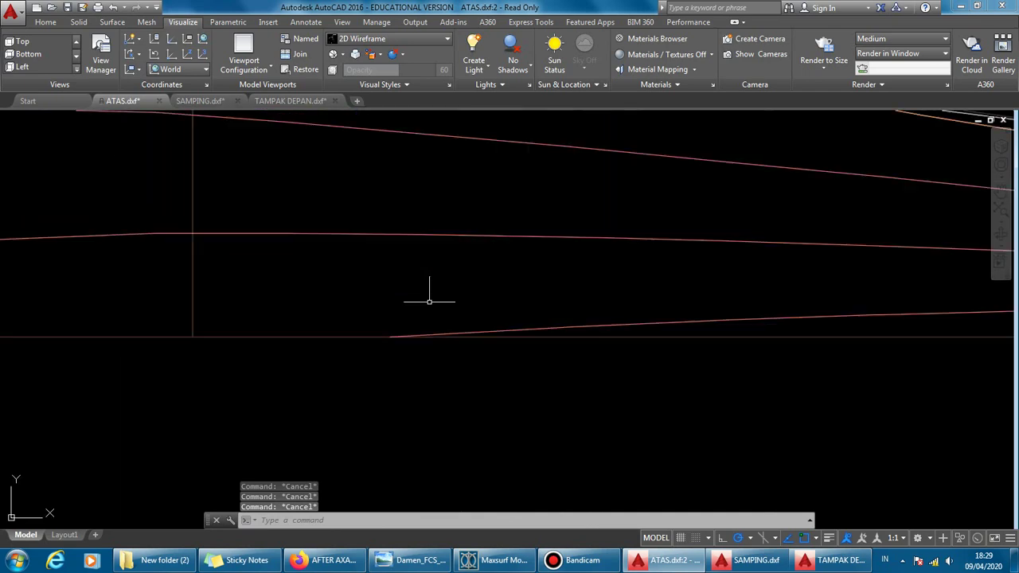
scroll(432, 291, down, 8)
middle_drag(381, 132, 381, 239)
scroll(390, 255, up, 5)
Step: Erase the stray vertical line in the green body-plan drawing with E
scroll(455, 311, down, 2)
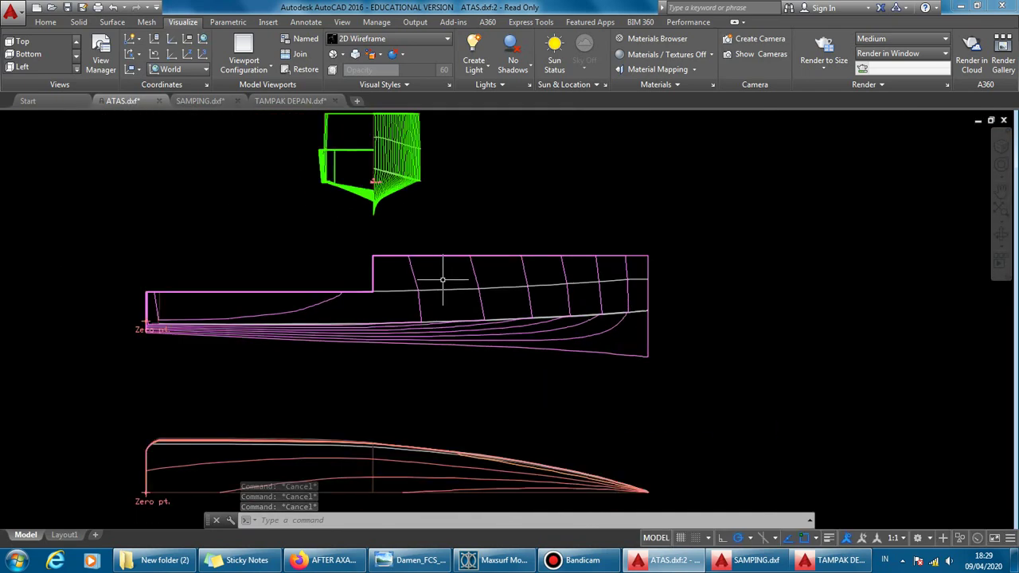
scroll(387, 189, up, 2)
scroll(386, 191, up, 7)
scroll(388, 191, down, 5)
scroll(409, 182, up, 2)
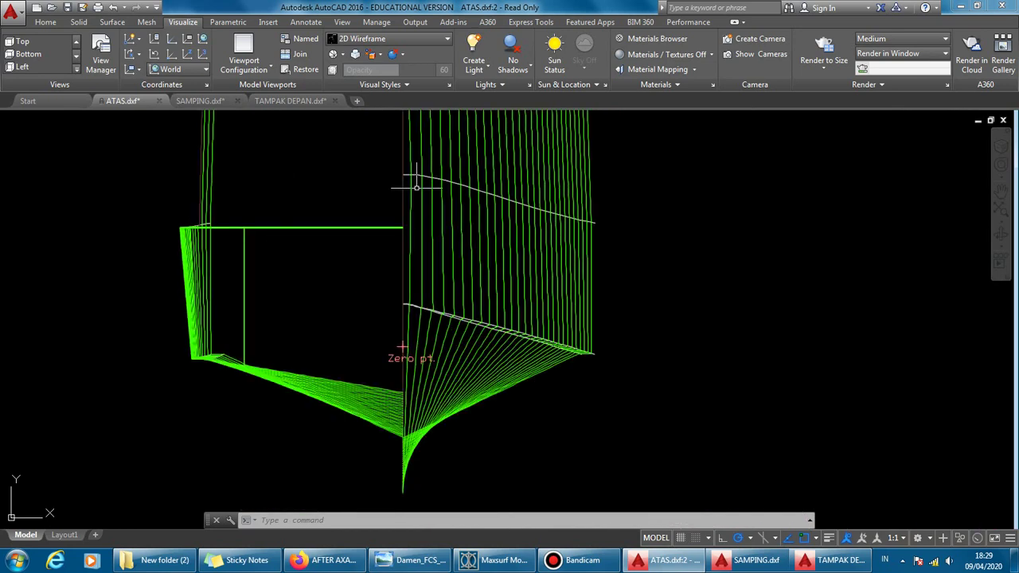
scroll(432, 164, up, 7)
scroll(430, 171, down, 4)
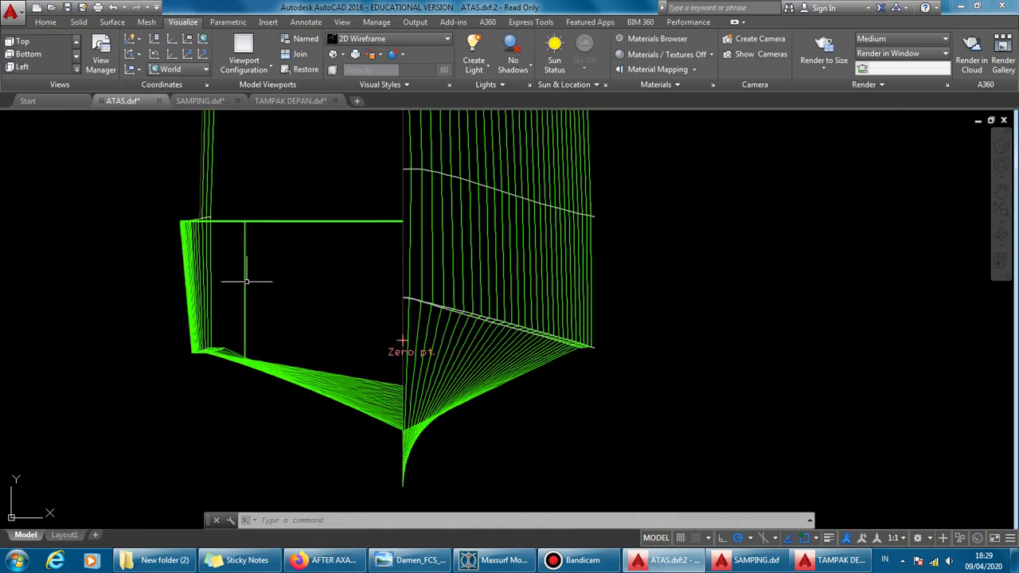
key(Escape)
click(303, 279)
click(251, 236)
text(E)
key(Return)
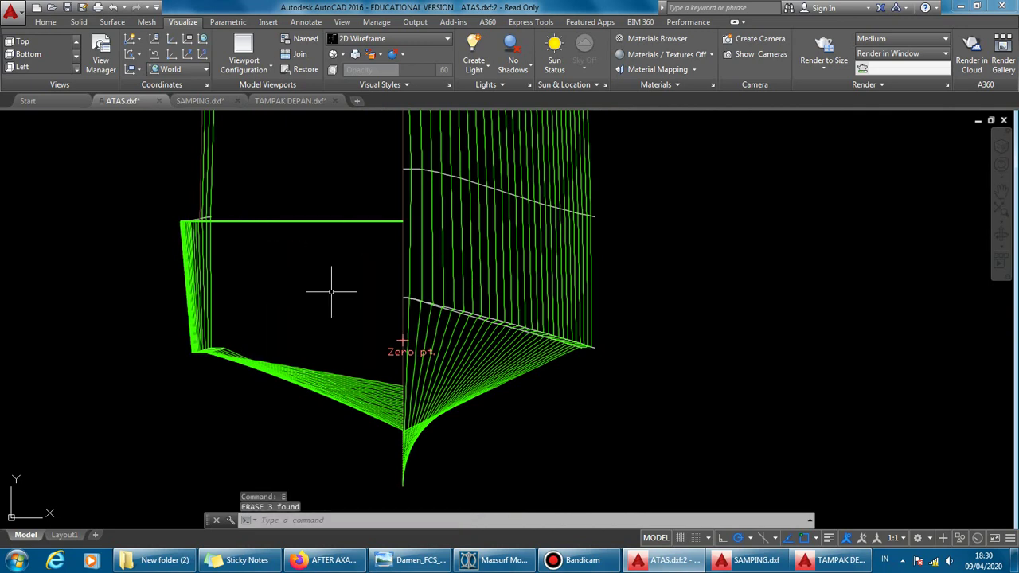
key(Escape)
key(Escape)
Step: Zoom out to review the three aligned hull views, then bring New folder (2) forward
scroll(334, 293, down, 5)
scroll(302, 300, up, 6)
scroll(295, 302, up, 2)
scroll(294, 305, down, 2)
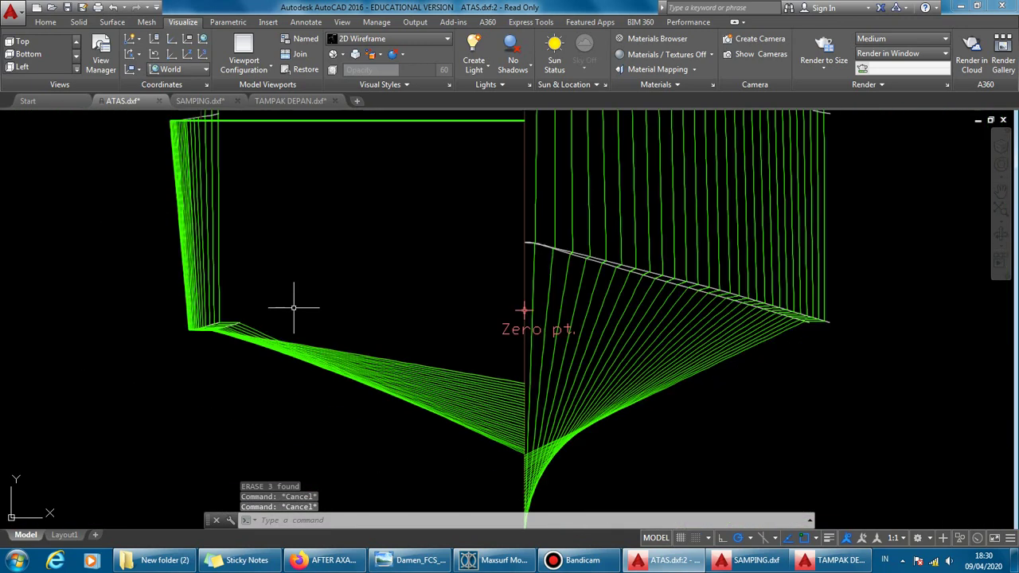
scroll(344, 238, down, 1)
scroll(344, 239, down, 3)
scroll(346, 256, down, 3)
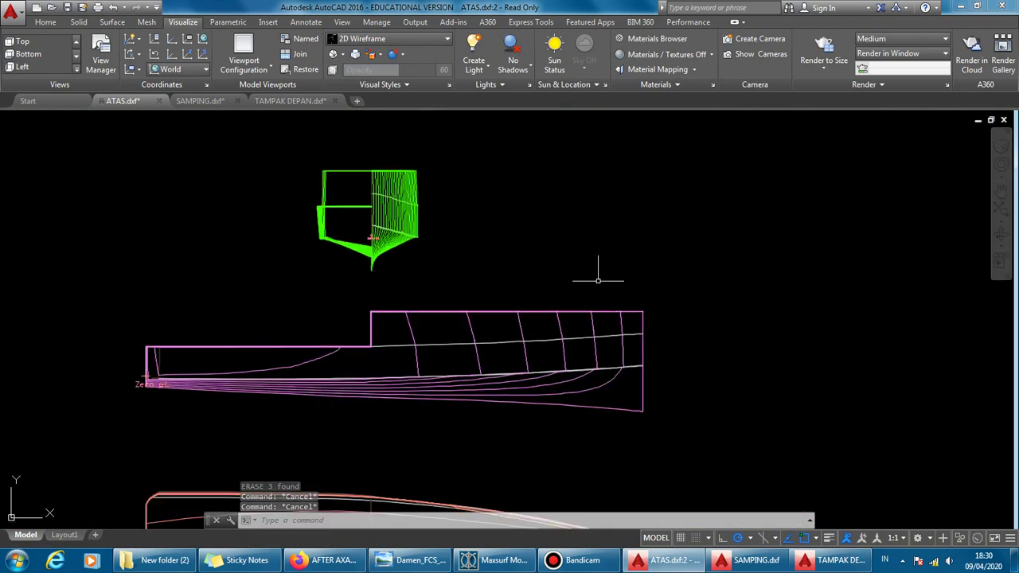
scroll(598, 280, down, 4)
scroll(518, 299, up, 4)
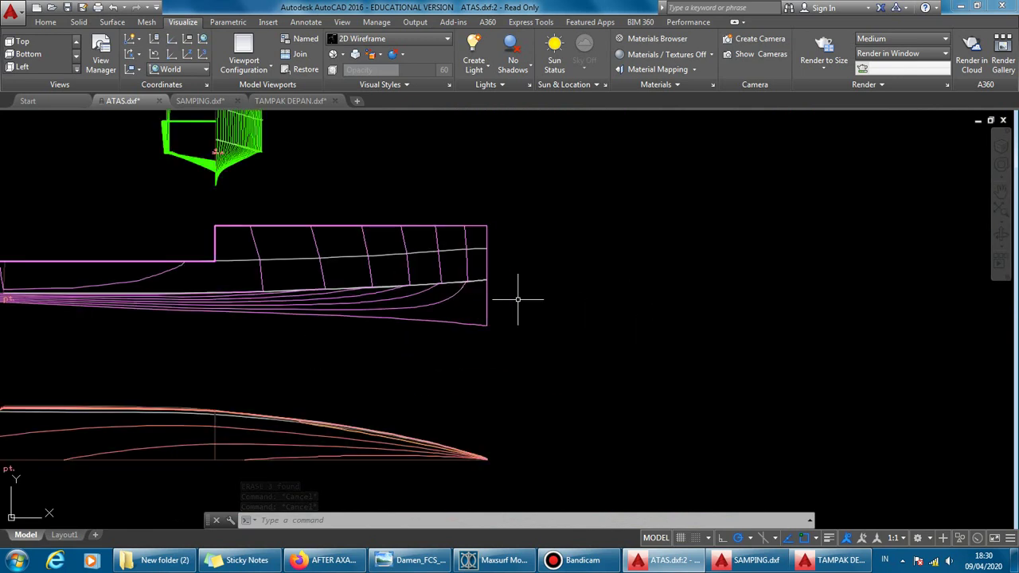
scroll(517, 299, down, 2)
scroll(518, 299, up, 2)
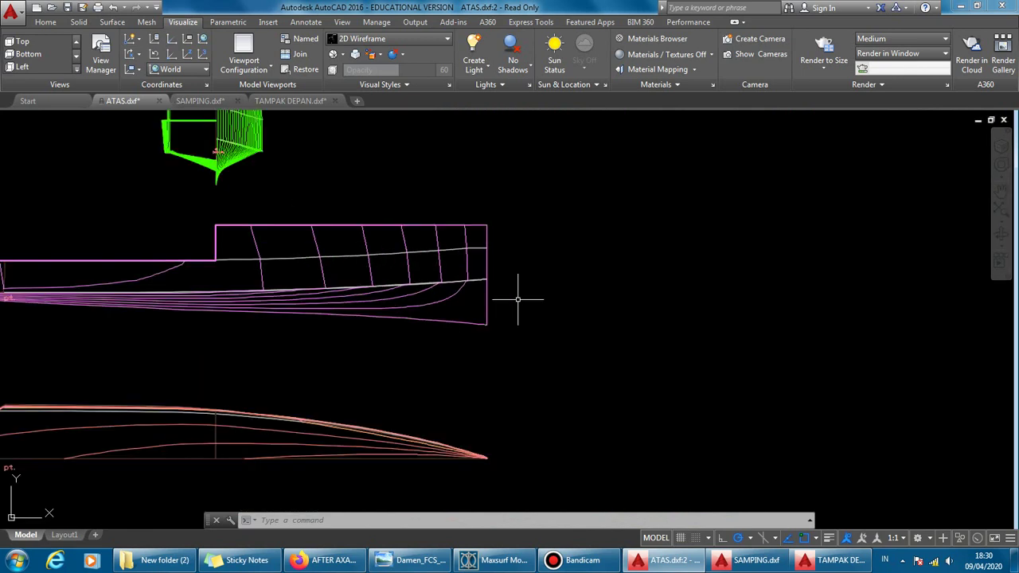
scroll(519, 296, up, 4)
scroll(518, 299, down, 8)
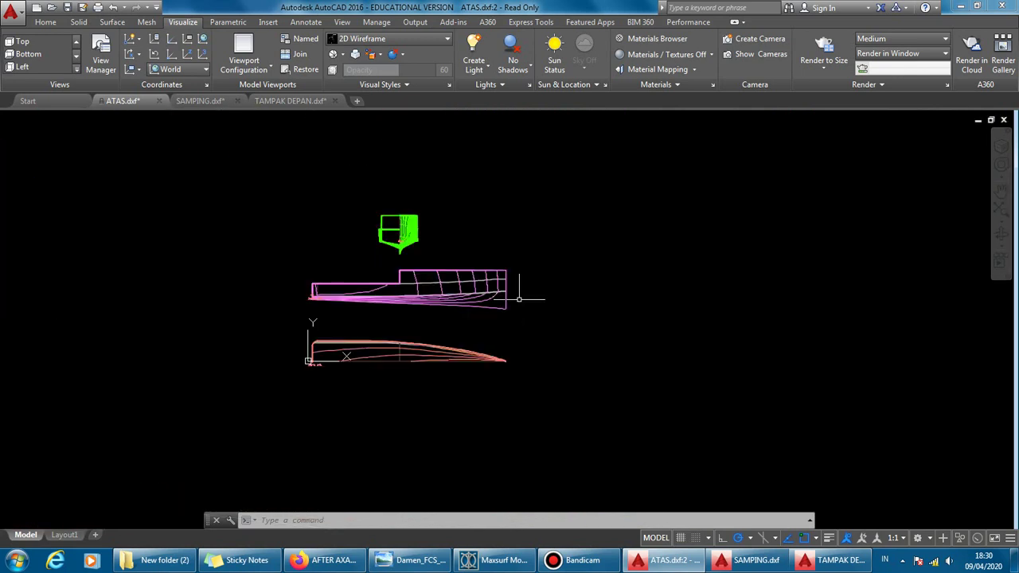
click(155, 560)
Step: Show the Maxsurf hull in Perspective view and toggle buttocks and waterlines while orbiting
click(477, 560)
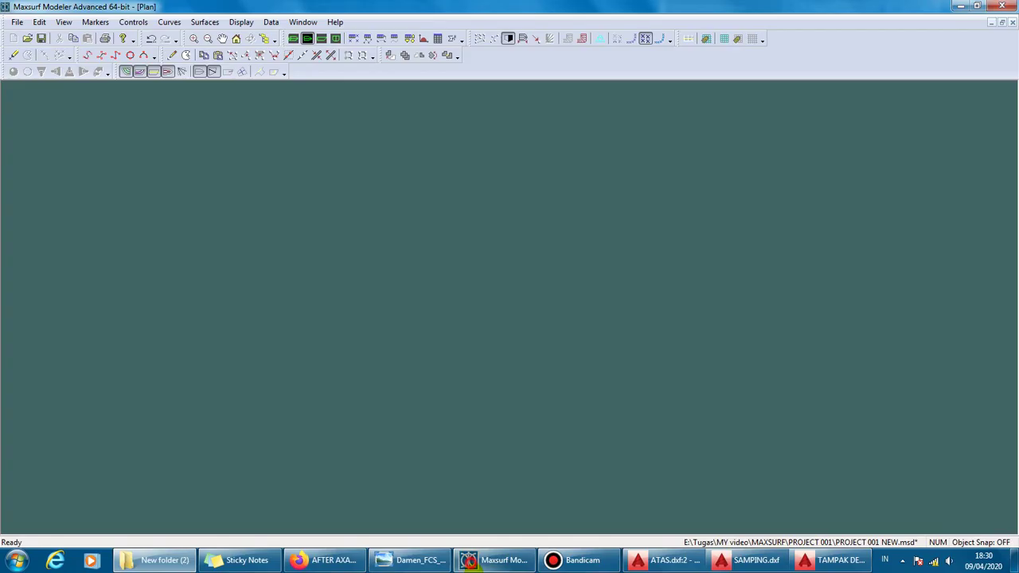
click(293, 38)
drag(351, 306, 539, 298)
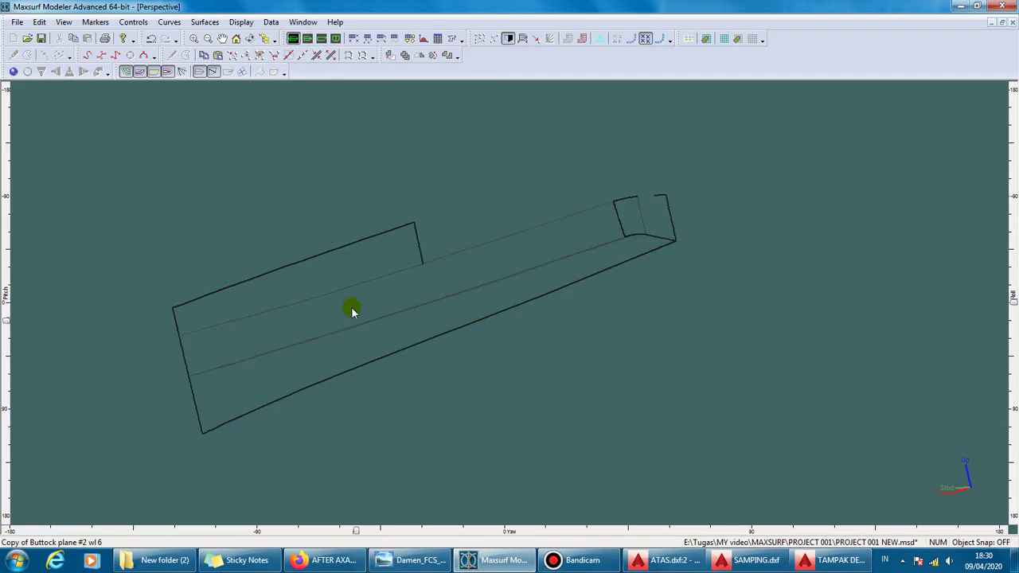
click(167, 71)
click(155, 71)
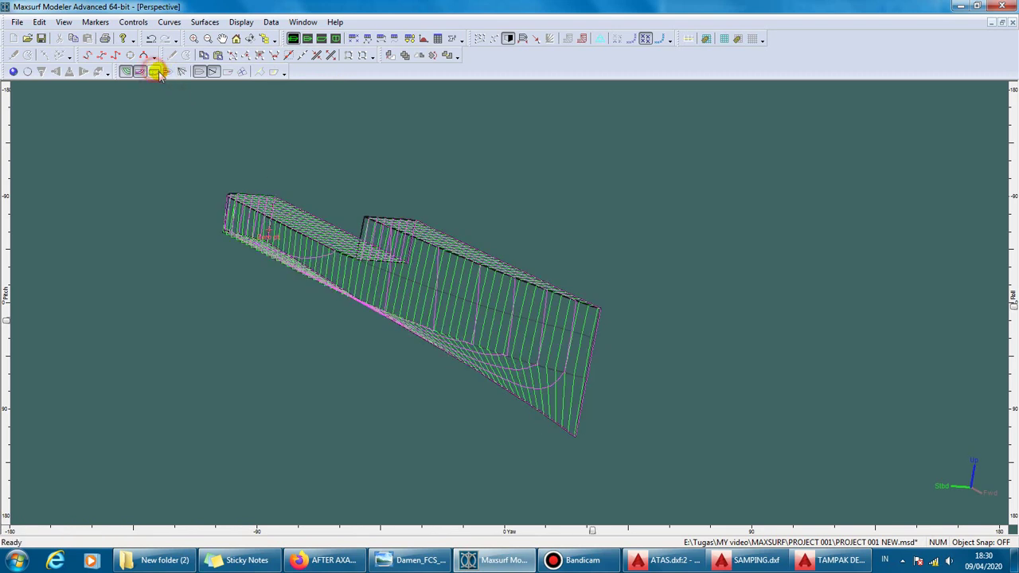
drag(213, 94, 230, 151)
drag(541, 235, 483, 191)
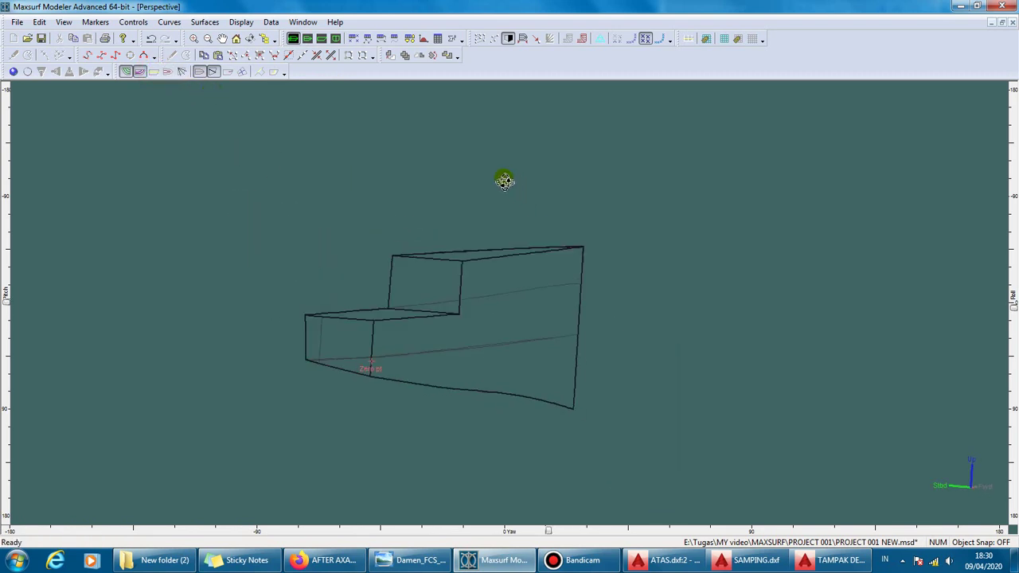
drag(527, 223, 439, 232)
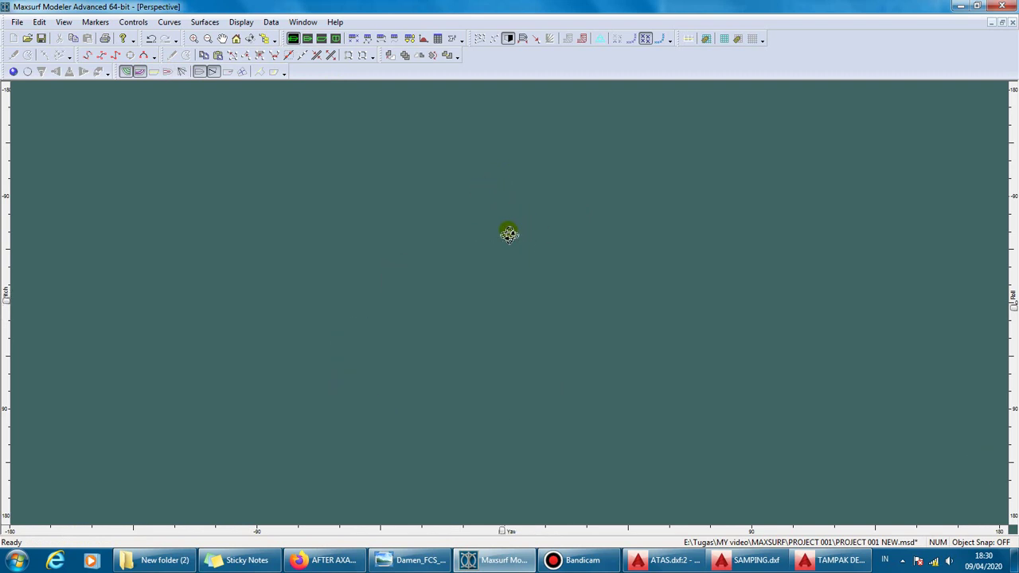
drag(363, 328, 163, 143)
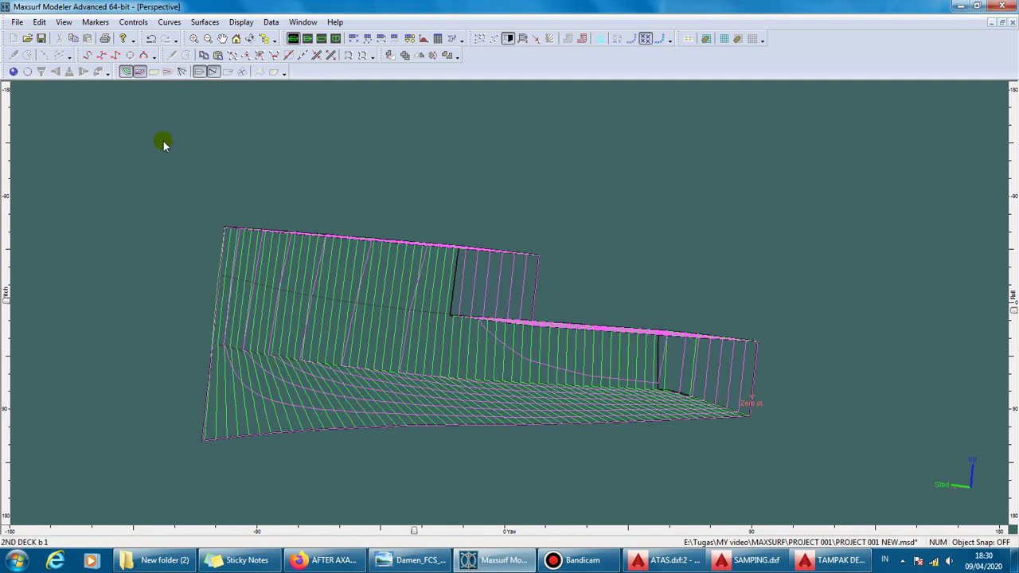
Step: Hide buttocks and waterlines so only station lines remain, then return to the Plan view
click(140, 73)
click(167, 71)
mouse_move(483, 353)
mouse_down()
mouse_move(311, 311)
mouse_move(412, 337)
mouse_move(478, 337)
mouse_move(375, 323)
mouse_move(443, 318)
mouse_up()
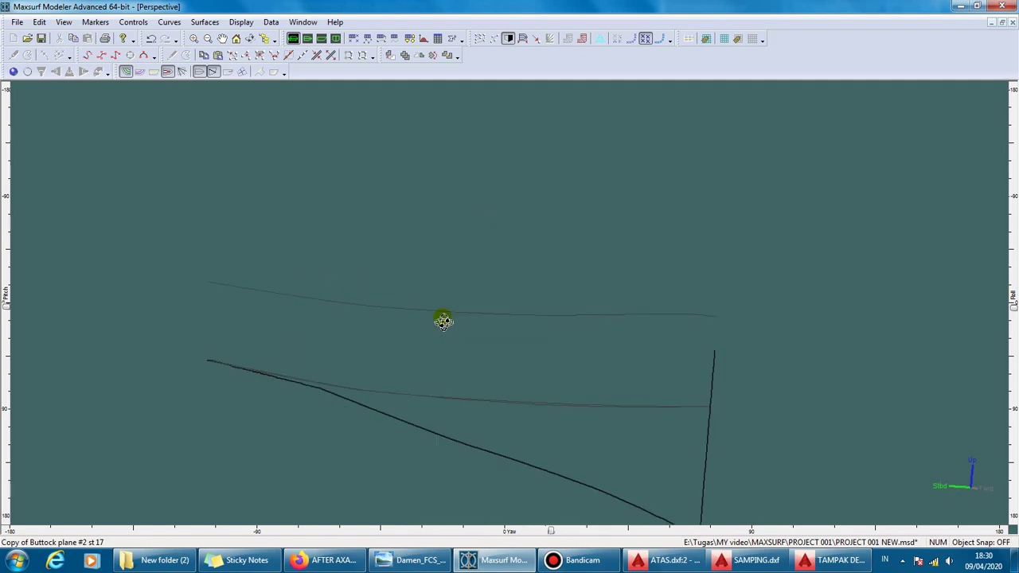
click(169, 71)
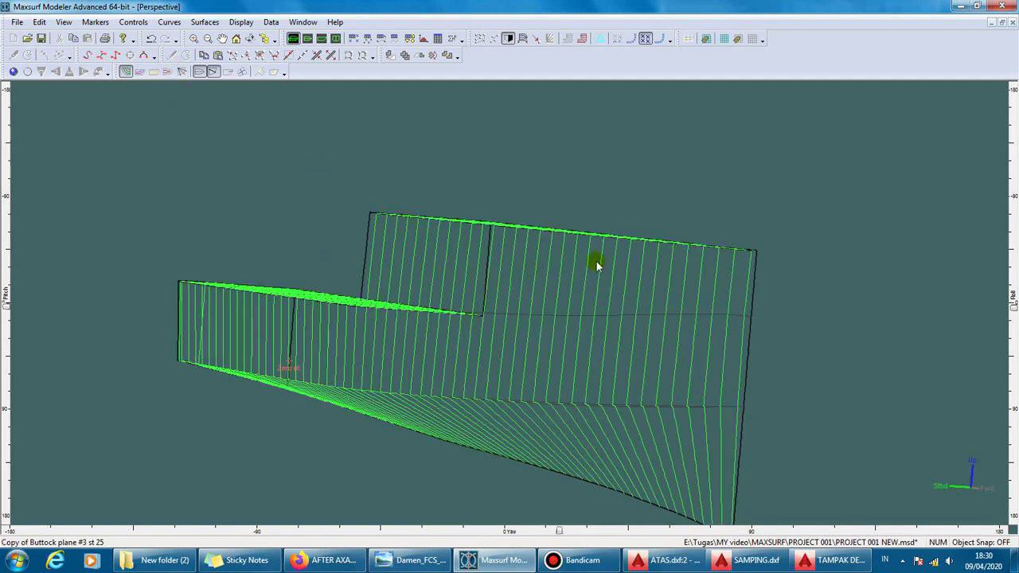
mouse_move(597, 265)
mouse_down()
mouse_move(546, 243)
mouse_move(553, 272)
mouse_up()
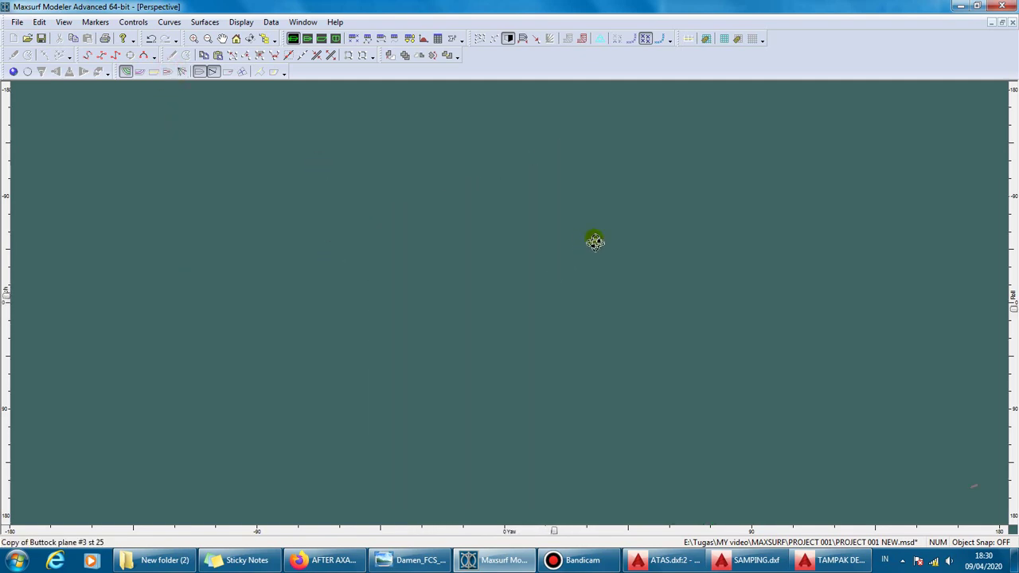
drag(596, 242, 608, 292)
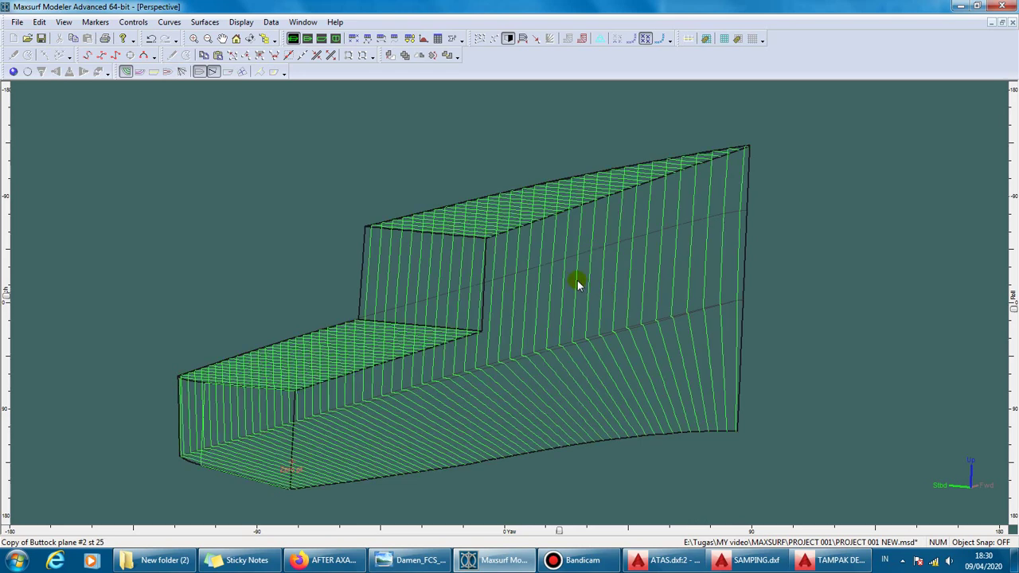
mouse_move(573, 242)
mouse_down()
mouse_move(530, 291)
mouse_move(469, 275)
mouse_move(474, 288)
mouse_move(413, 240)
mouse_up()
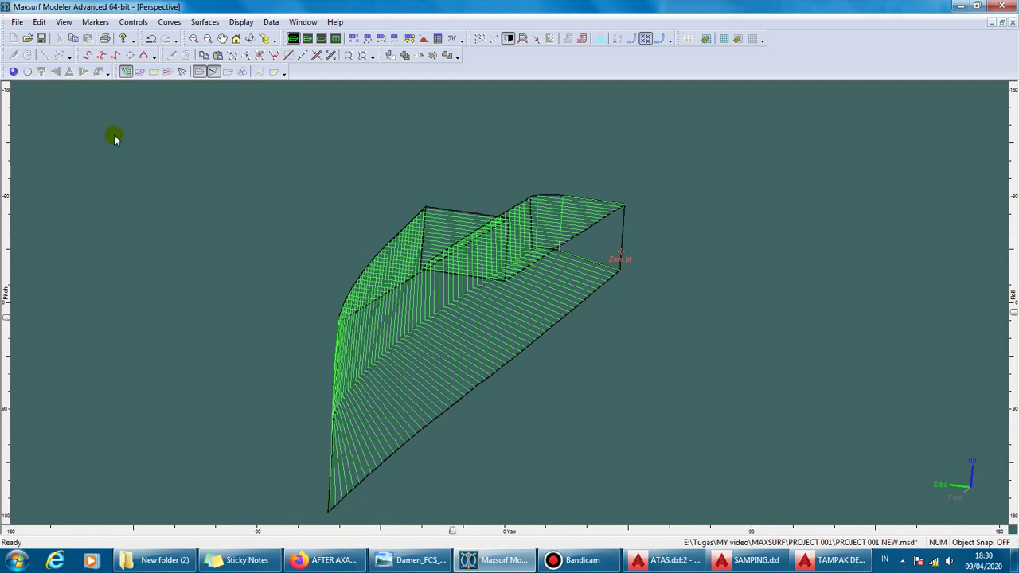
click(304, 40)
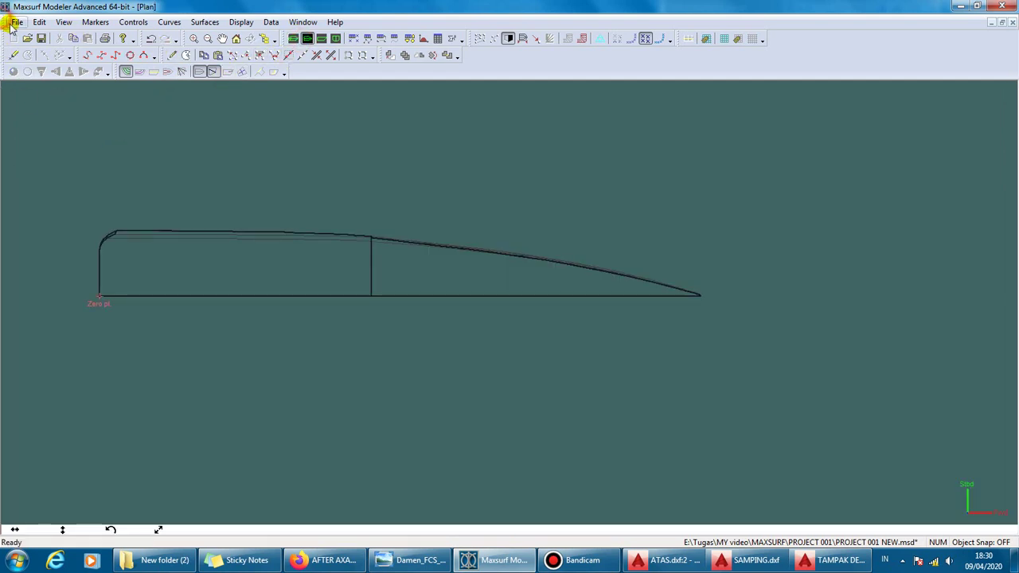
Step: Export the hull as 3D DXF file 3D.dxf and open it from New folder (2) in AutoCAD
click(15, 23)
mouse_move(37, 141)
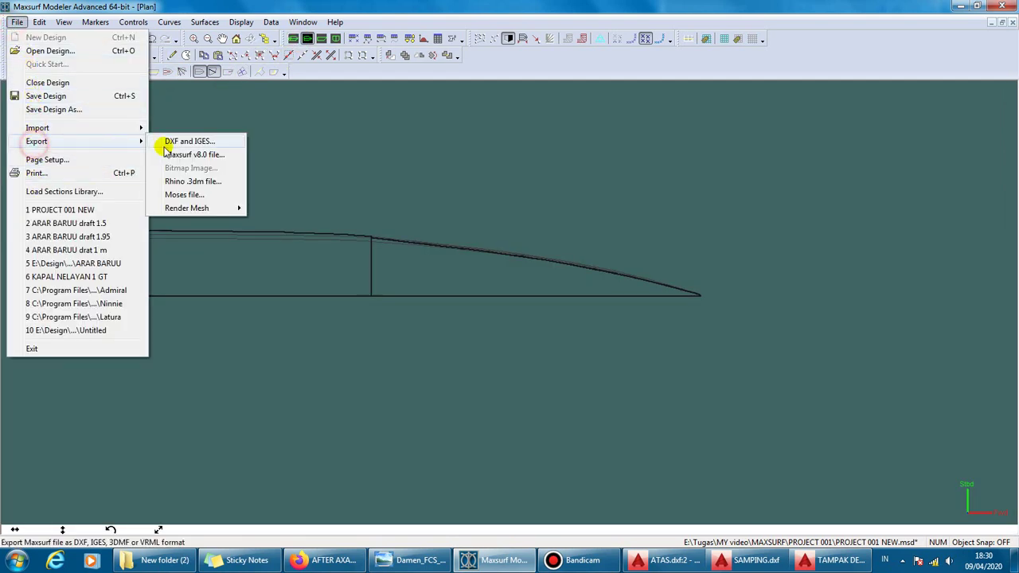
click(169, 141)
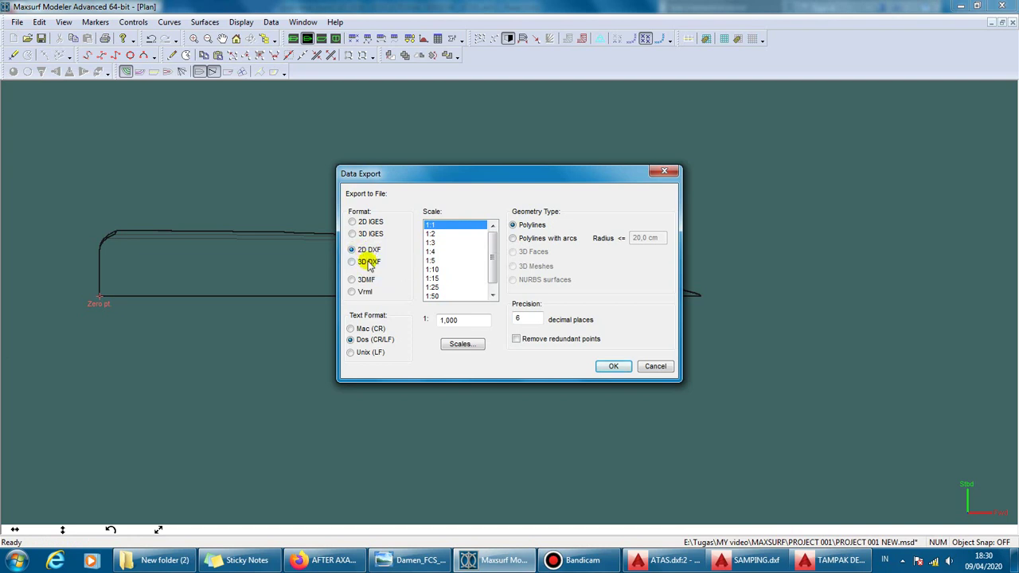
click(614, 368)
text(3D)
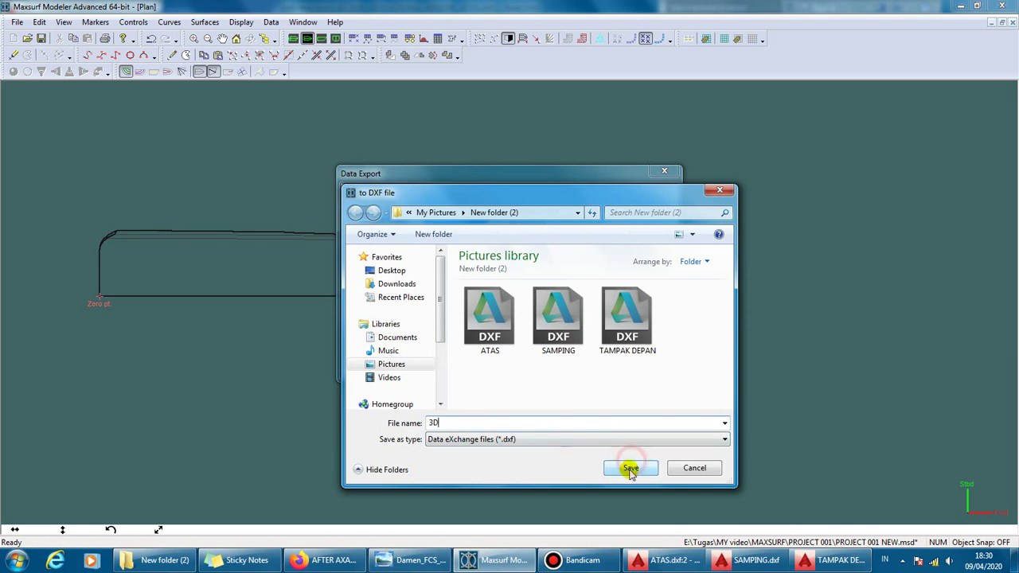
click(631, 469)
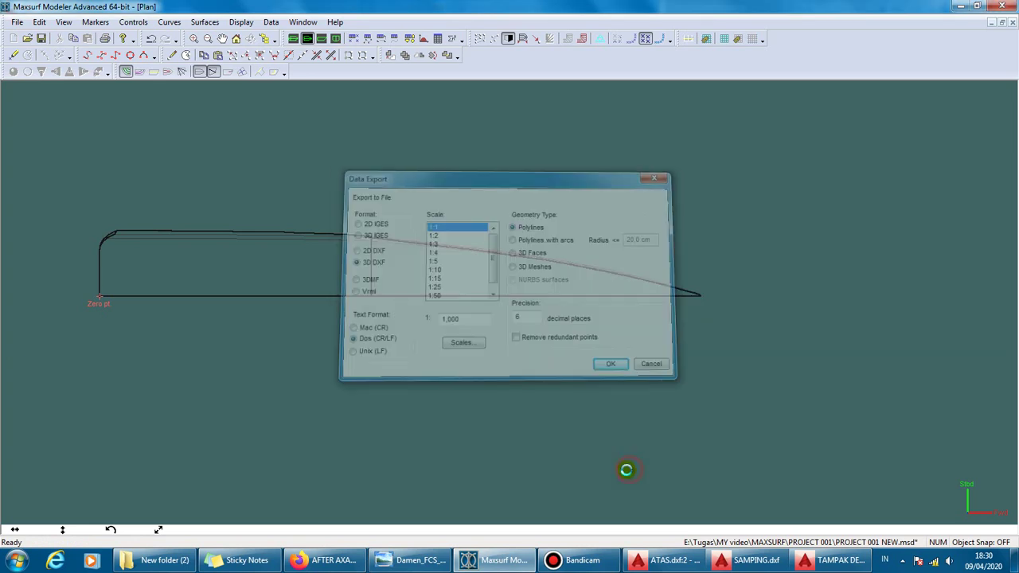
click(155, 567)
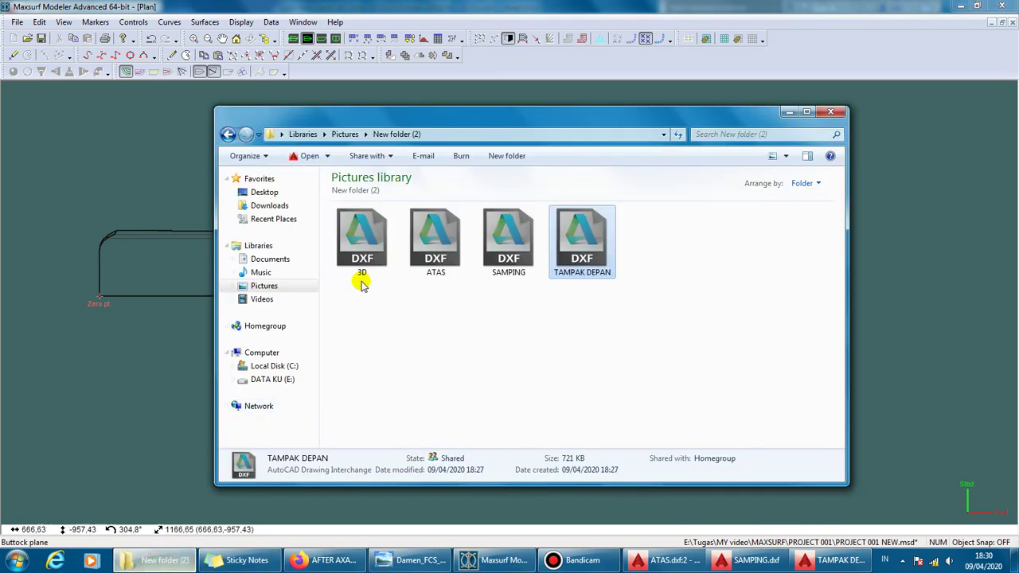
double_click(422, 239)
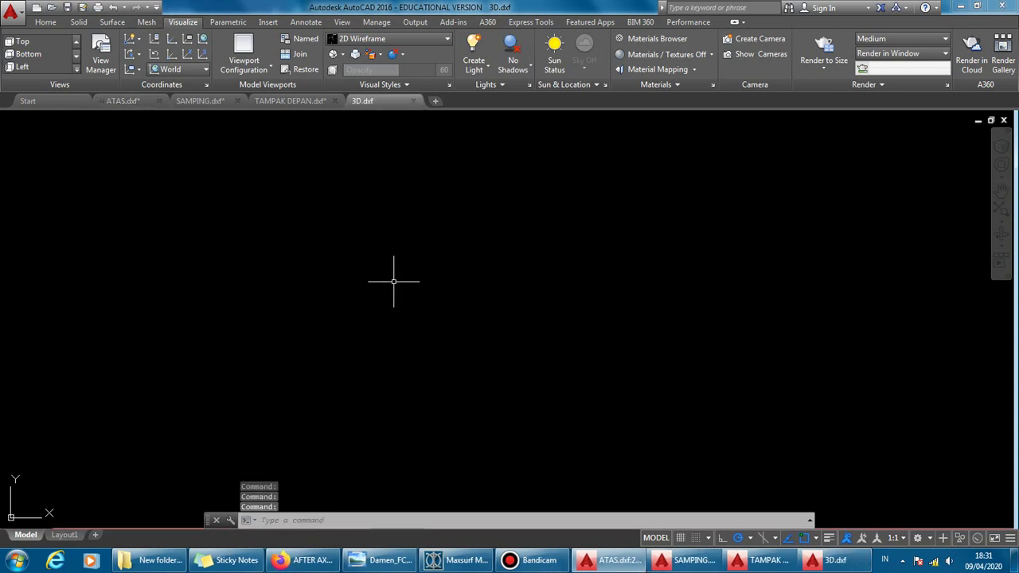
Step: Zoom in on the 3D.dxf hull profile and start selecting it
scroll(394, 281, down, 3)
scroll(395, 280, down, 3)
scroll(395, 280, down, 3)
scroll(406, 281, down, 2)
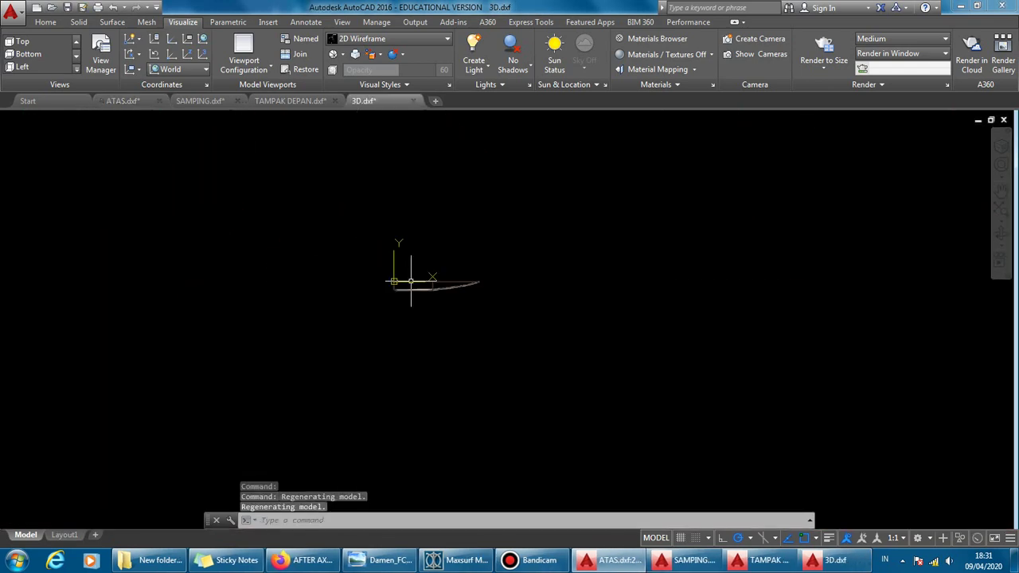
scroll(432, 283, up, 5)
scroll(432, 284, up, 3)
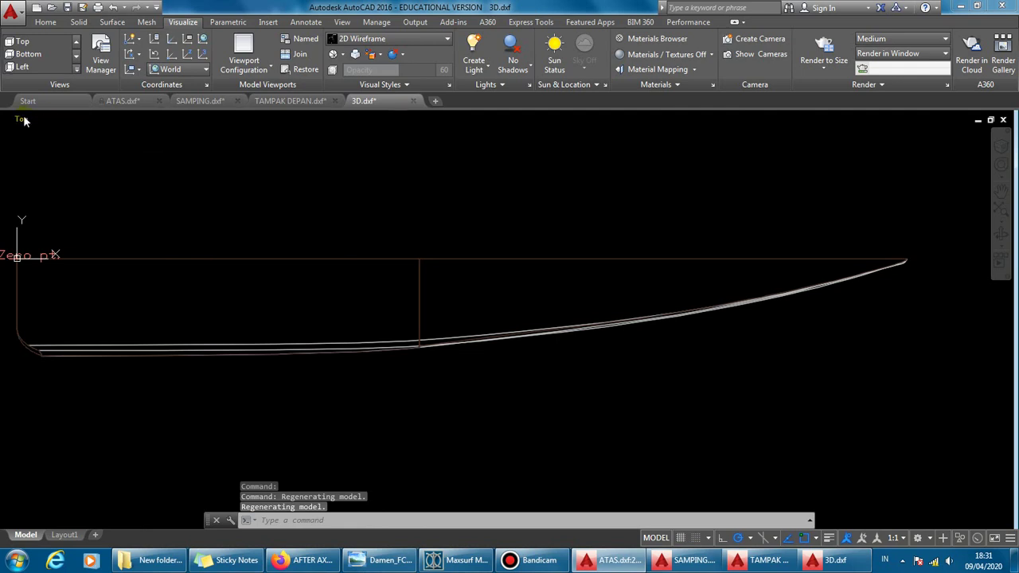
click(21, 120)
key(Escape)
scroll(271, 204, down, 2)
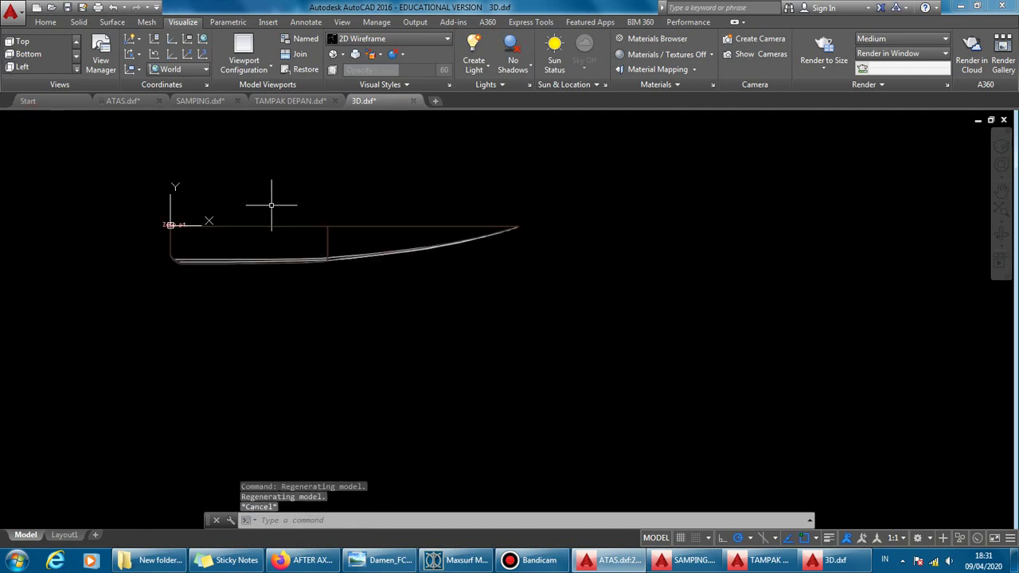
click(149, 163)
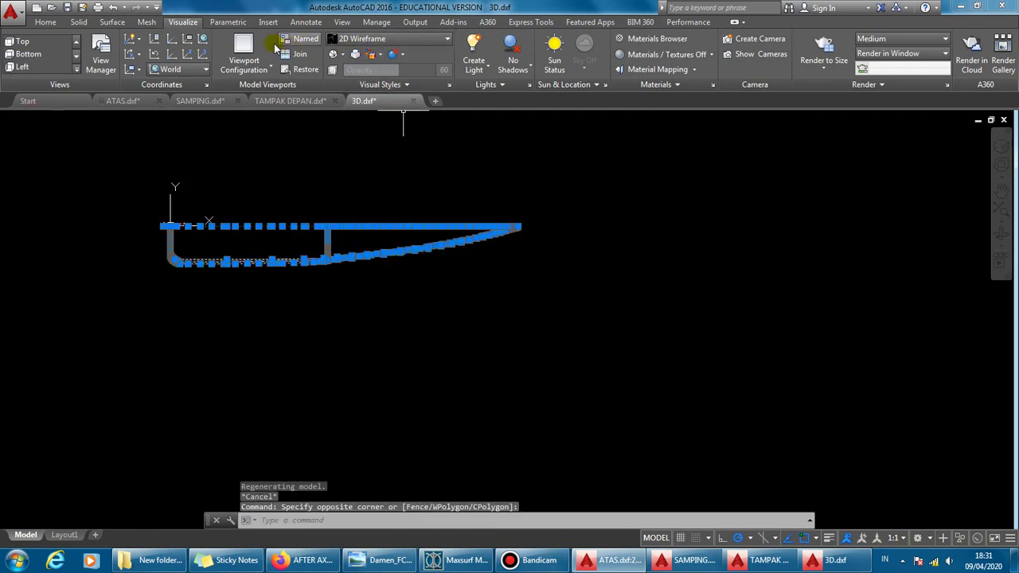
Step: Switch to the Drafting & Annotation workspace, close Design Feed, and crossing-select the whole profile
click(48, 23)
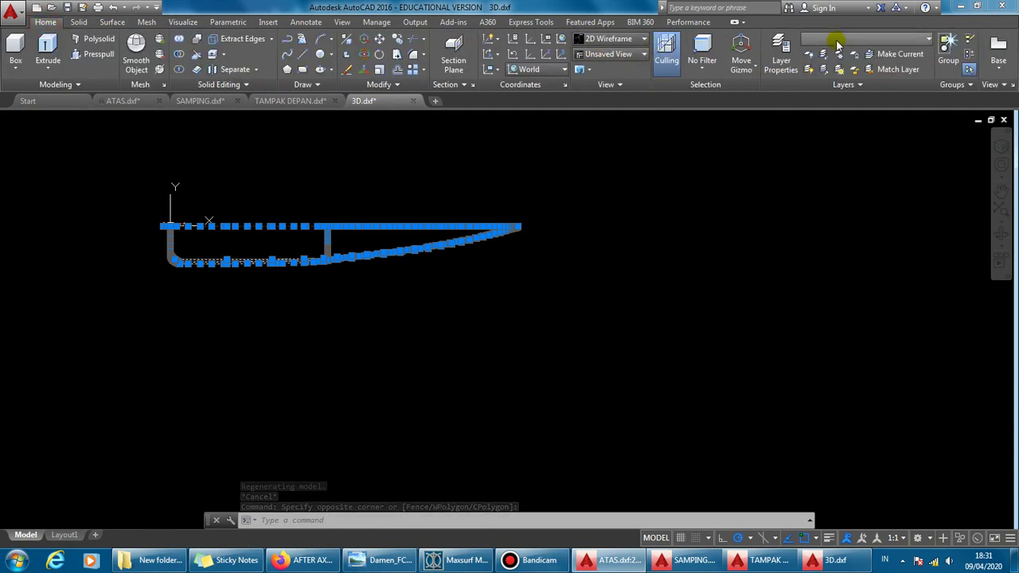
click(931, 539)
click(933, 428)
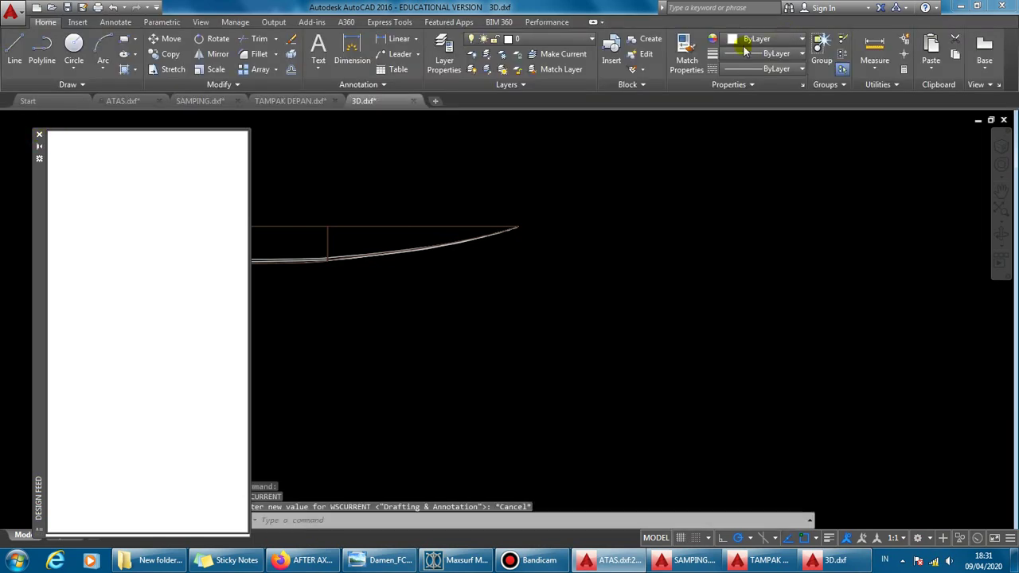
key(Escape)
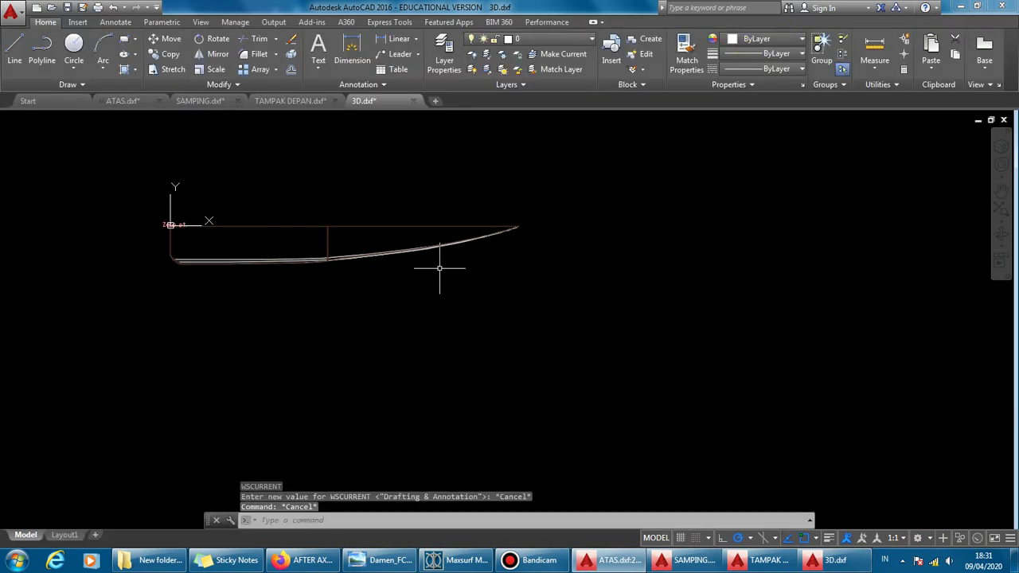
click(440, 268)
key(Escape)
key(Escape)
click(539, 344)
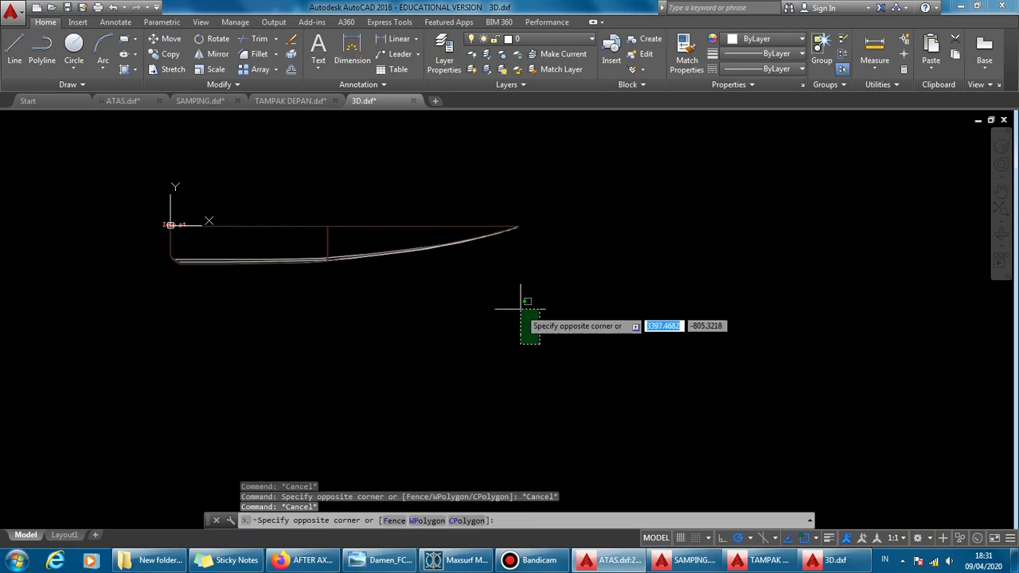
click(127, 156)
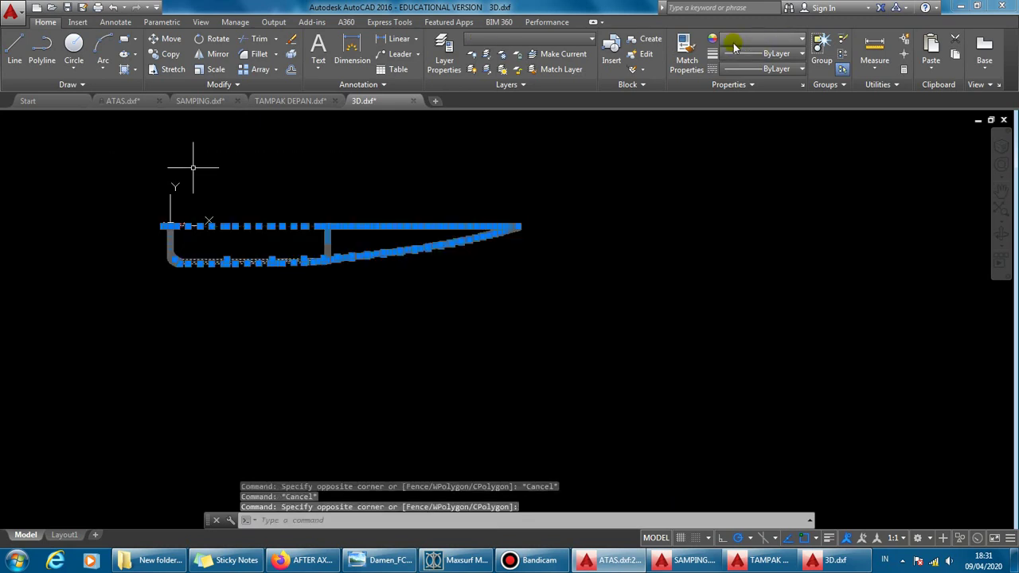
Step: Switch the hull to the SE Isometric view and orbit it to a clearer angle
key(Escape)
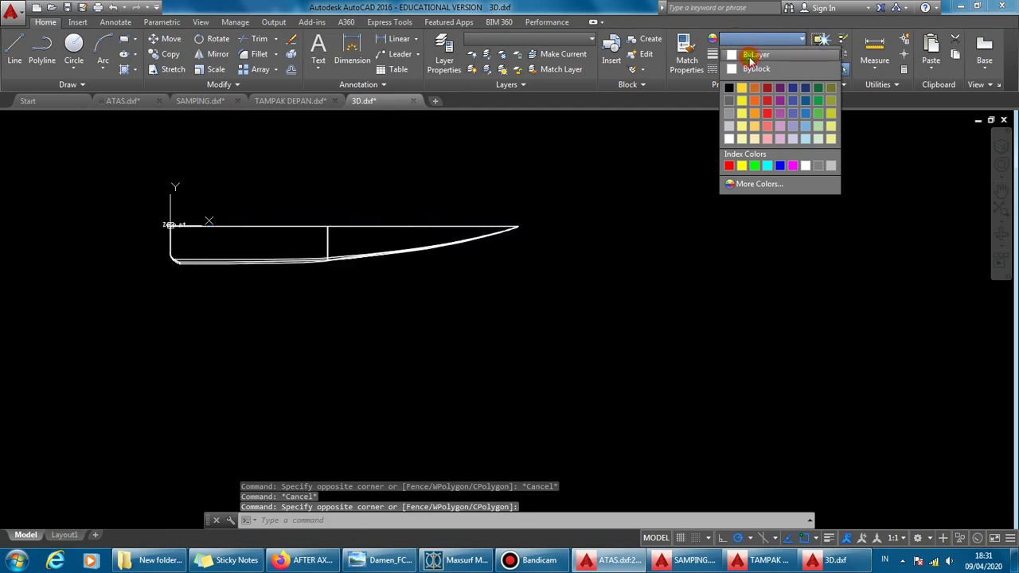
key(Escape)
scroll(456, 240, up, 2)
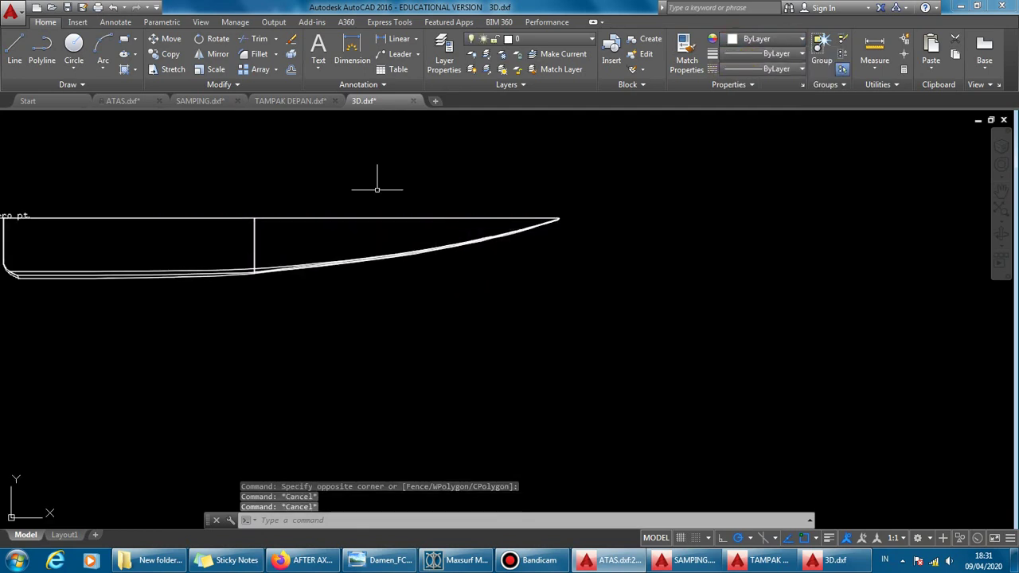
click(21, 119)
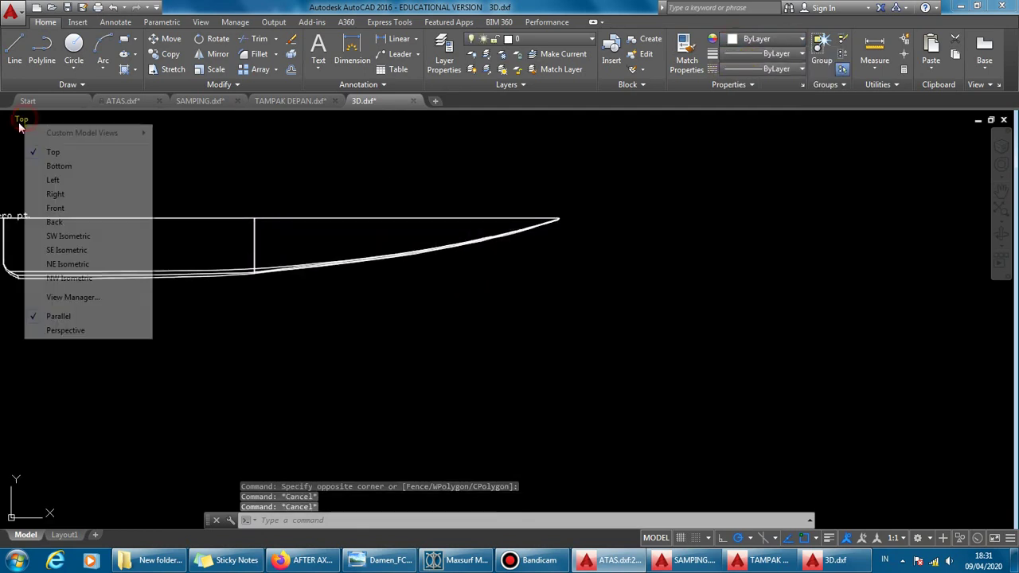
click(57, 251)
scroll(432, 294, up, 3)
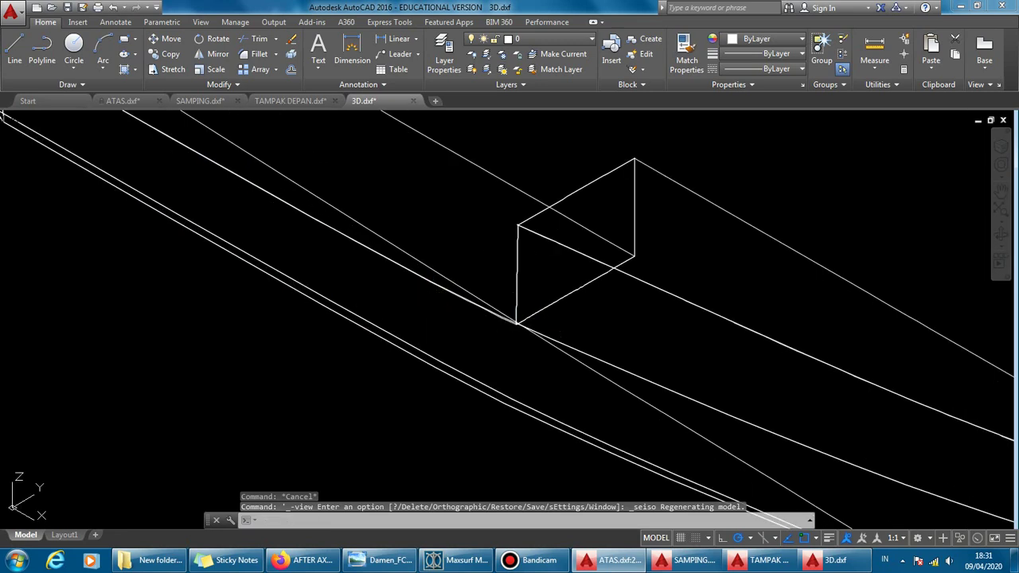
scroll(502, 307, down, 3)
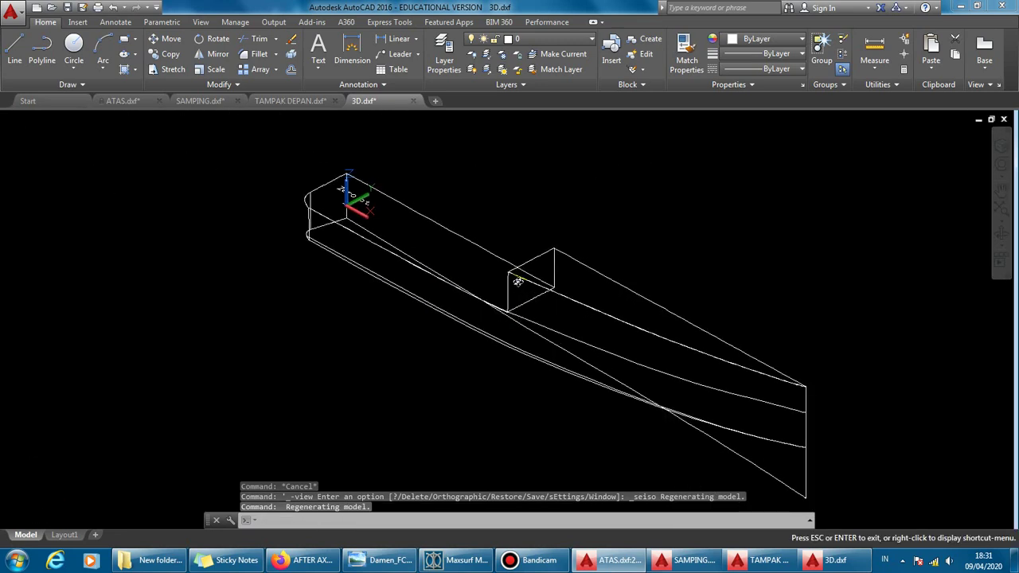
shift+middle_drag(502, 307, 518, 278)
scroll(632, 321, up, 3)
mouse_move(633, 321)
shift+middle_down()
mouse_move(530, 307)
mouse_move(484, 332)
mouse_move(503, 314)
mouse_move(356, 283)
shift+middle_up()
scroll(557, 217, down, 3)
scroll(503, 314, up, 3)
scroll(503, 315, up, 2)
click(340, 239)
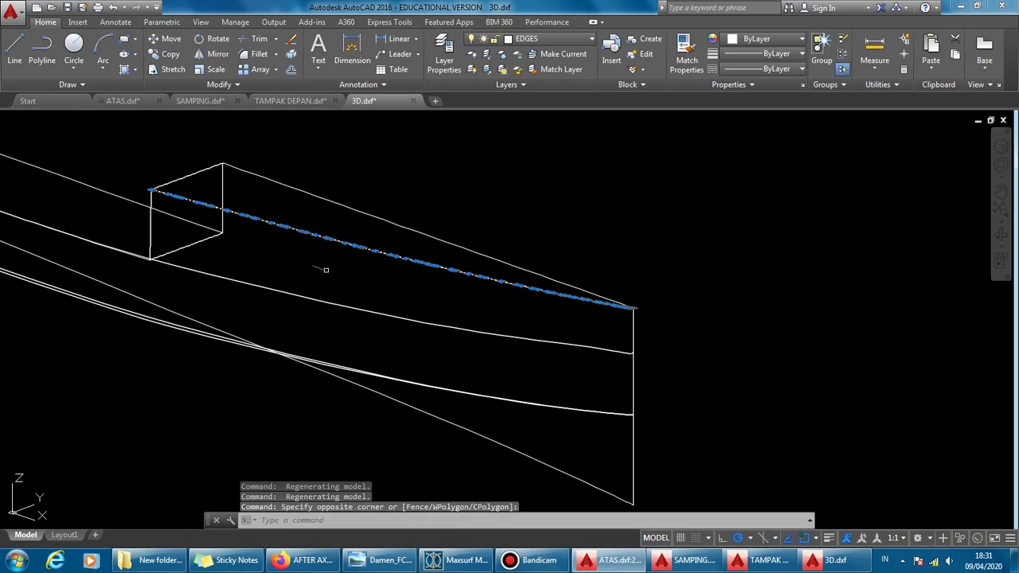
key(Escape)
key(Escape)
shift+middle_drag(313, 295, 351, 257)
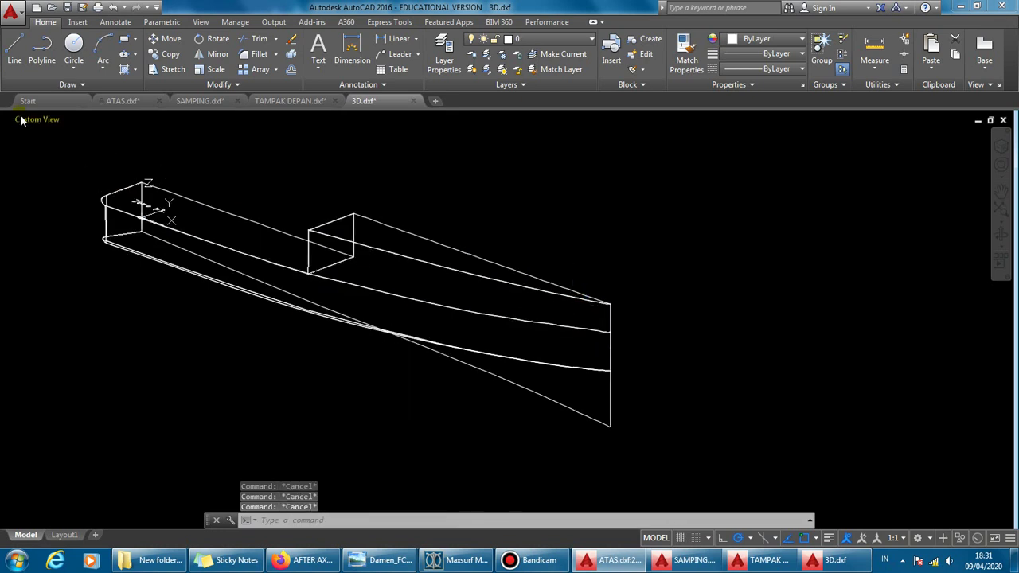
Step: Apply the Realistic visual style to the 3D.dxf hull model
click(80, 119)
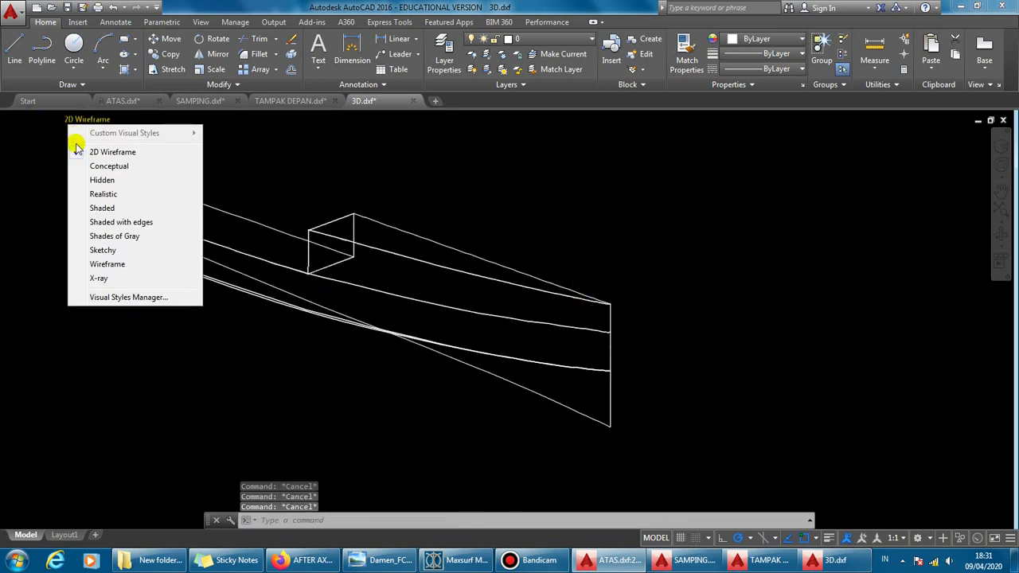
click(94, 193)
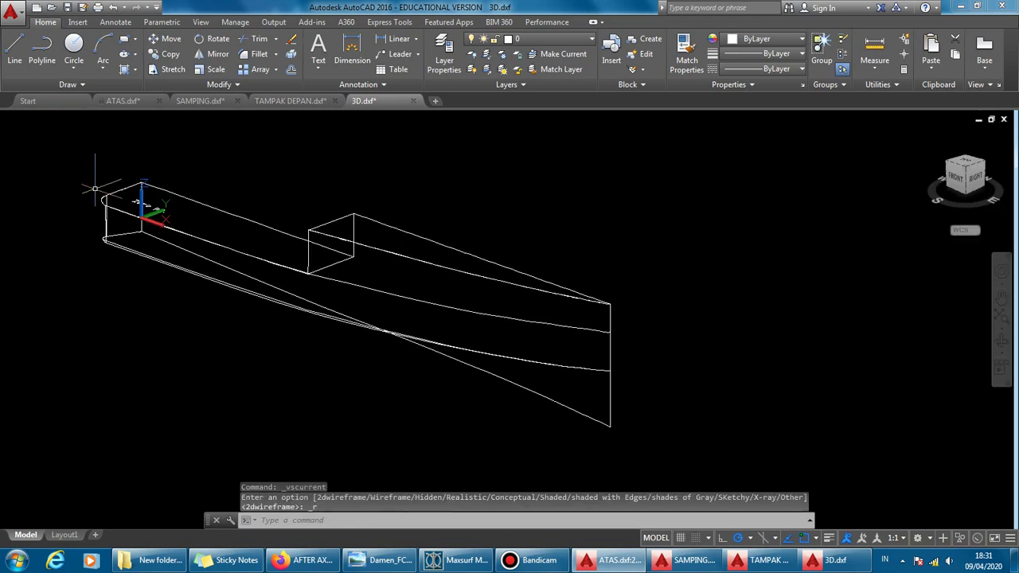
scroll(111, 159, up, 2)
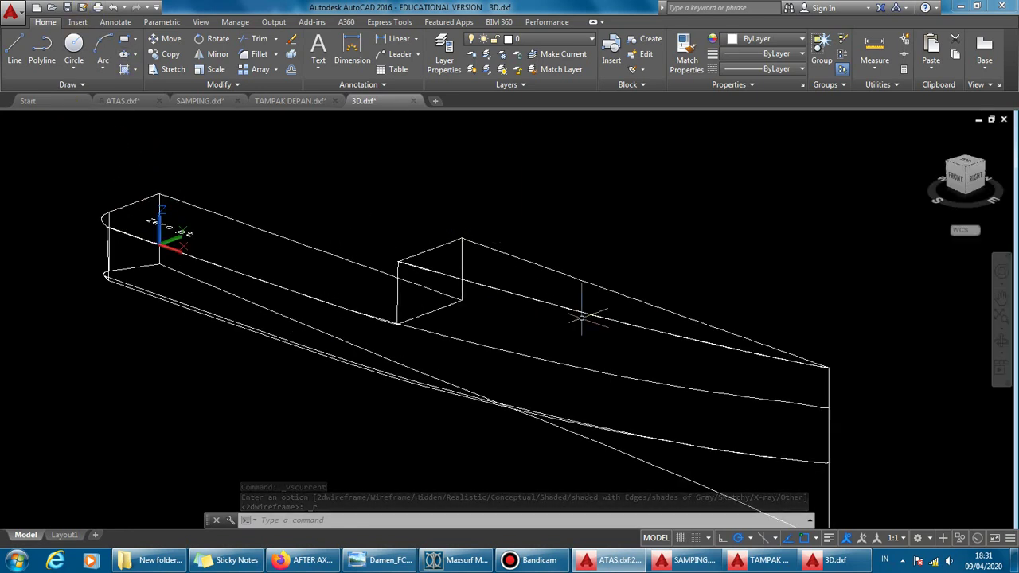
scroll(564, 302, up, 3)
scroll(523, 278, up, 2)
scroll(517, 276, down, 4)
Step: Orbit the hull to a side view after a first pick of the upper side edge
key(Escape)
key(Escape)
scroll(516, 276, down, 3)
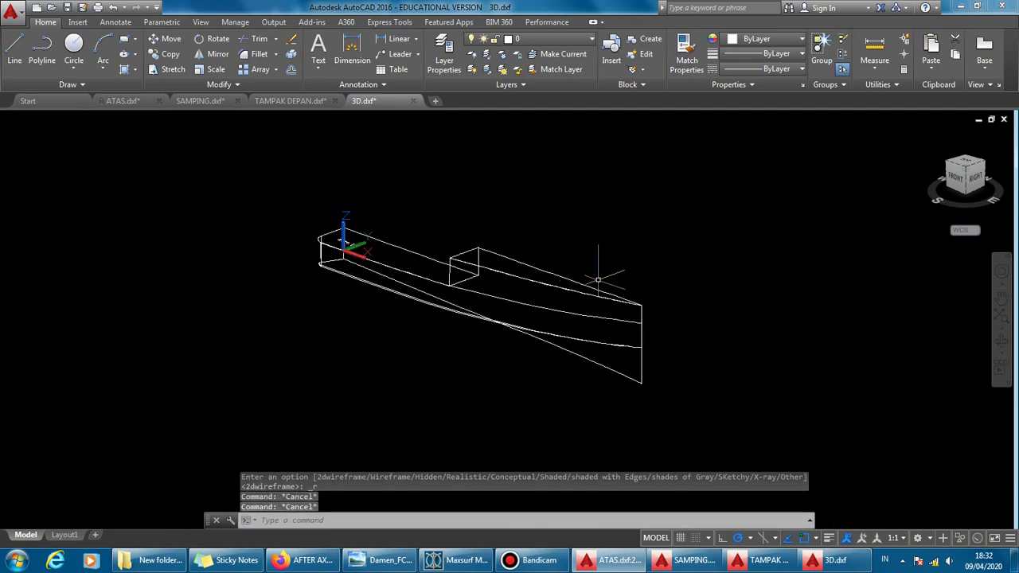
shift+middle_drag(596, 273, 659, 294)
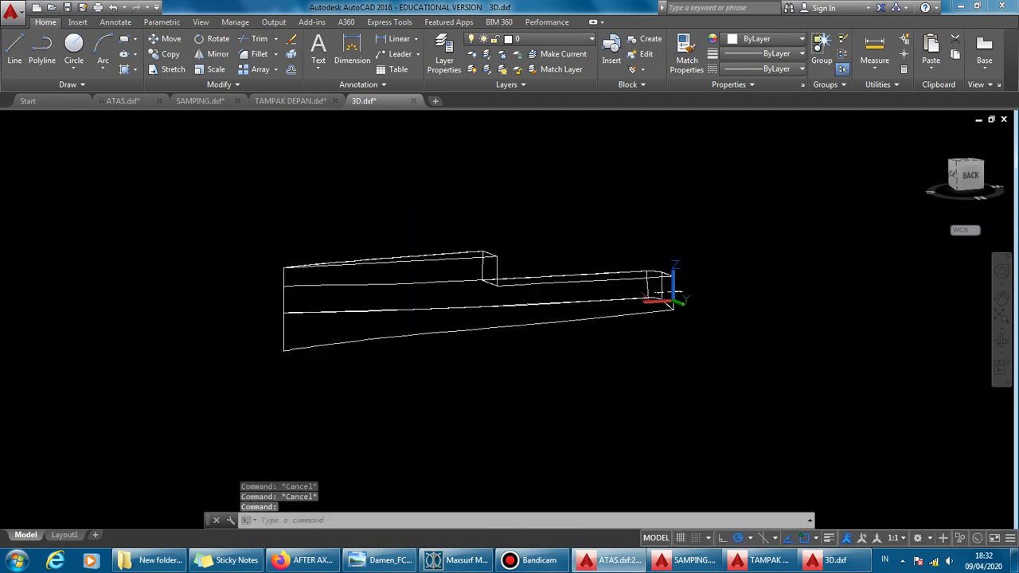
scroll(406, 287, up, 2)
click(384, 283)
scroll(364, 291, up, 3)
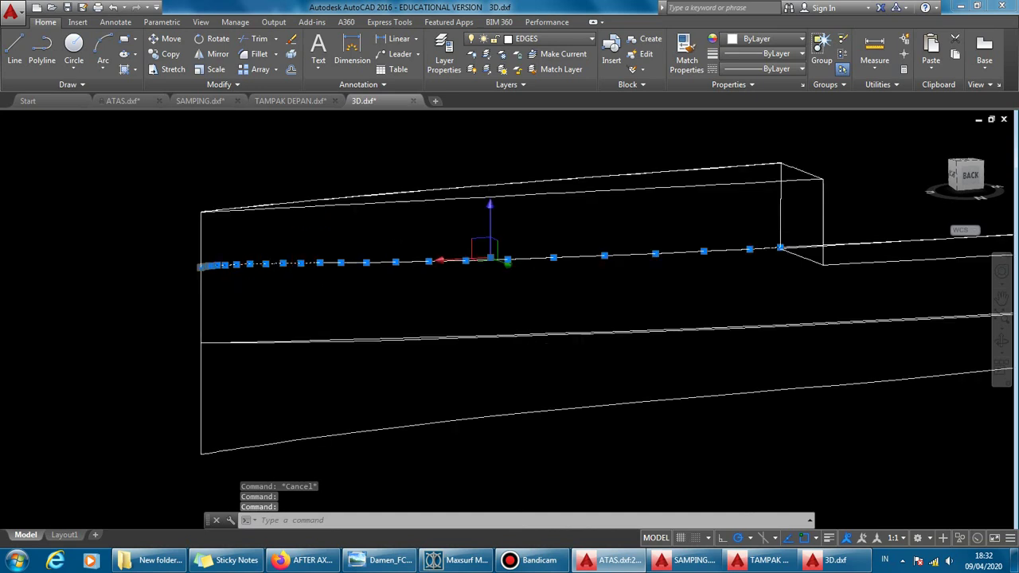
scroll(307, 318, up, 2)
mouse_move(307, 318)
shift+middle_down()
mouse_move(446, 330)
mouse_move(470, 289)
shift+middle_up()
scroll(533, 296, down, 3)
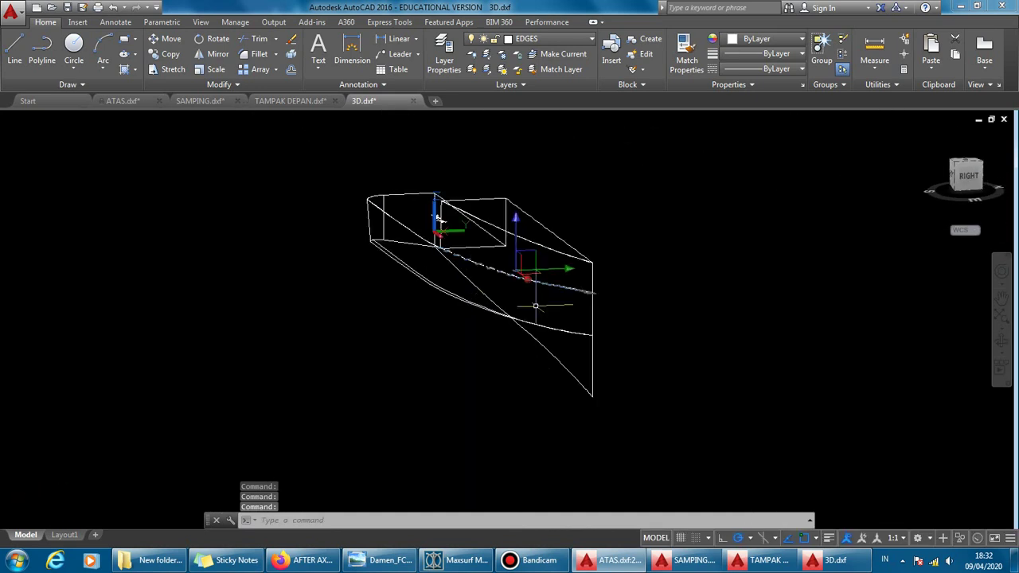
scroll(598, 351, up, 3)
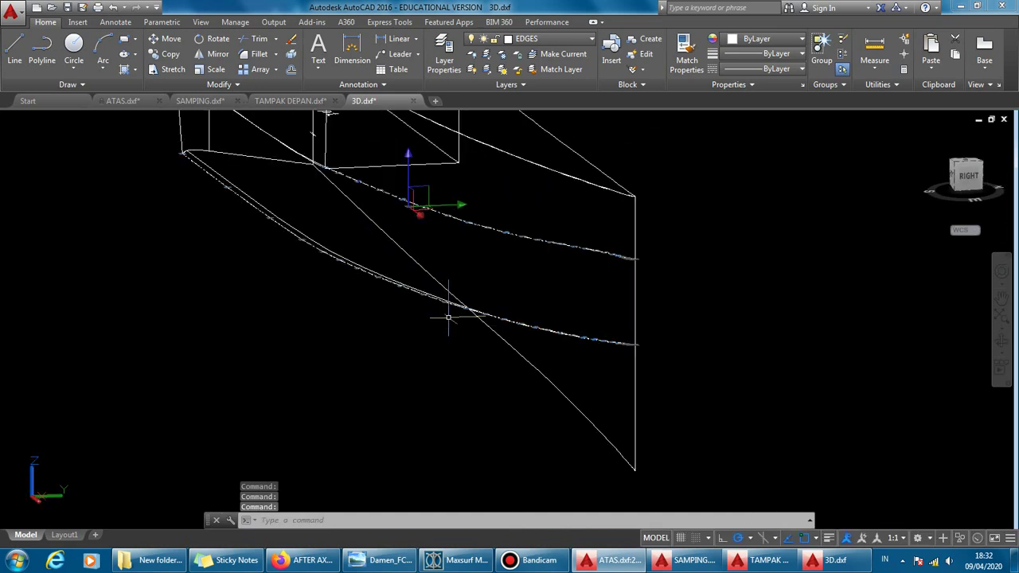
Step: Select the side panel's lower curve, upper curve and aft vertical edge
key(Escape)
key(Escape)
click(318, 242)
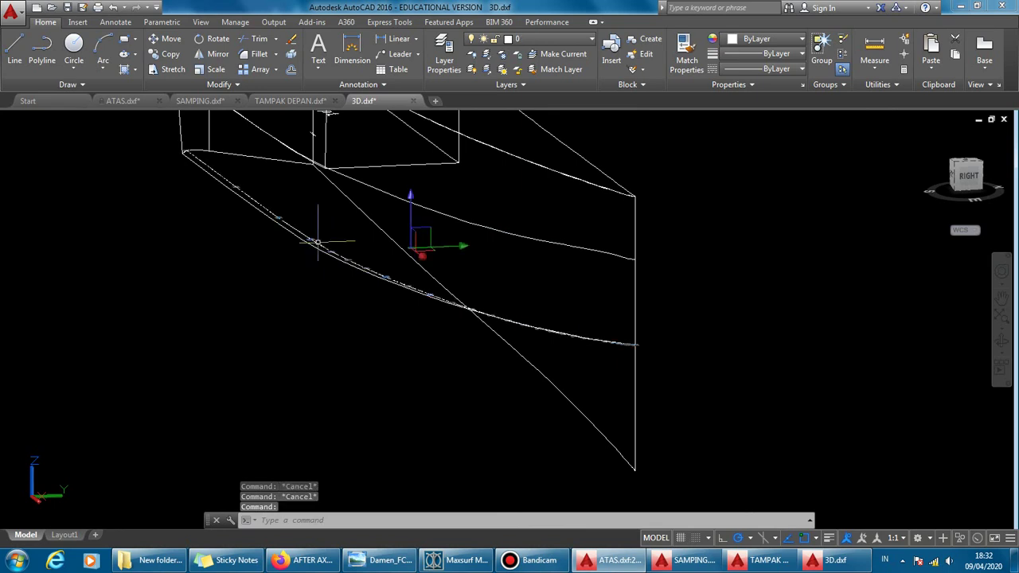
click(430, 206)
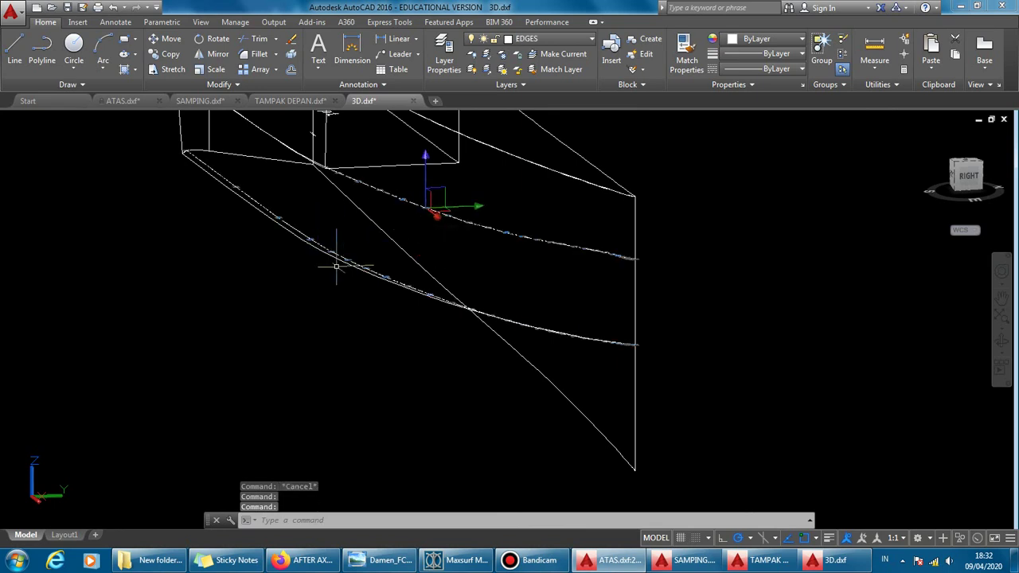
click(636, 283)
scroll(466, 308, down, 2)
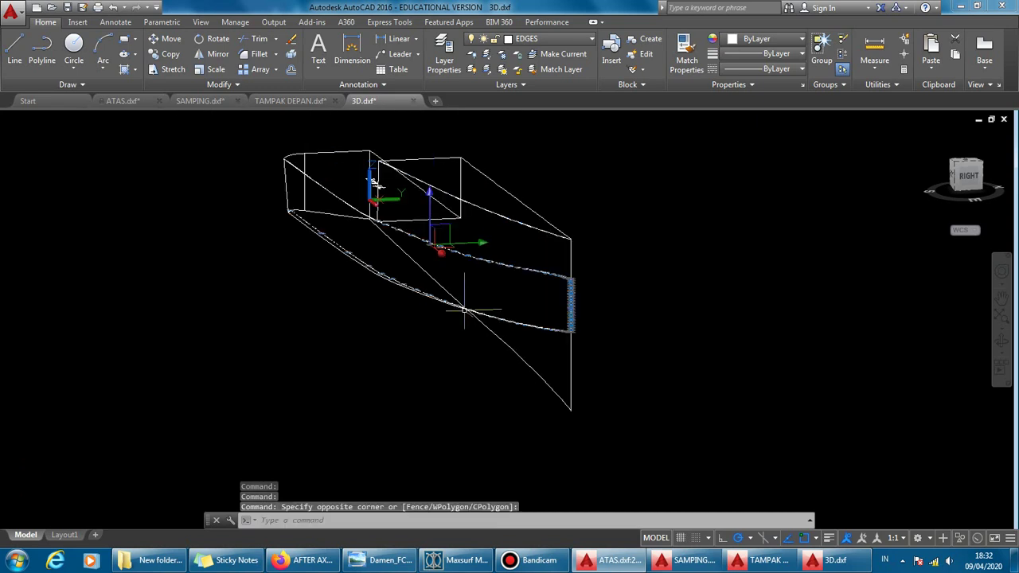
text(CO)
Step: Place the copy of the hull edges to the right of the hull
key(Return)
click(596, 284)
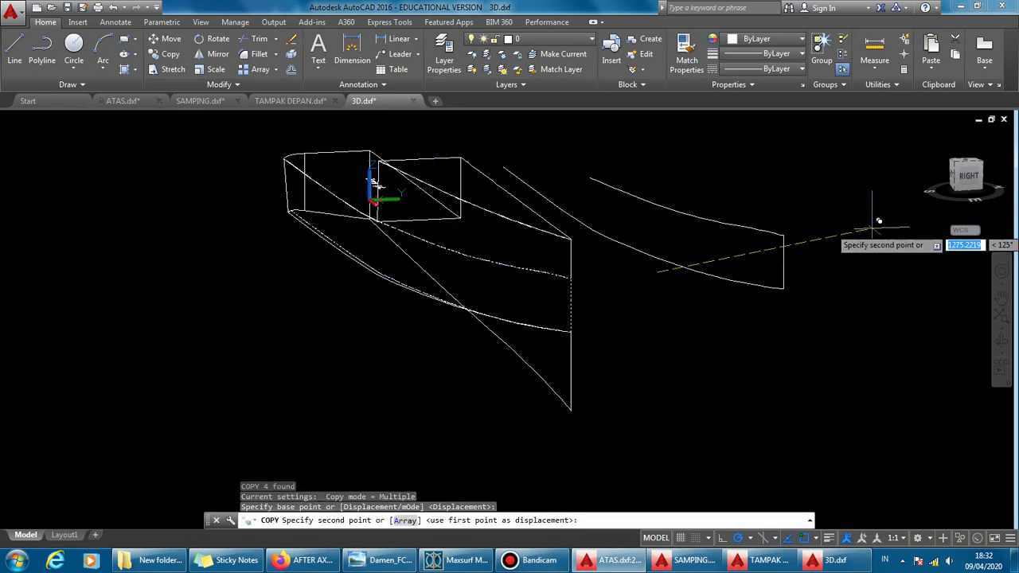
scroll(833, 256, down, 1)
click(824, 270)
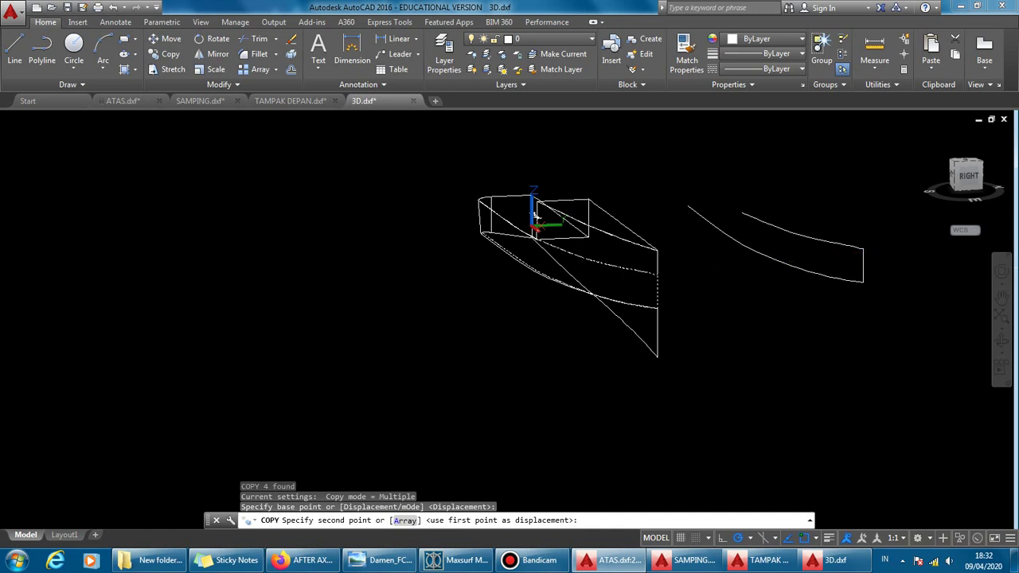
key(Escape)
Step: Draw a short line across the copy's narrow end to close it
text(l)
key(Return)
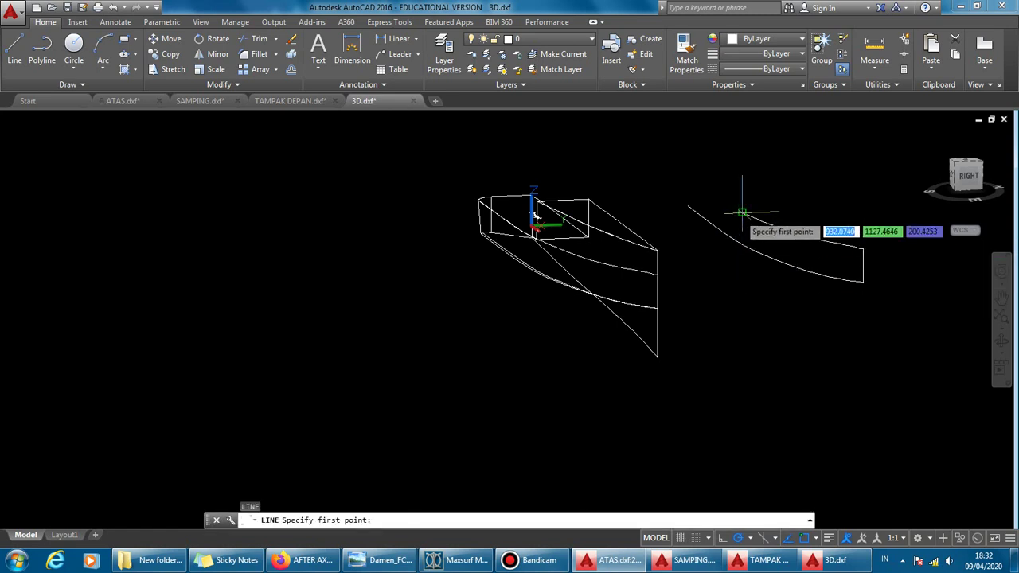
click(742, 215)
key(Escape)
scroll(742, 239, up, 1)
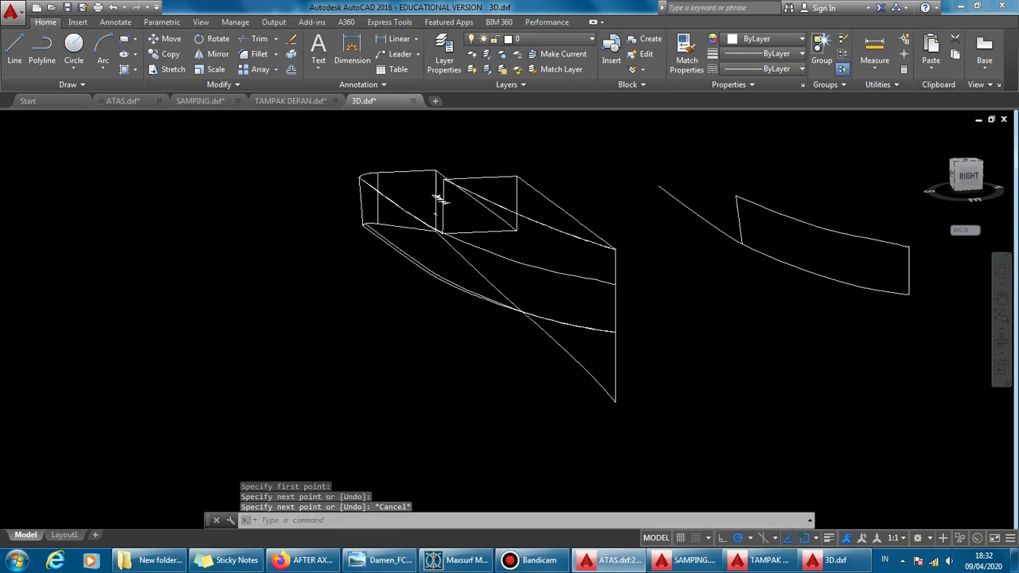
key(Escape)
key(Escape)
key(Escape)
Step: Start a trim on the copy's end edges, then cancel it and clear the selection
text(tr)
key(Return)
click(734, 213)
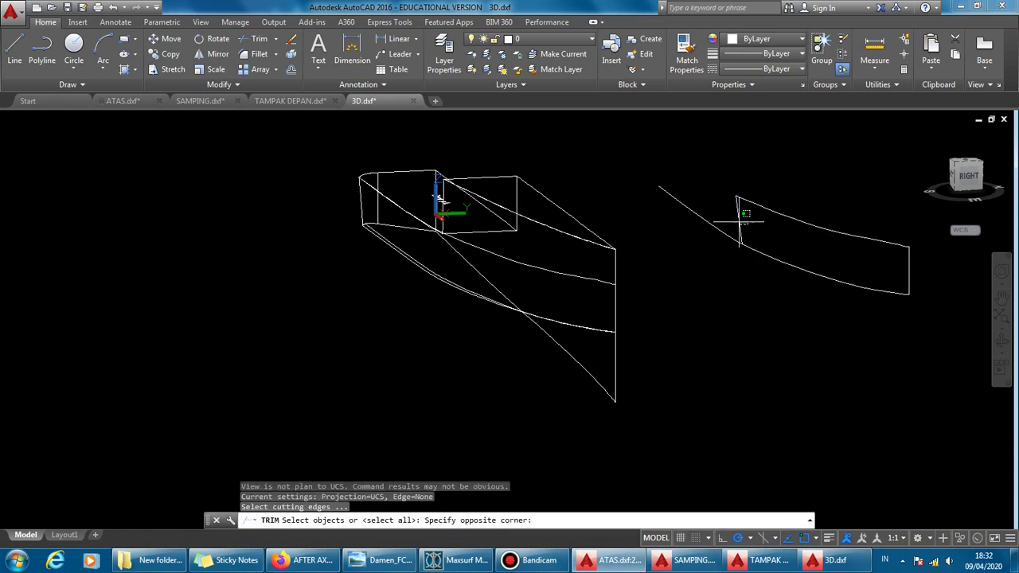
click(723, 218)
key(Return)
click(713, 236)
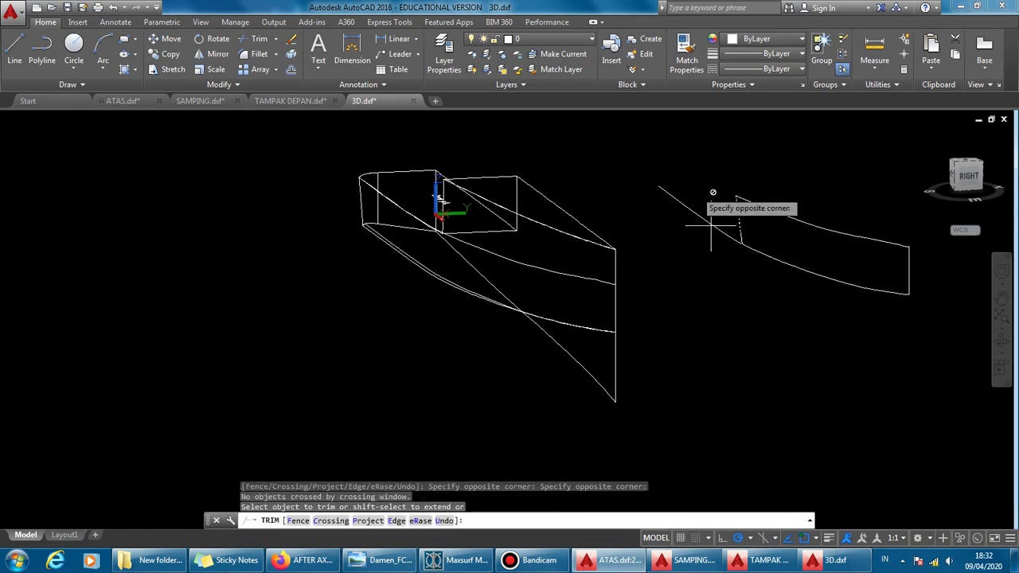
key(Escape)
click(719, 223)
key(Escape)
key(Escape)
key(Escape)
scroll(726, 245, up, 2)
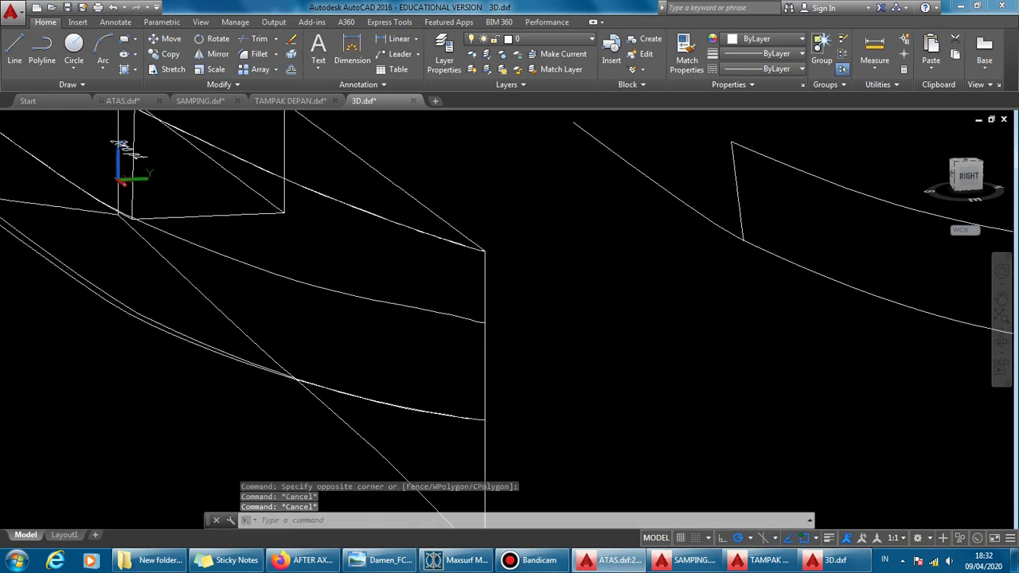
scroll(755, 226, up, 2)
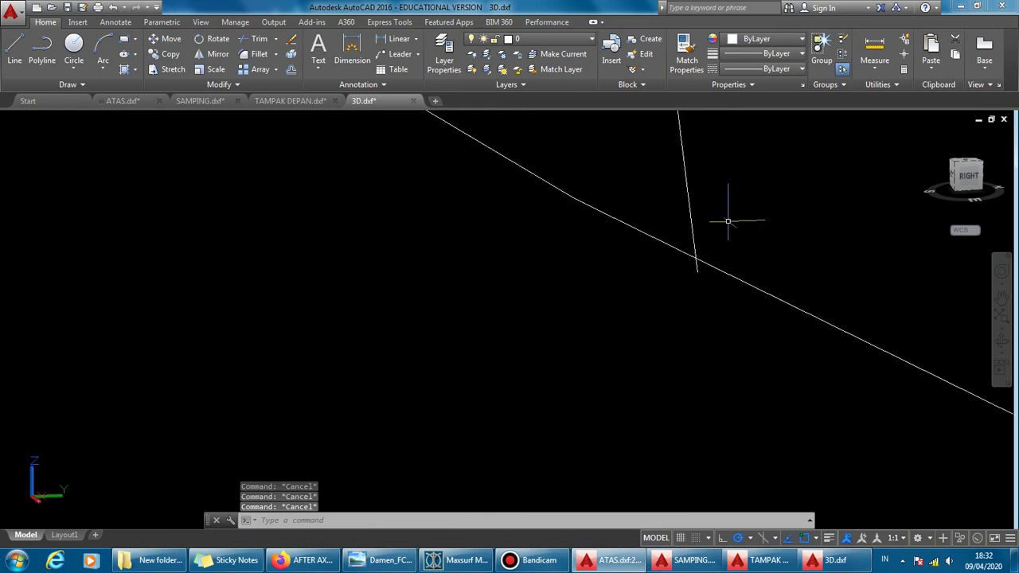
click(727, 215)
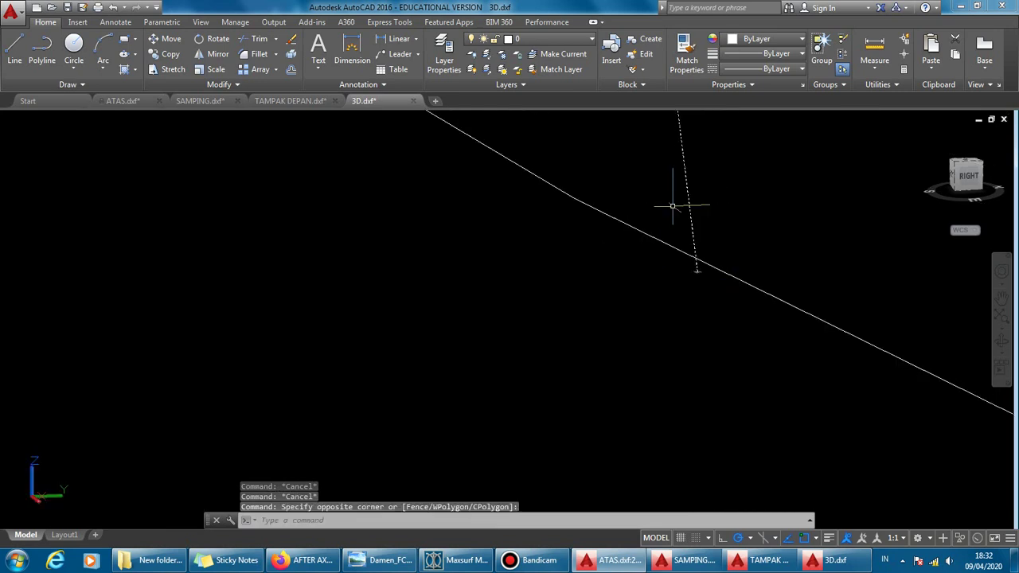
click(727, 325)
click(727, 324)
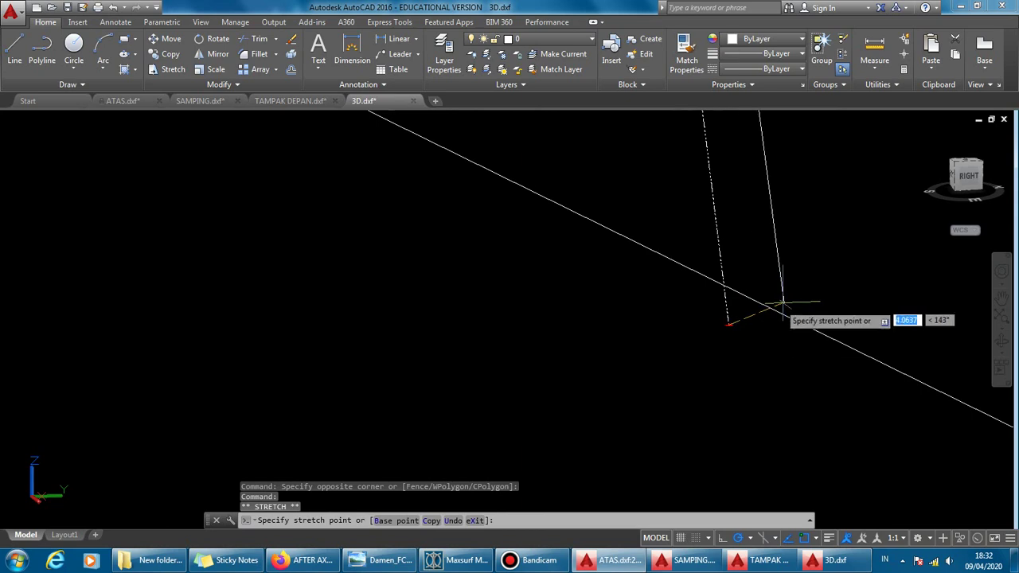
key(F8)
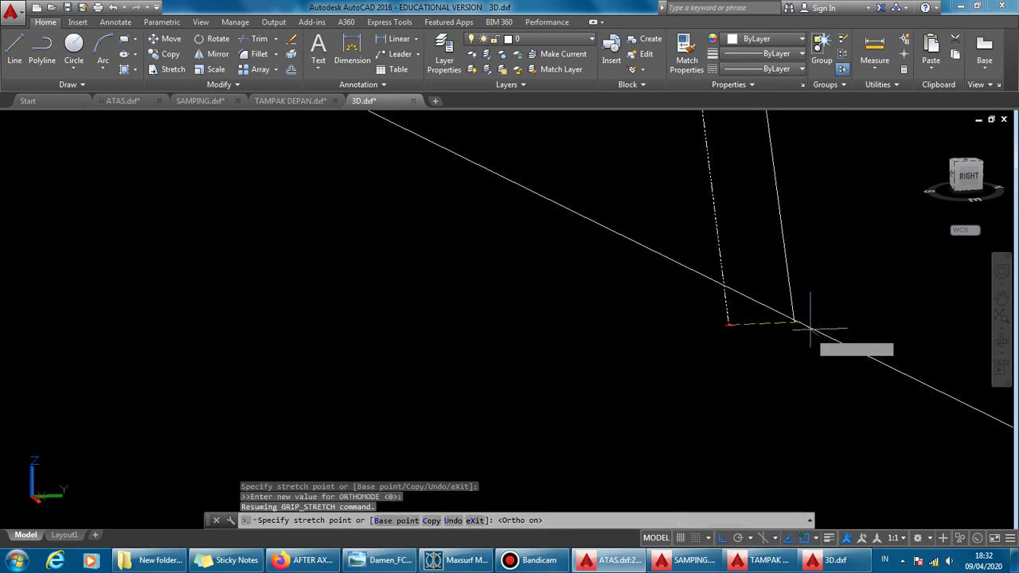
key(Escape)
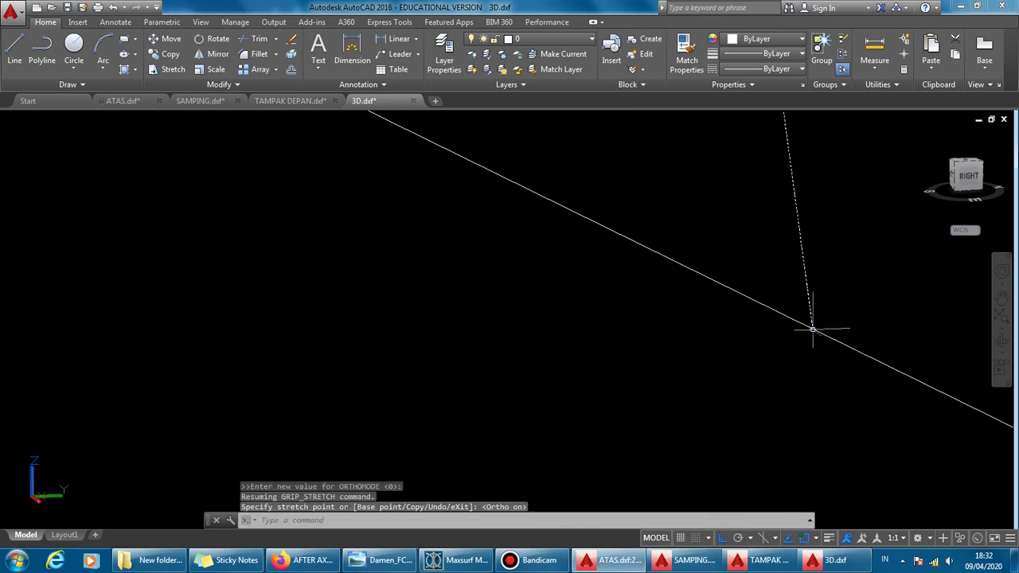
middle_drag(810, 325, 451, 368)
scroll(452, 368, down, 2)
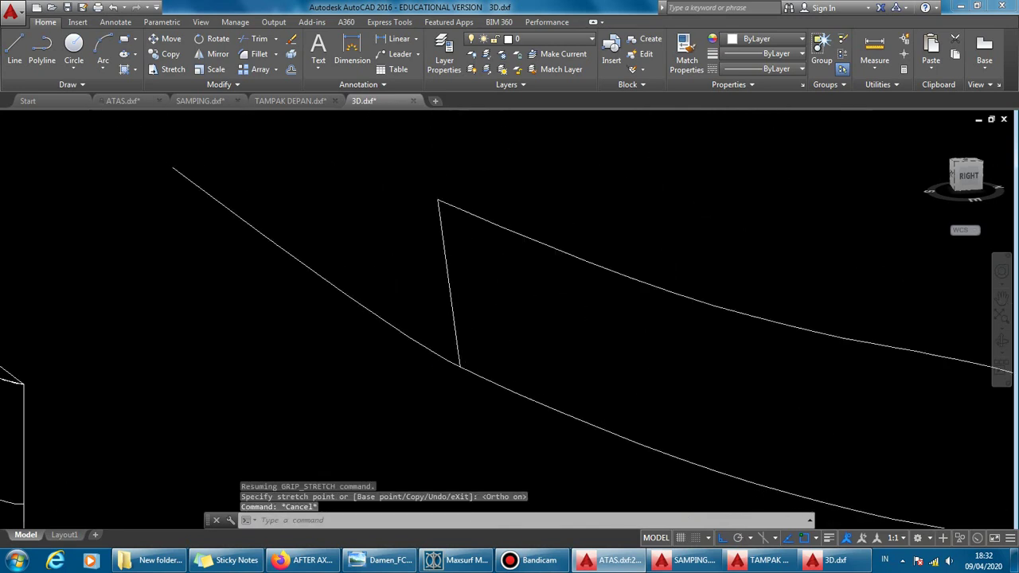
scroll(455, 373, down, 2)
middle_drag(436, 382, 498, 355)
scroll(498, 354, up, 5)
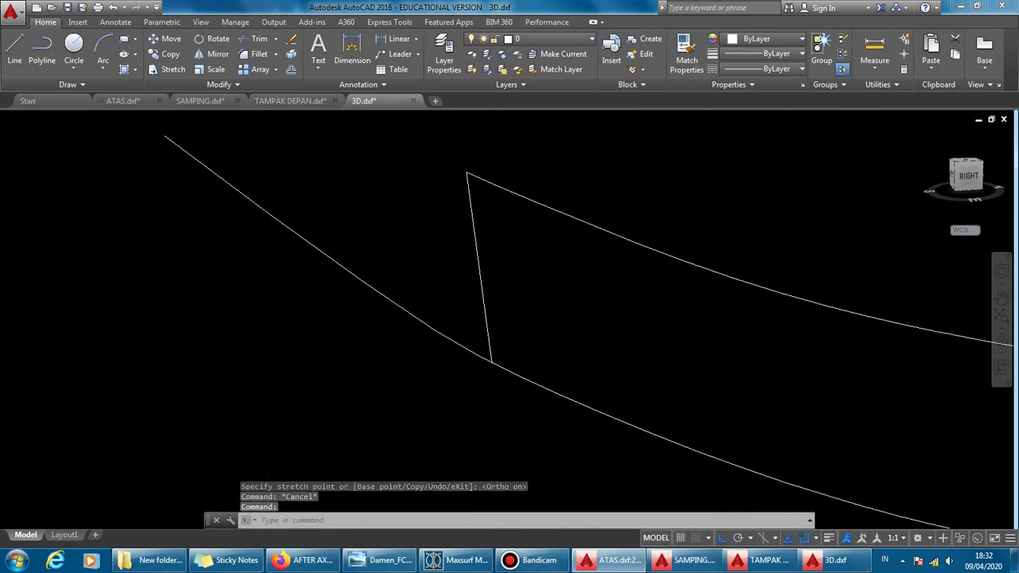
scroll(510, 342, down, 5)
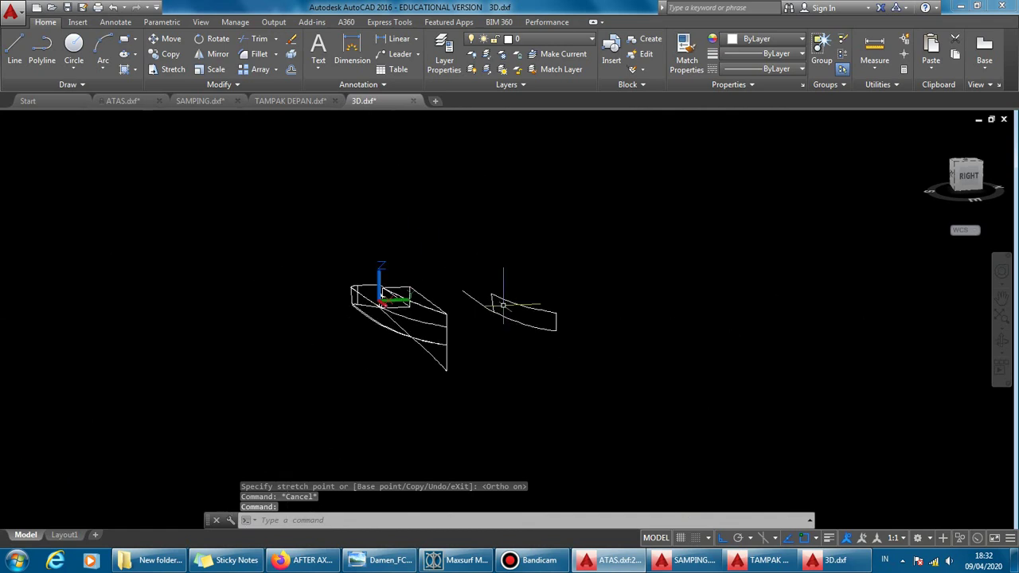
key(Escape)
scroll(542, 340, up, 2)
scroll(485, 326, up, 2)
scroll(436, 314, up, 3)
scroll(387, 253, up, 2)
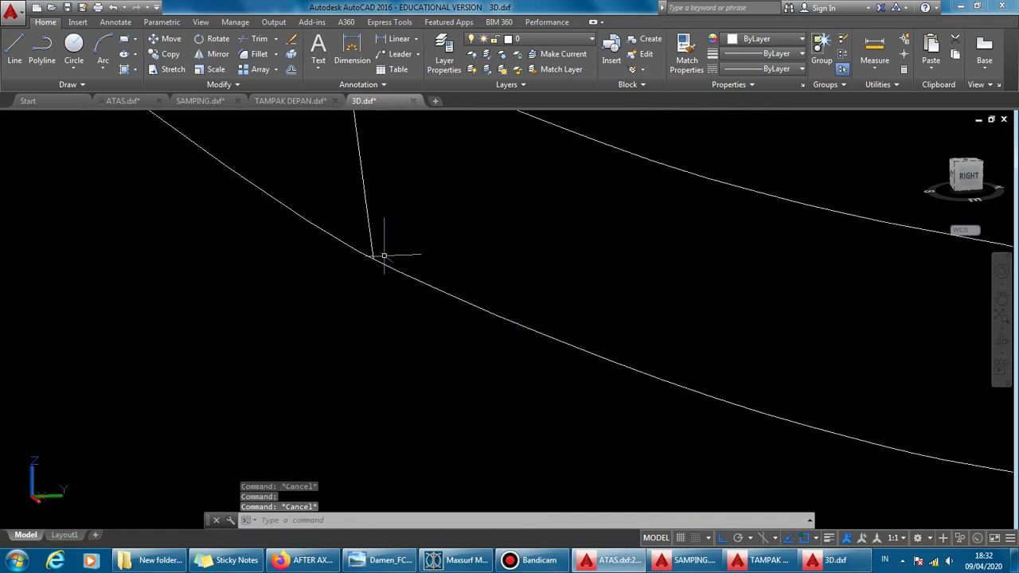
scroll(387, 254, up, 2)
scroll(387, 254, up, 2)
scroll(386, 255, up, 2)
scroll(337, 232, down, 2)
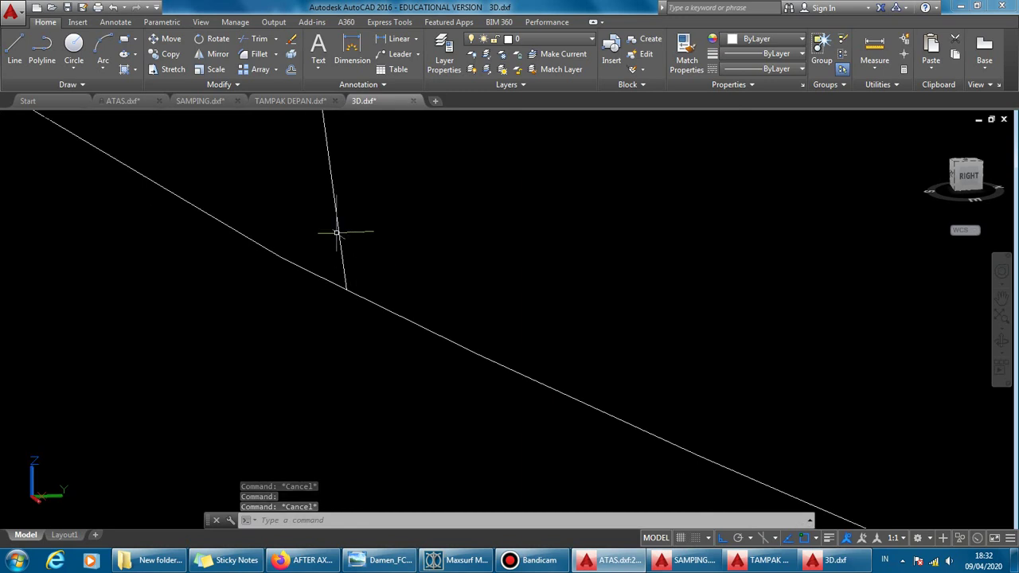
mouse_move(966, 175)
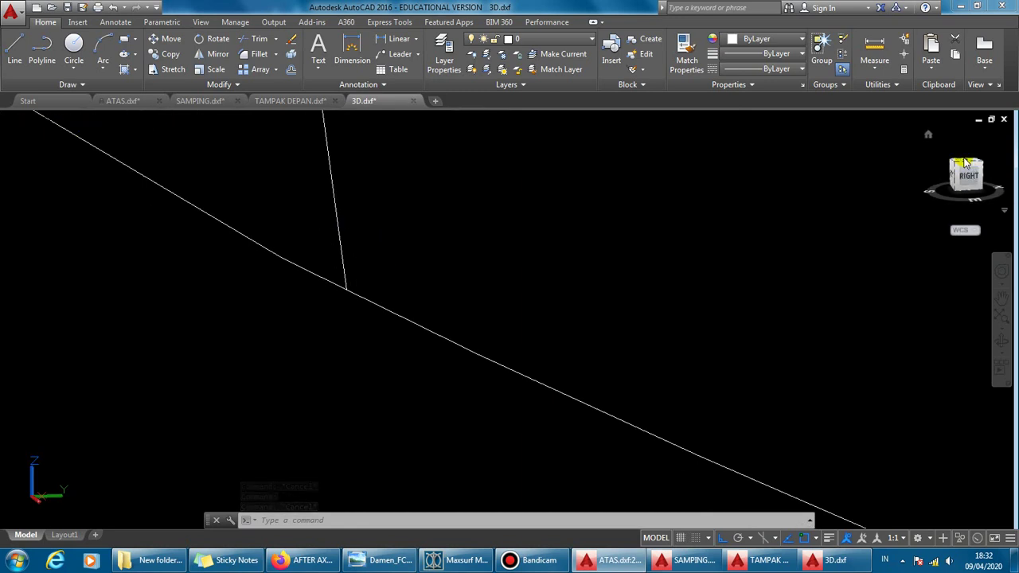
Step: From the left view, draw a short line across the copied panel's upper end
click(964, 162)
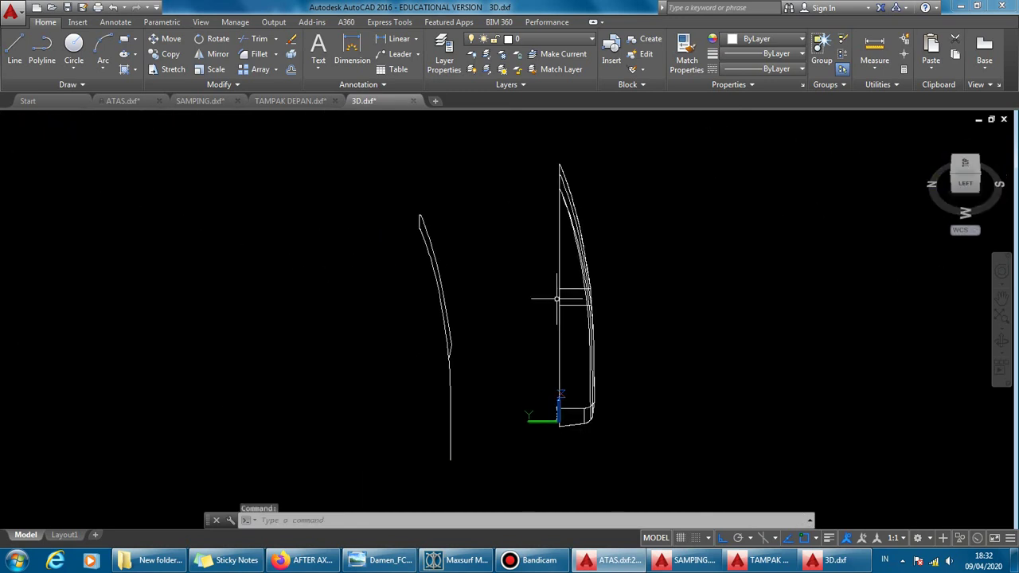
scroll(510, 326, up, 2)
scroll(391, 381, up, 2)
scroll(391, 381, up, 2)
scroll(371, 387, up, 2)
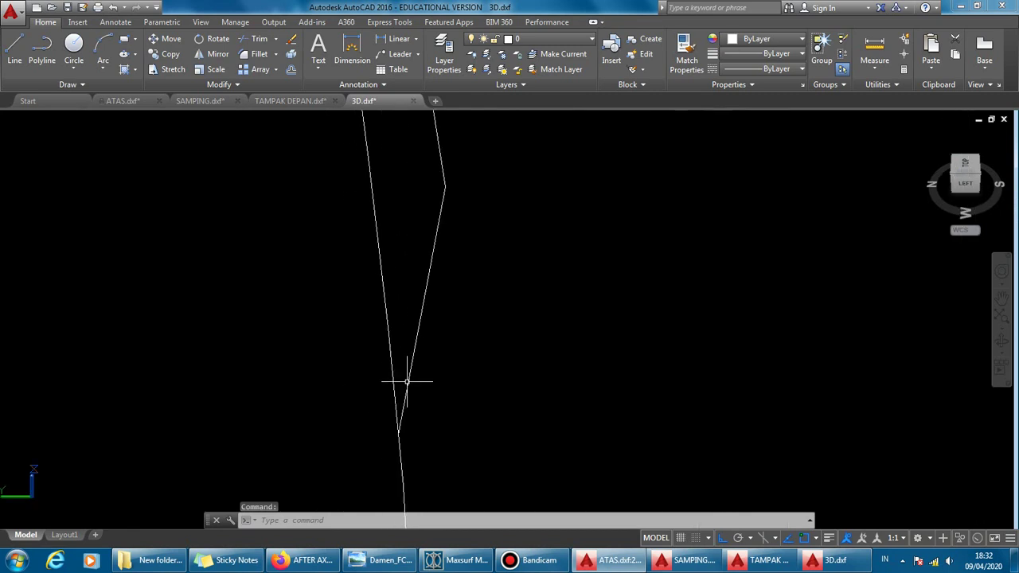
click(409, 376)
text(l)
key(Return)
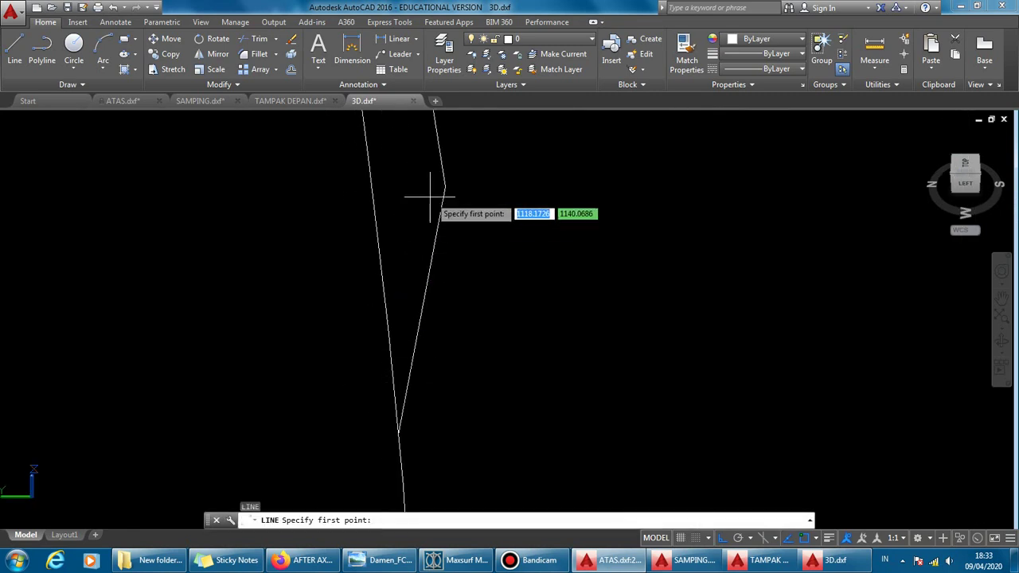
click(445, 186)
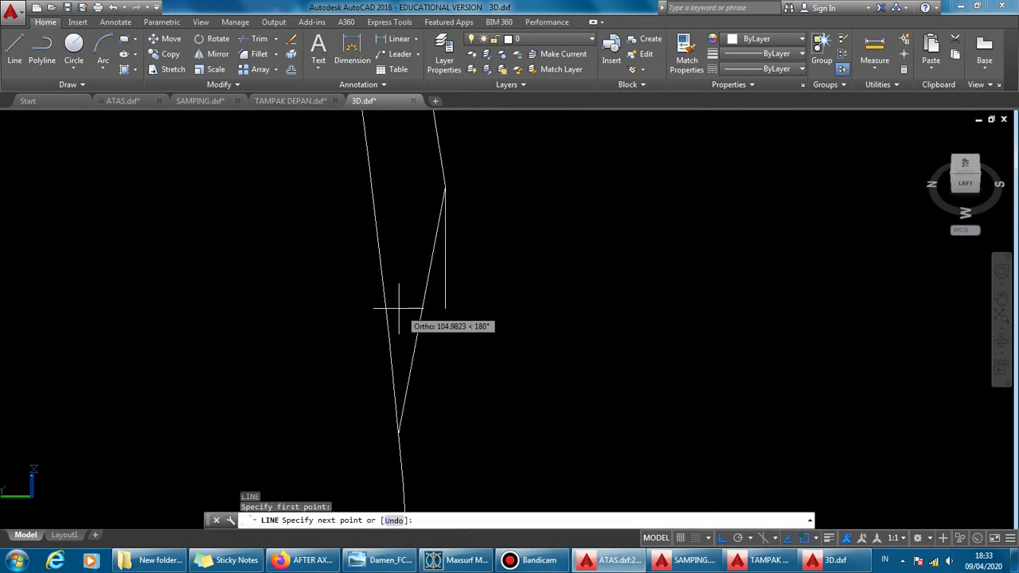
click(370, 182)
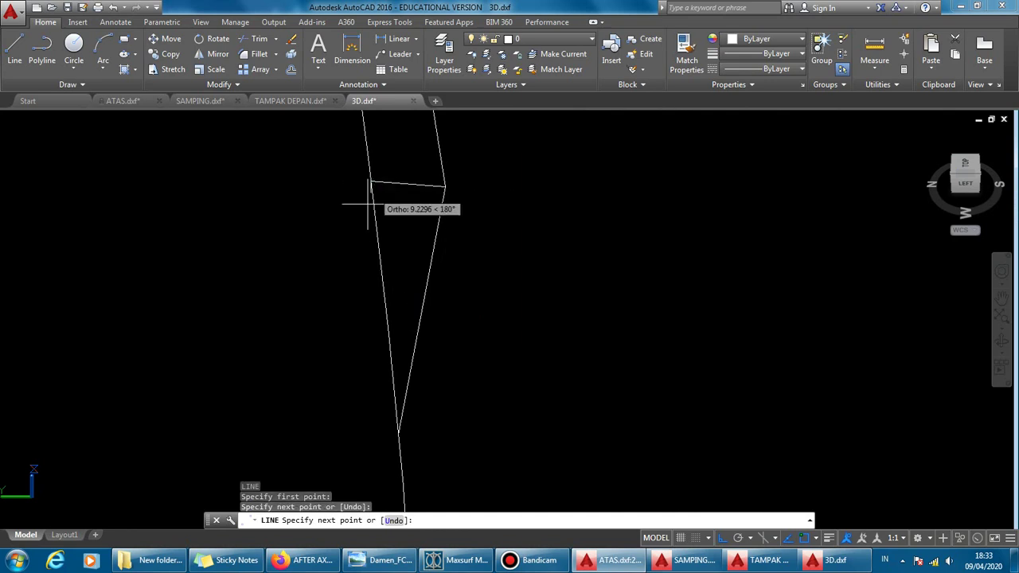
key(Escape)
Step: Erase the diagonal line at the panel end and return to the top view
shift+middle_drag(413, 255, 432, 228)
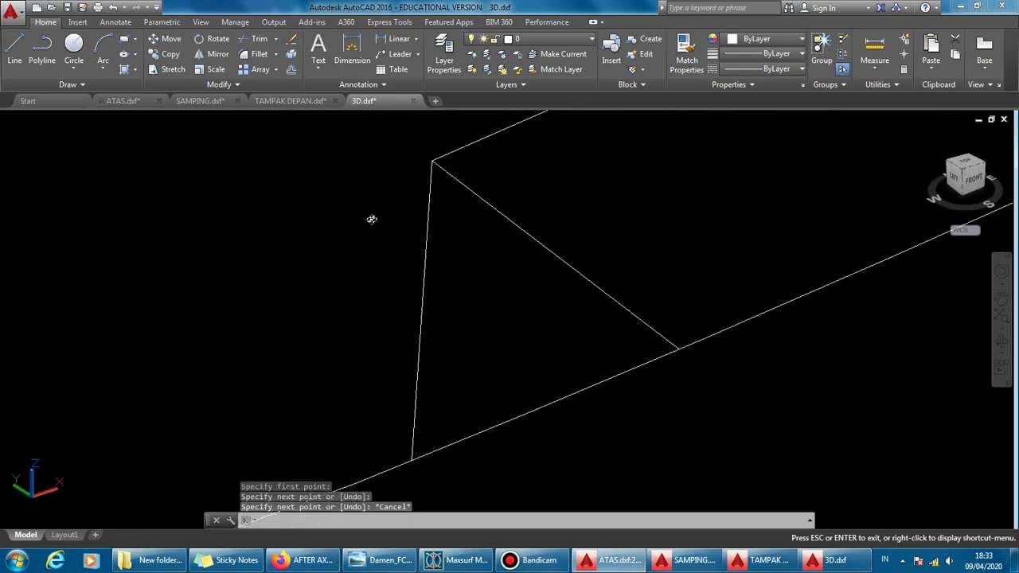
mouse_move(490, 267)
shift+middle_down()
mouse_move(374, 300)
mouse_move(471, 308)
shift+middle_up()
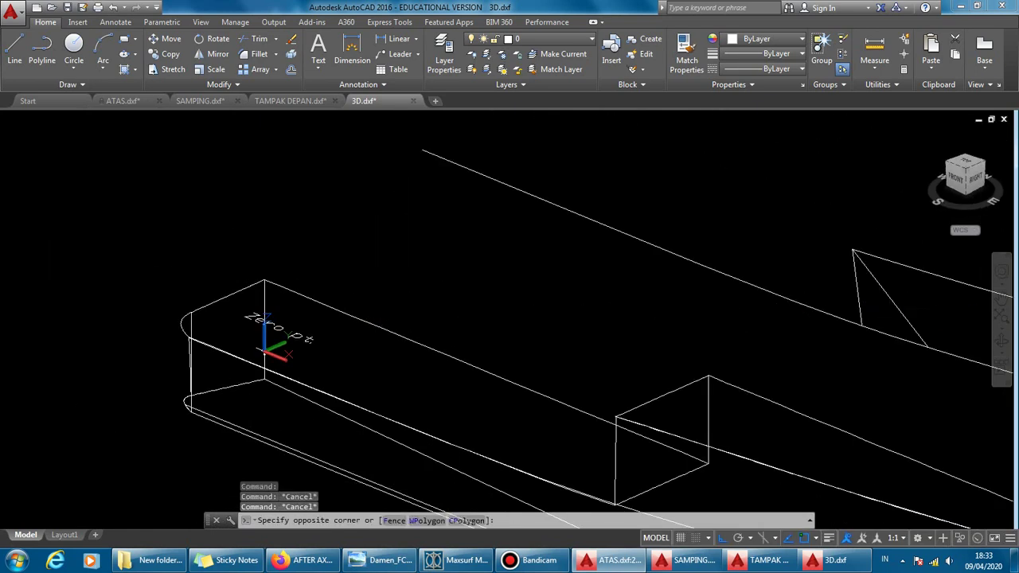
click(871, 287)
text(e)
key(Return)
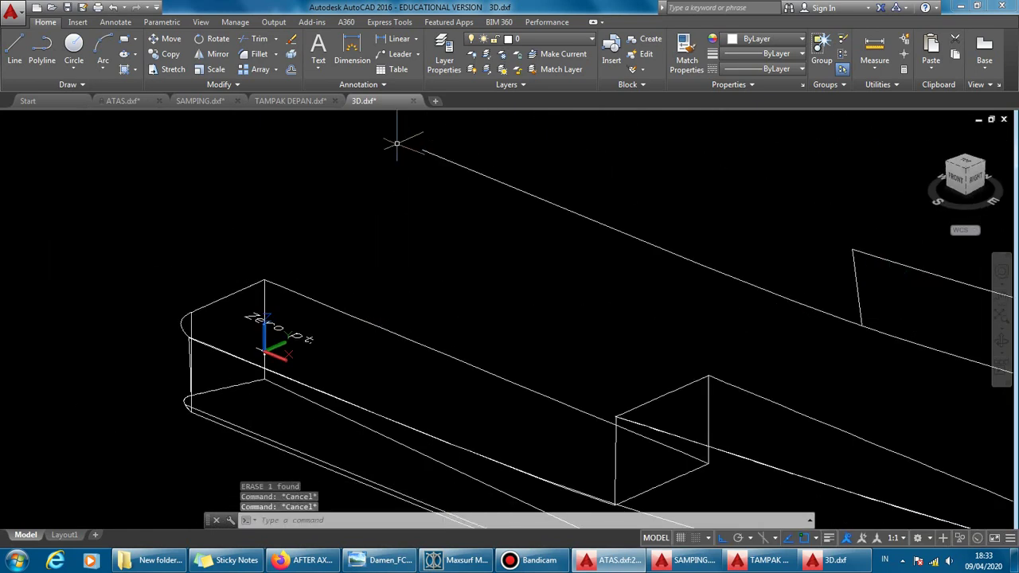
mouse_move(981, 169)
click(963, 165)
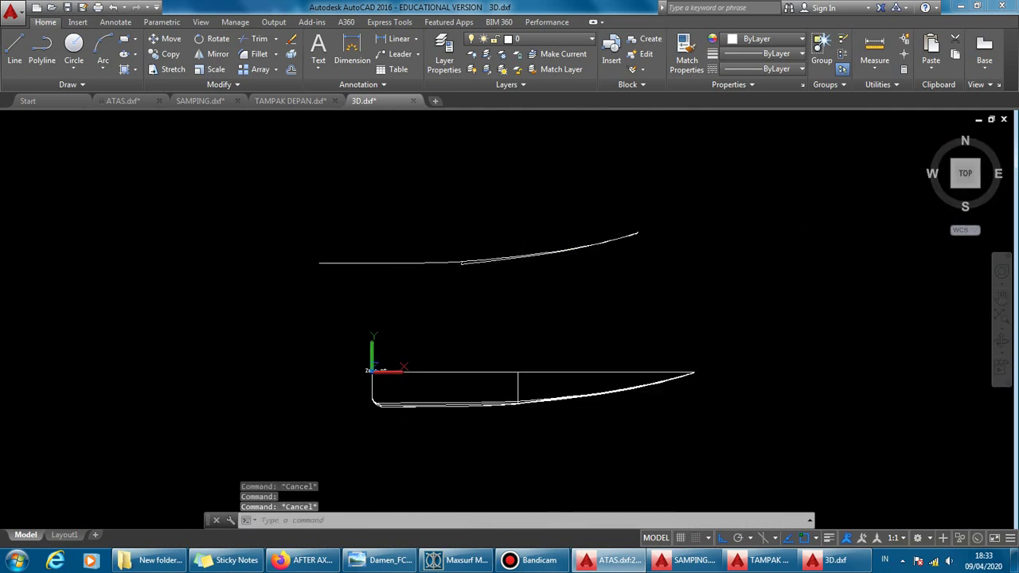
Step: Trim the overhanging edge at the panel end using the end line, then view isometrically
text(Tr)
scroll(514, 267, up, 3)
key(Return)
scroll(341, 257, up, 3)
scroll(278, 257, up, 2)
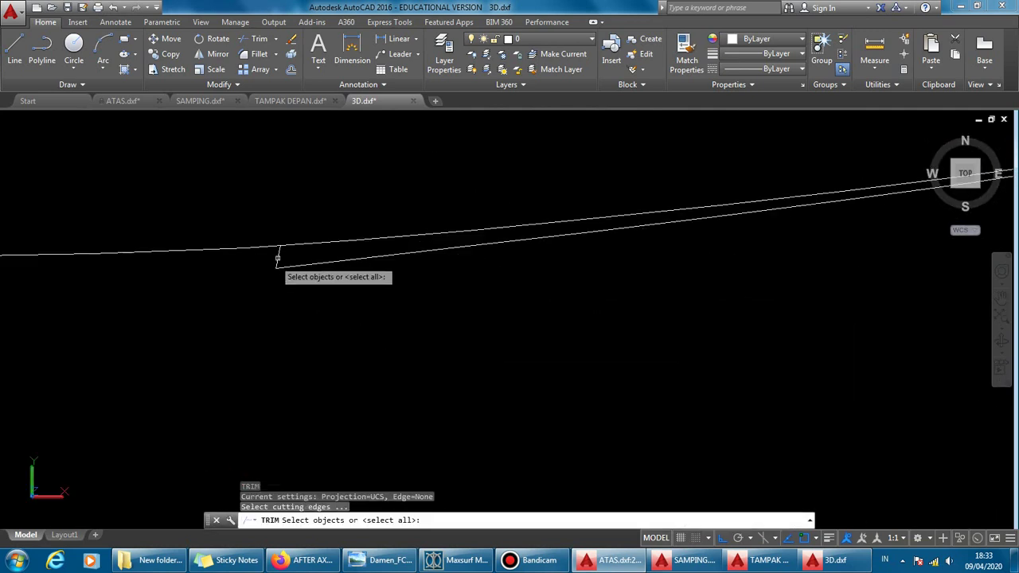
click(279, 256)
key(Return)
click(232, 255)
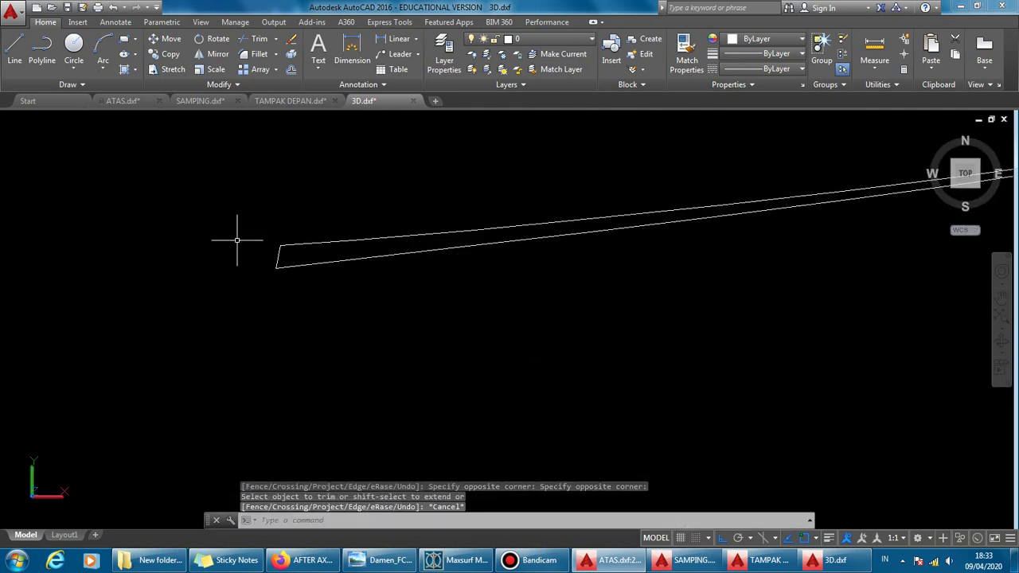
scroll(236, 236, down, 1)
key(Escape)
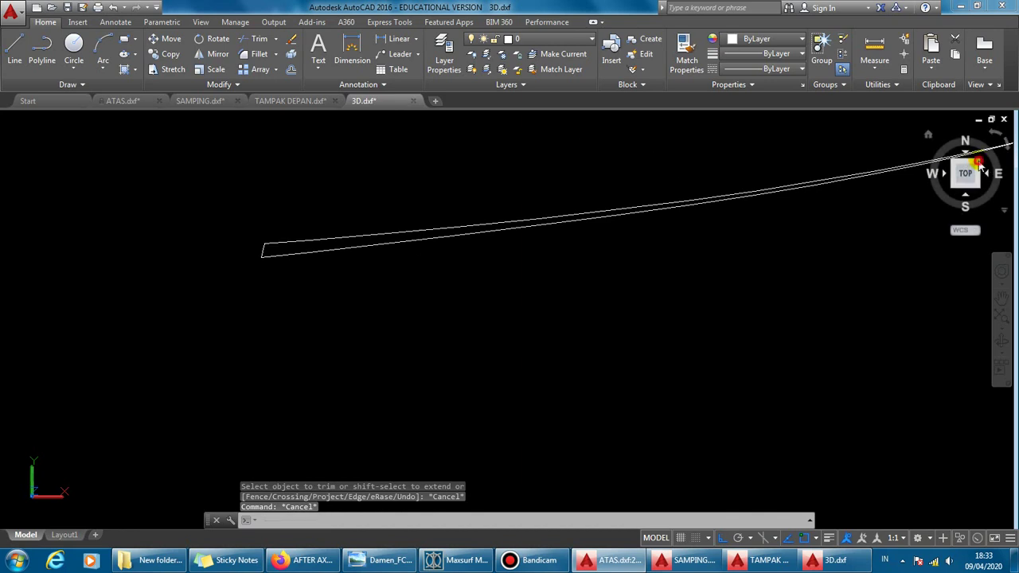
click(980, 164)
scroll(613, 344, up, 2)
scroll(582, 342, up, 2)
scroll(550, 330, up, 2)
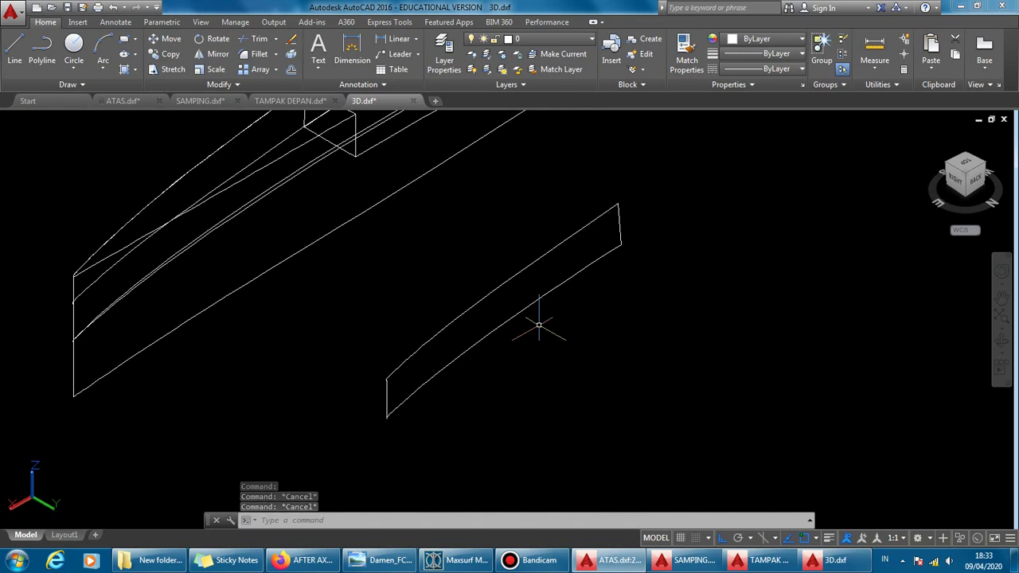
Step: Set SURFTAB1 to 20 and SURFTAB2 to 30 at the command line
text(SURFTAB1)
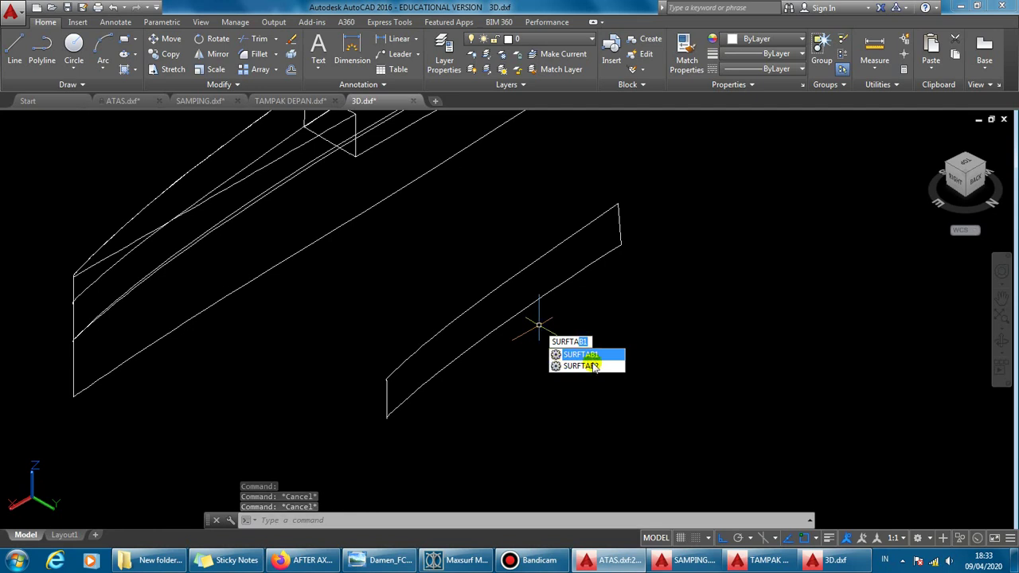
click(595, 354)
text(2)
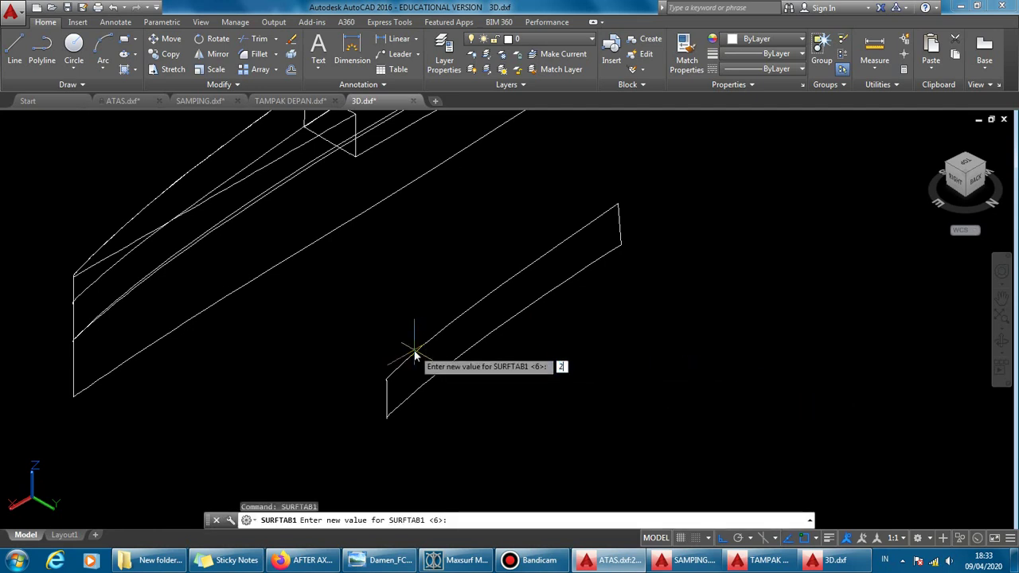
text(0)
key(Return)
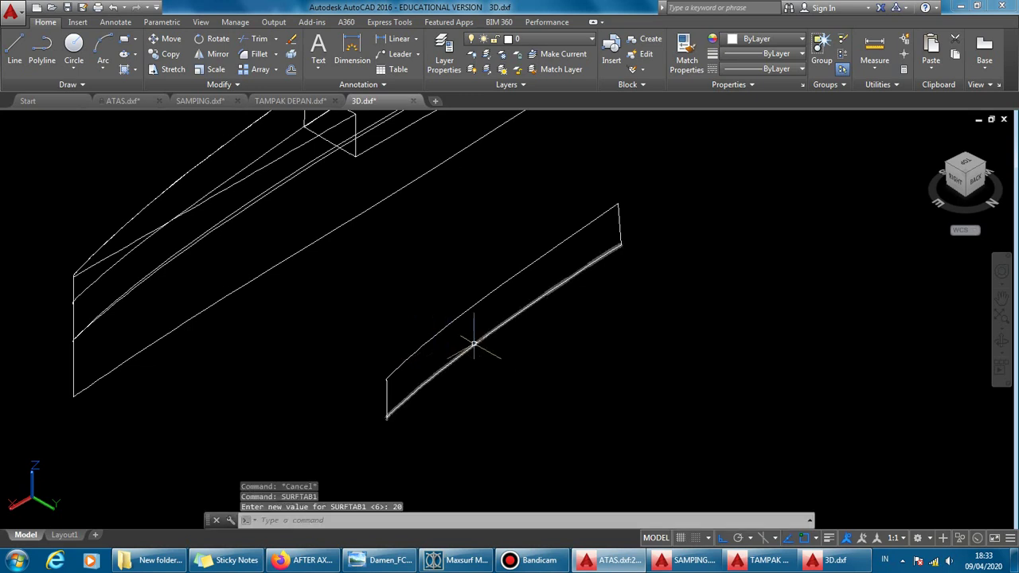
text(s)
text(FTAB2)
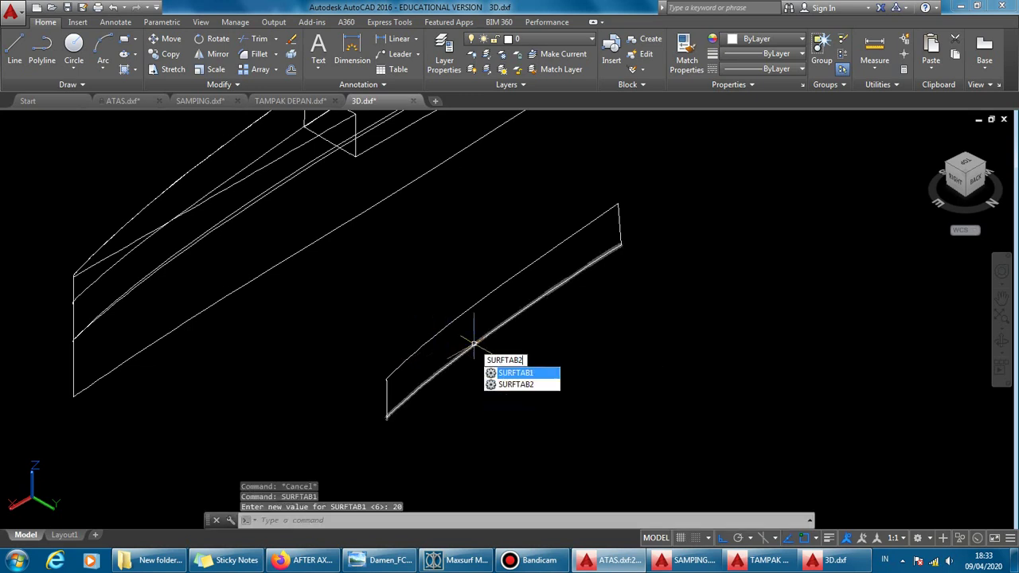
key(Return)
text(30)
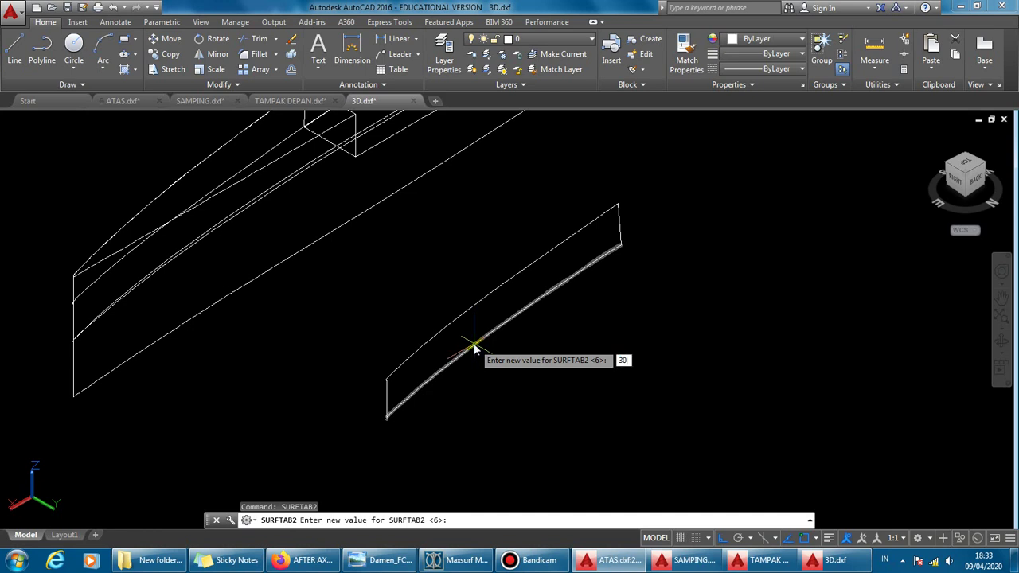
key(Return)
key(Escape)
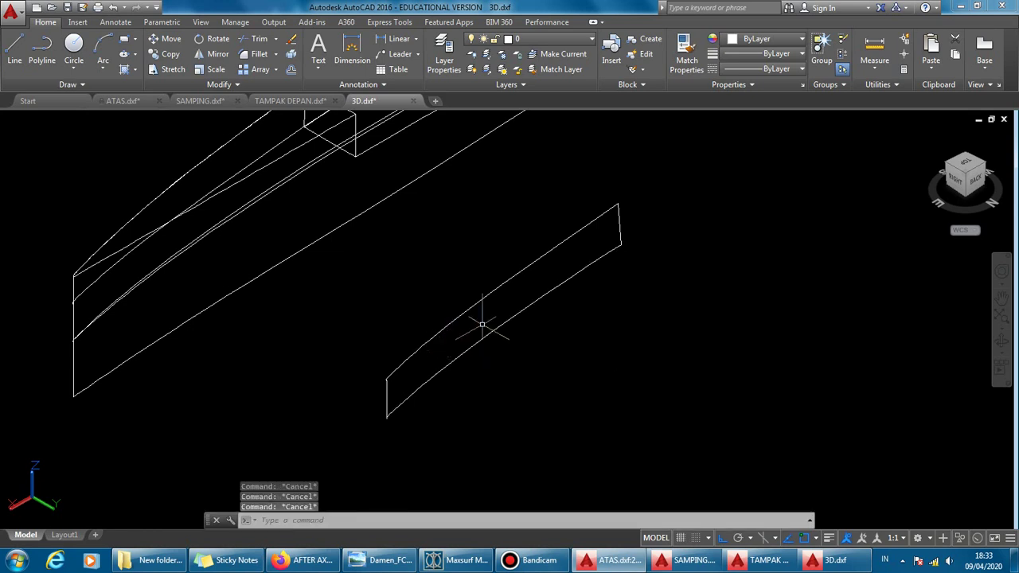
text(EDGES)
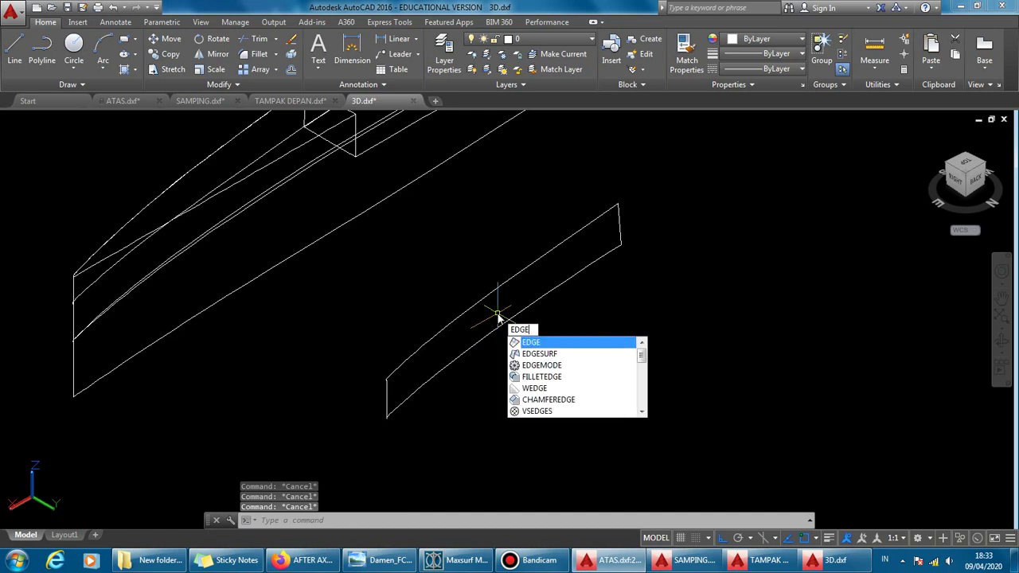
text(URF)
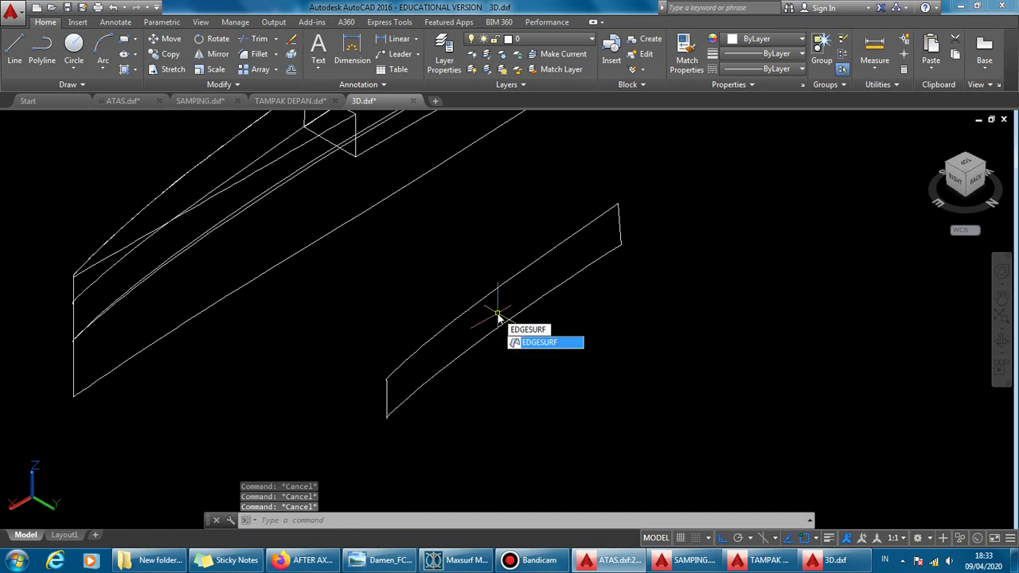
key(Return)
click(475, 304)
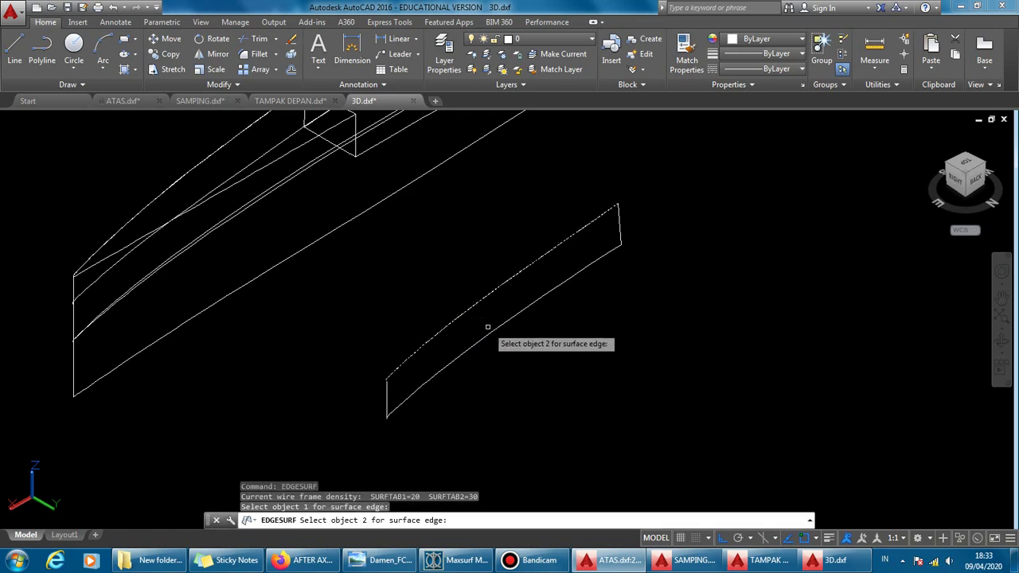
click(489, 340)
click(387, 388)
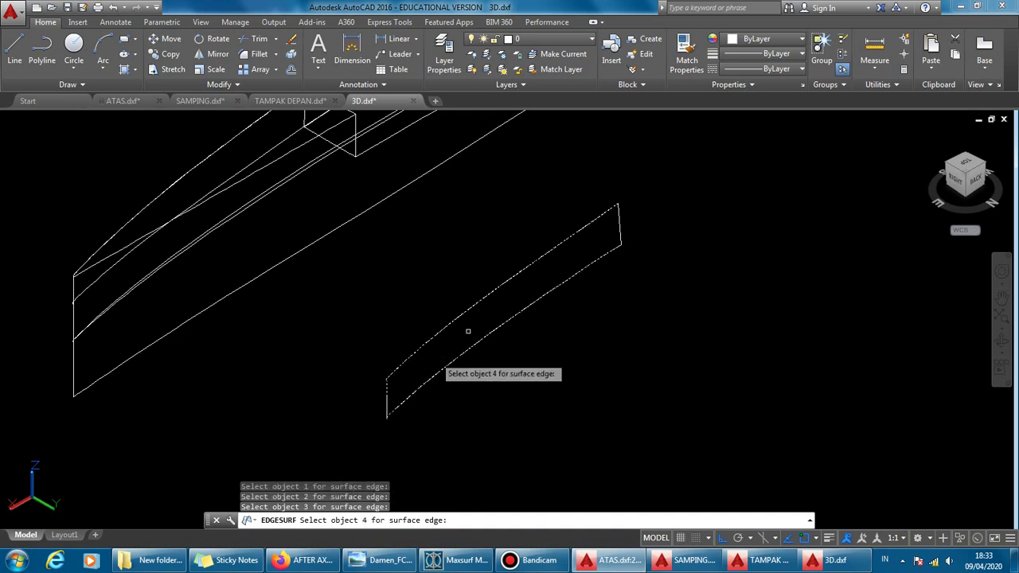
click(620, 231)
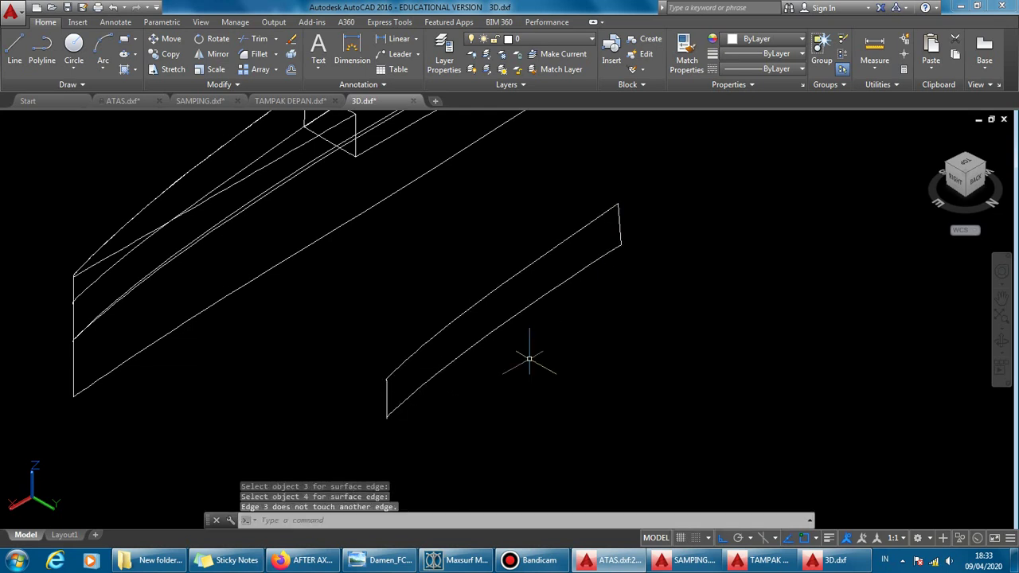
scroll(529, 359, up, 1)
scroll(466, 381, up, 1)
mouse_move(340, 440)
shift+middle_down()
mouse_move(337, 454)
mouse_move(341, 427)
mouse_move(439, 410)
mouse_move(352, 337)
mouse_move(359, 257)
shift+middle_up()
click(364, 256)
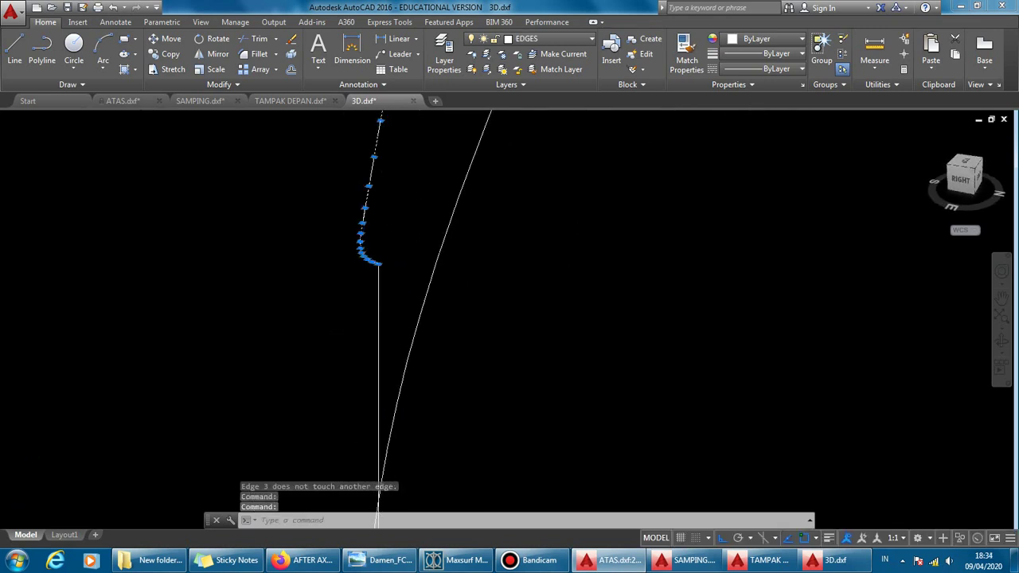
mouse_move(454, 336)
shift+middle_down()
mouse_move(525, 350)
mouse_move(592, 341)
mouse_move(609, 309)
shift+middle_up()
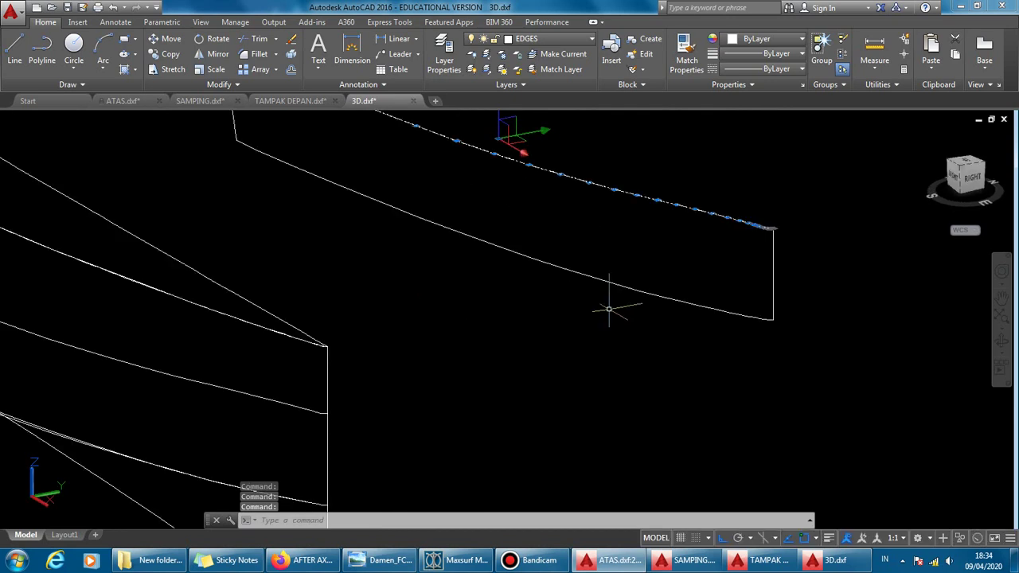
key(Escape)
key(Escape)
scroll(557, 327, down, 2)
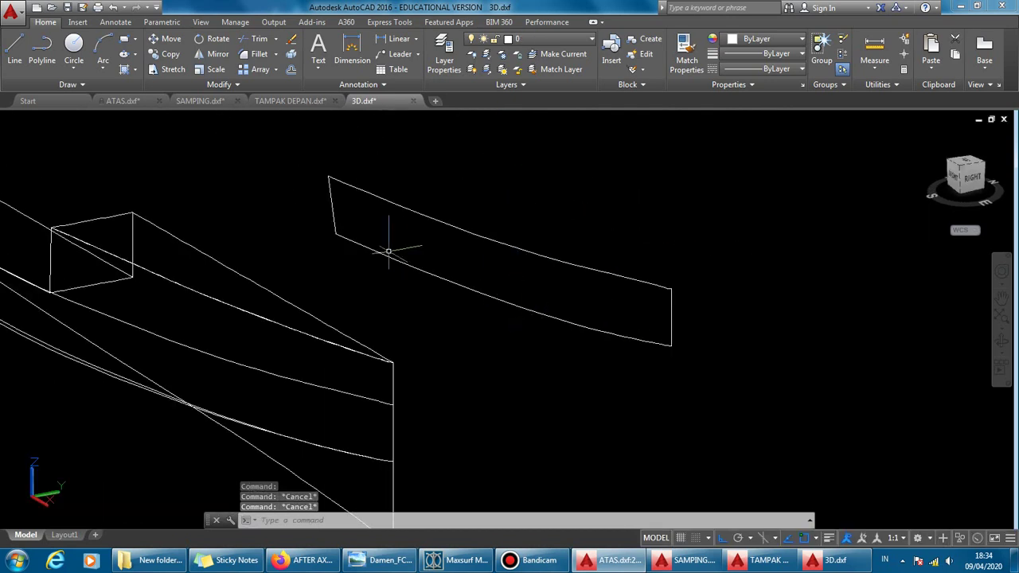
scroll(325, 182, up, 5)
scroll(348, 227, up, 2)
scroll(216, 218, down, 2)
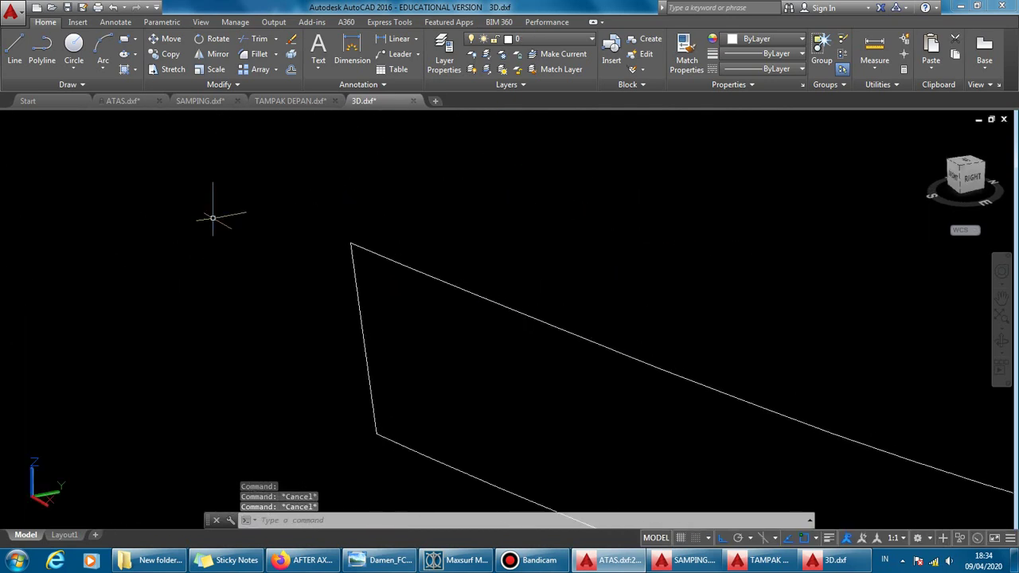
scroll(271, 231, down, 4)
key(Escape)
text(ED)
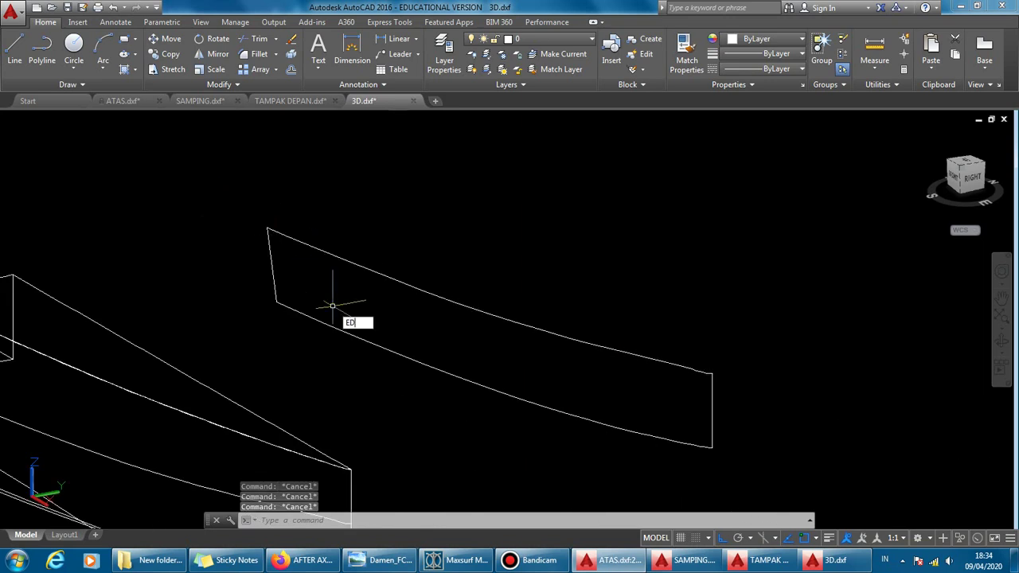
text(GE)
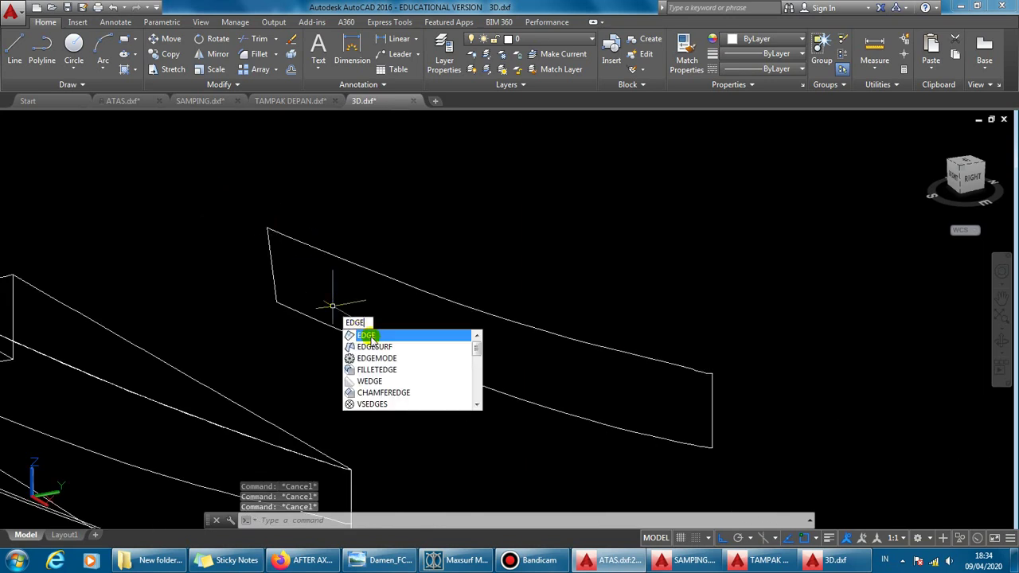
click(368, 347)
click(375, 273)
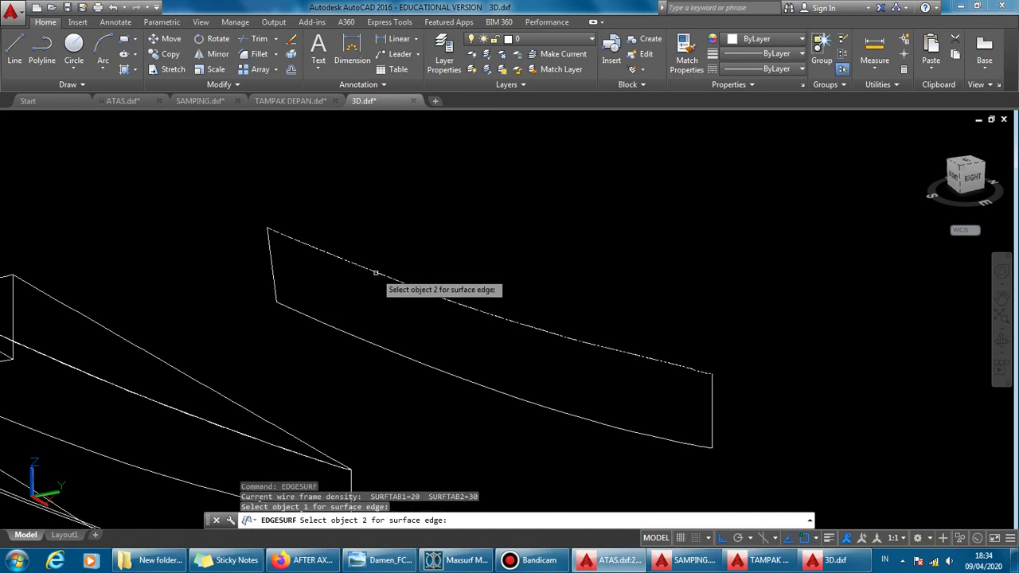
click(711, 404)
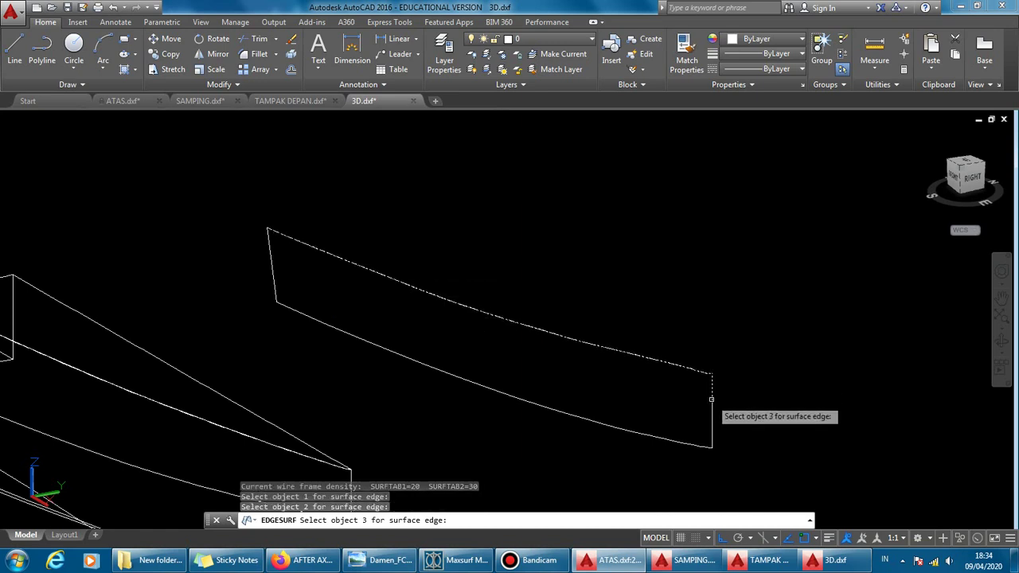
click(640, 434)
click(272, 264)
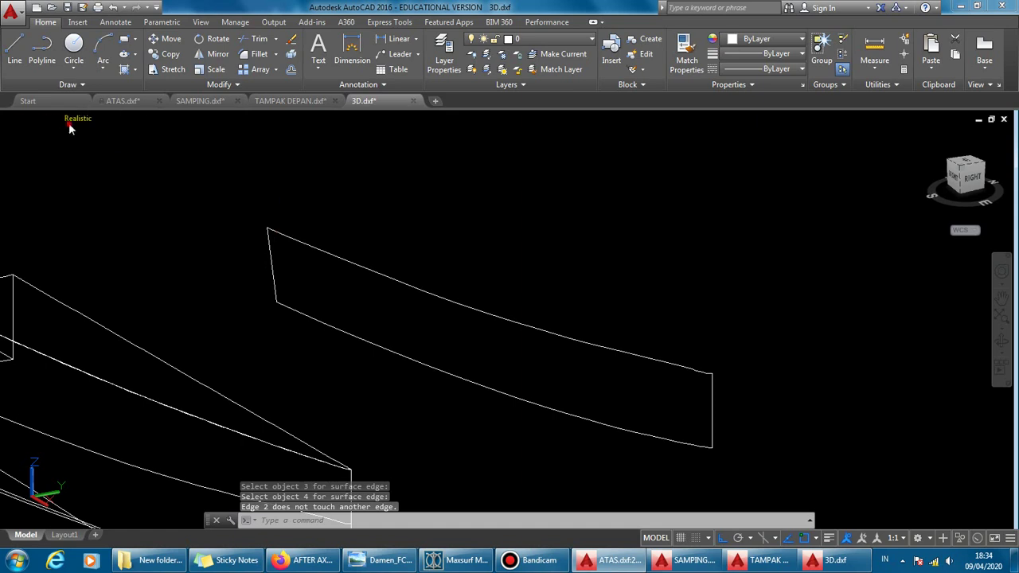
key(Escape)
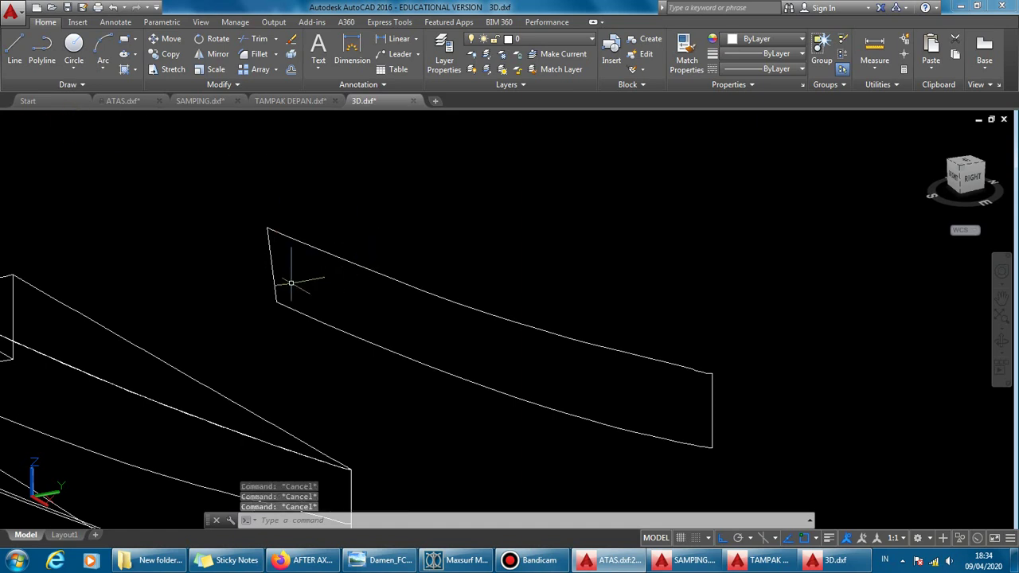
Step: Zoom in on the copied panel and erase its vertical right end edge
scroll(291, 282, up, 3)
scroll(239, 342, down, 2)
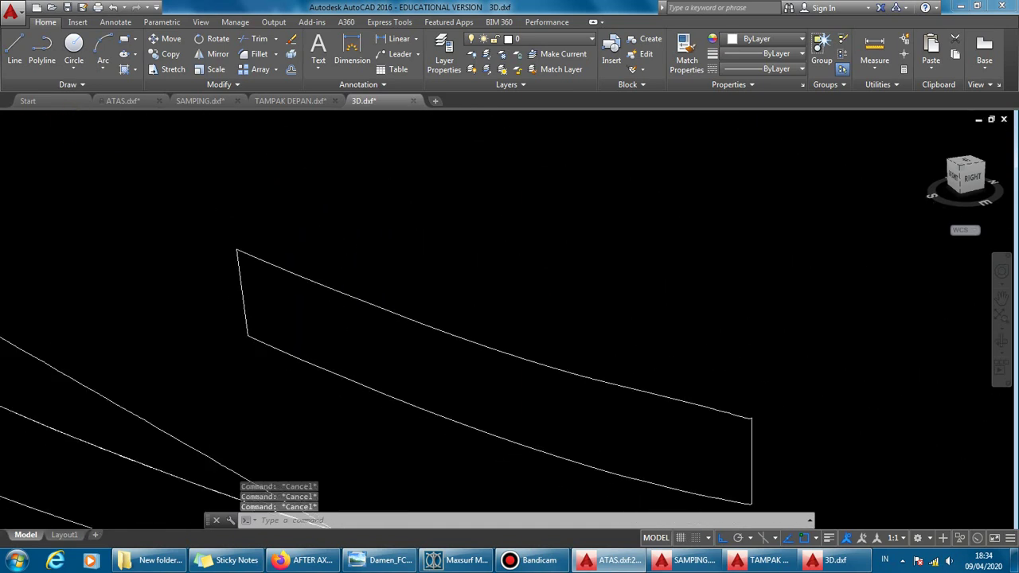
scroll(272, 318, down, 2)
scroll(559, 448, up, 2)
scroll(525, 406, up, 1)
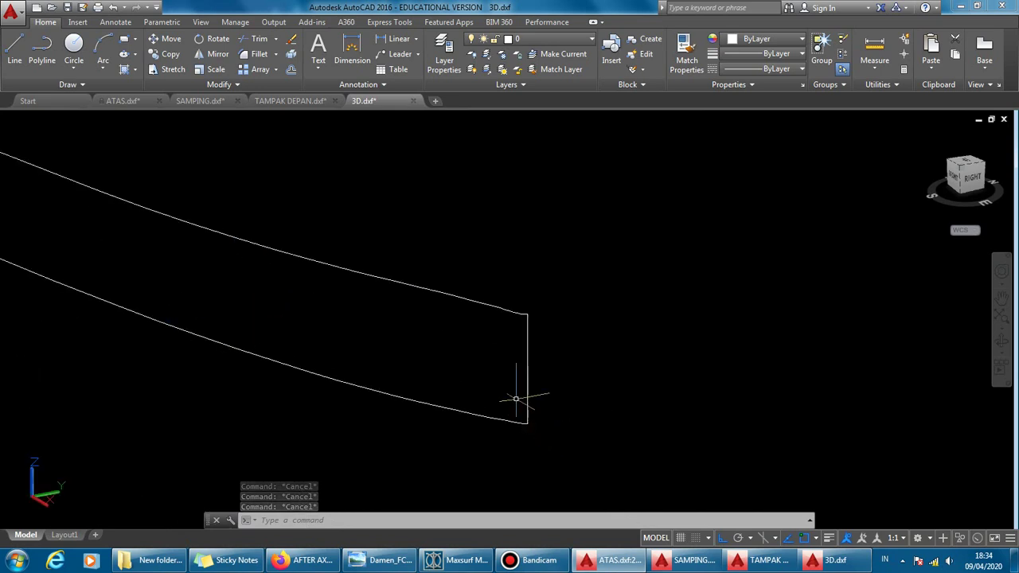
scroll(522, 402, up, 1)
scroll(545, 403, up, 1)
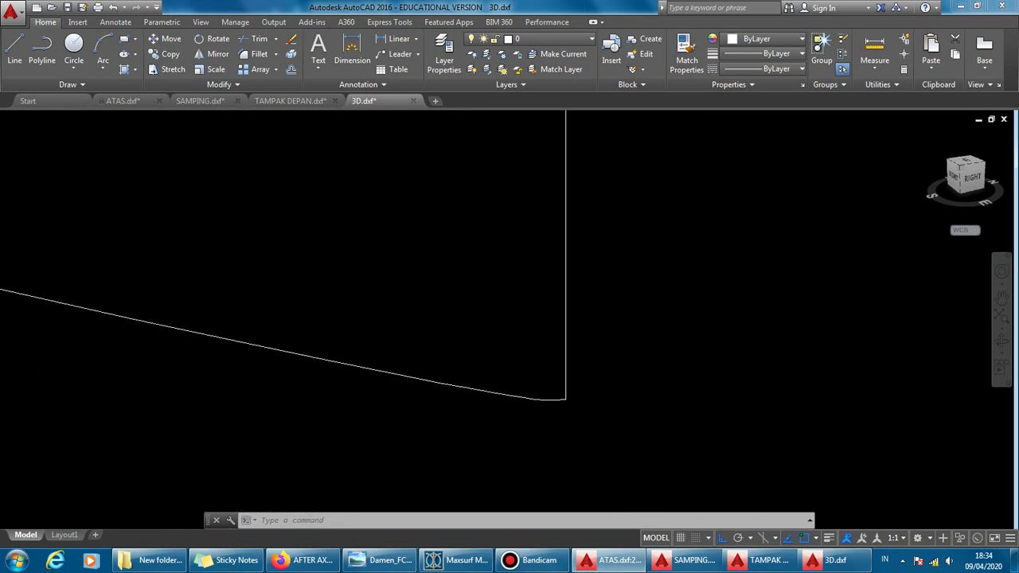
scroll(557, 402, up, 1)
scroll(568, 405, down, 1)
scroll(599, 402, down, 1)
scroll(597, 385, down, 3)
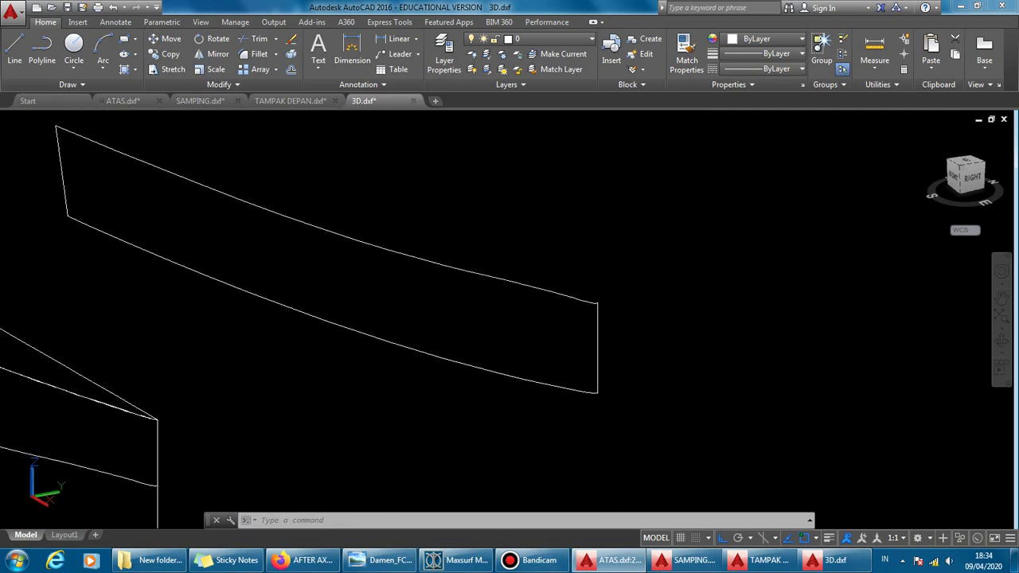
click(596, 367)
key(Escape)
scroll(589, 364, up, 1)
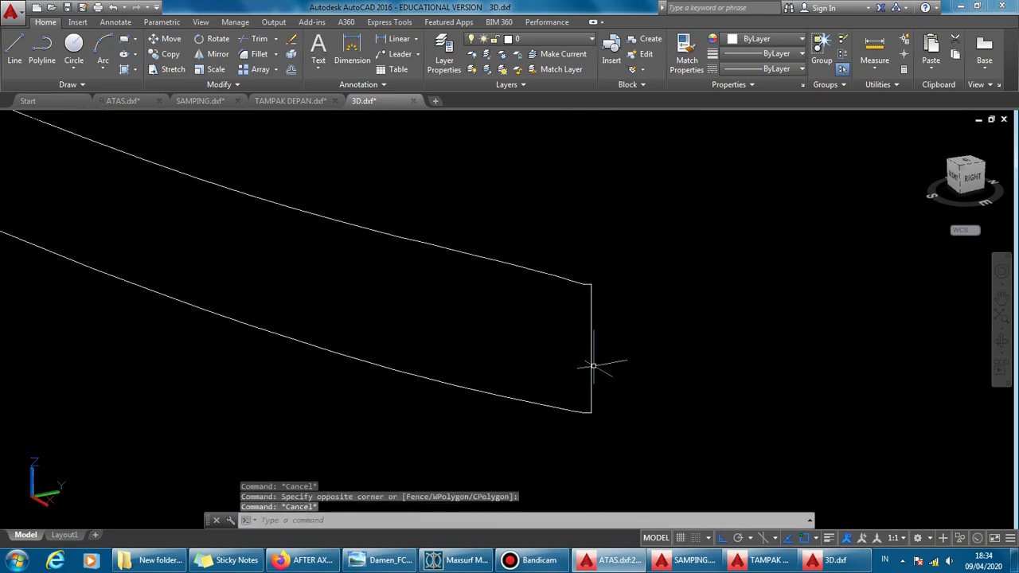
click(593, 366)
key(Escape)
click(592, 366)
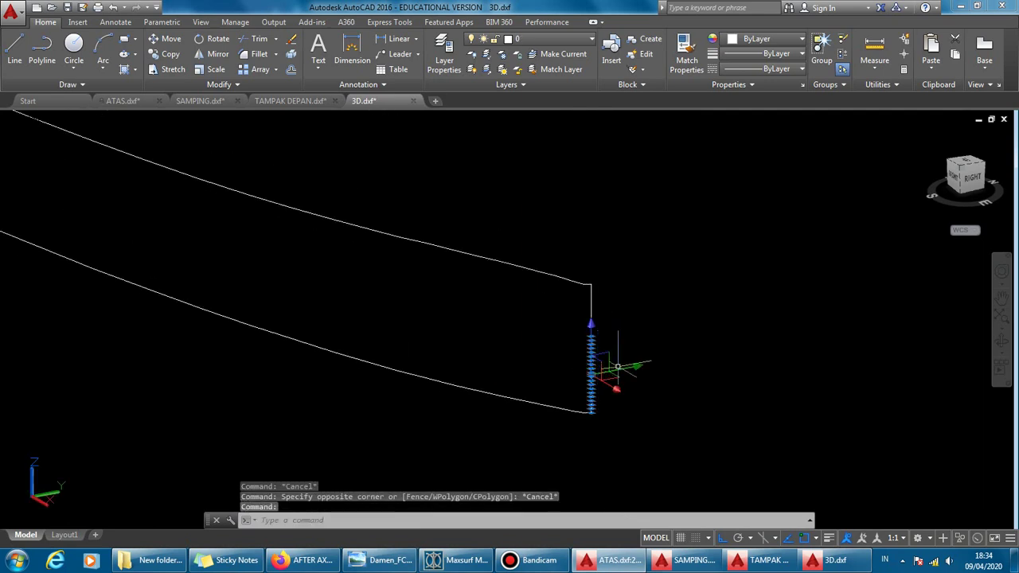
text(E)
key(Return)
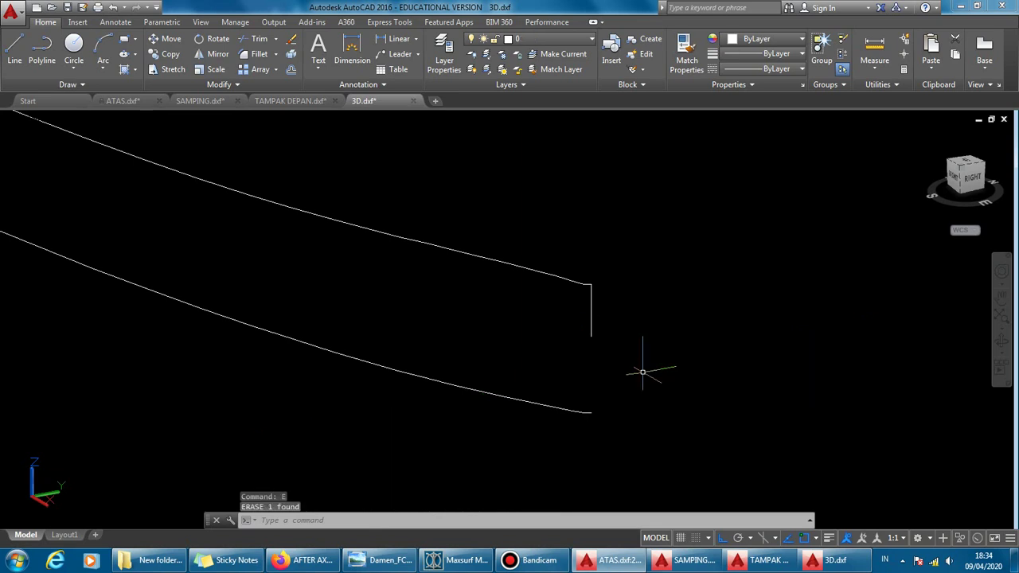
Step: Stretch the remaining vertical edge piece toward the lower curve, then erase it
click(625, 348)
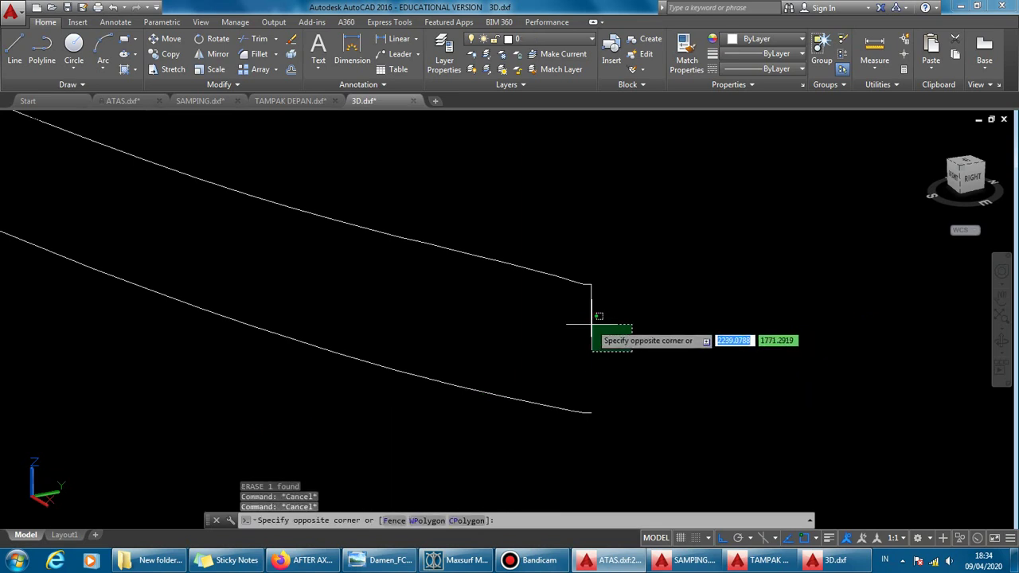
click(594, 320)
click(591, 337)
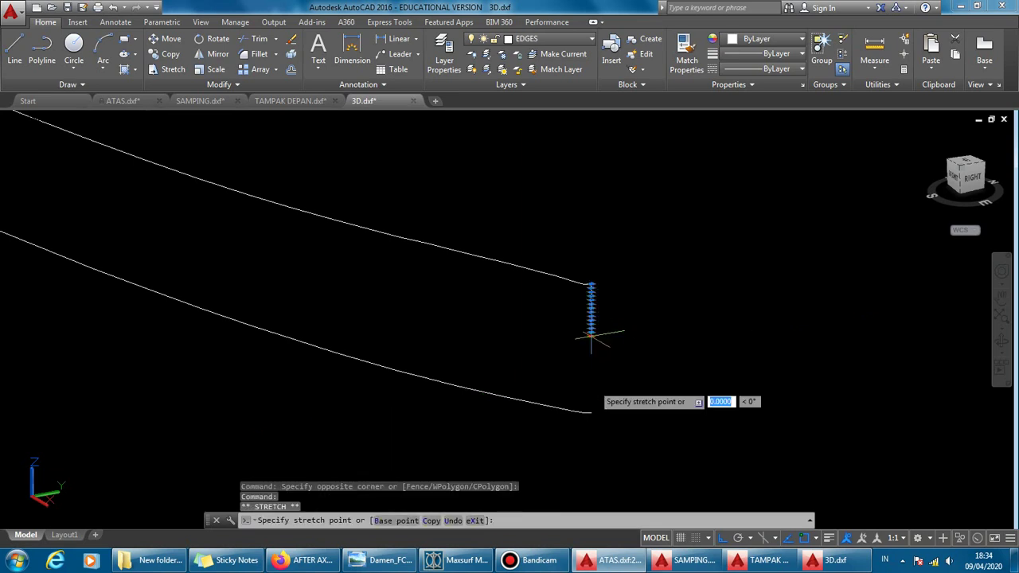
click(592, 412)
key(Escape)
scroll(611, 402, up, 2)
click(557, 375)
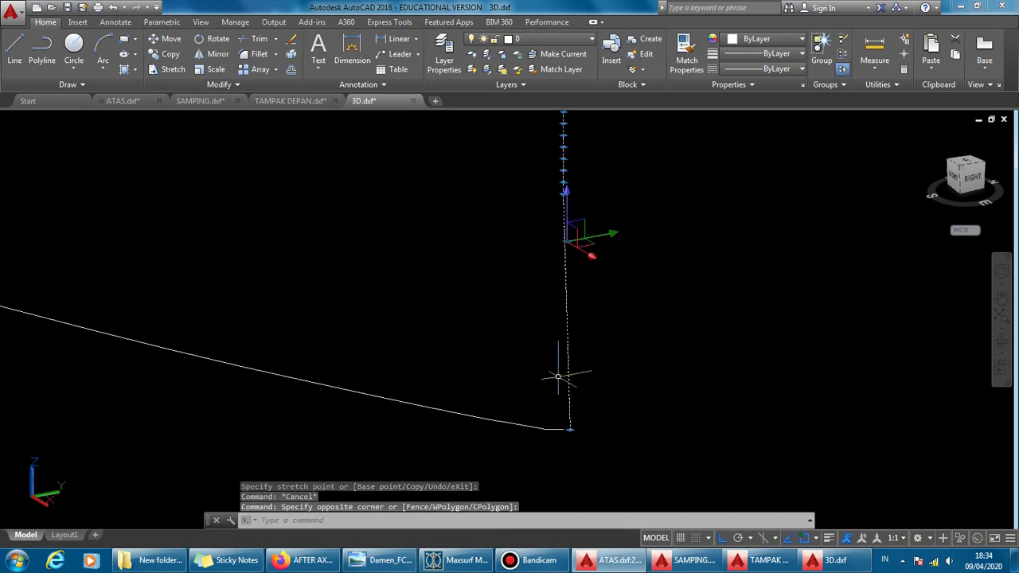
scroll(595, 284, down, 2)
text(e)
key(Return)
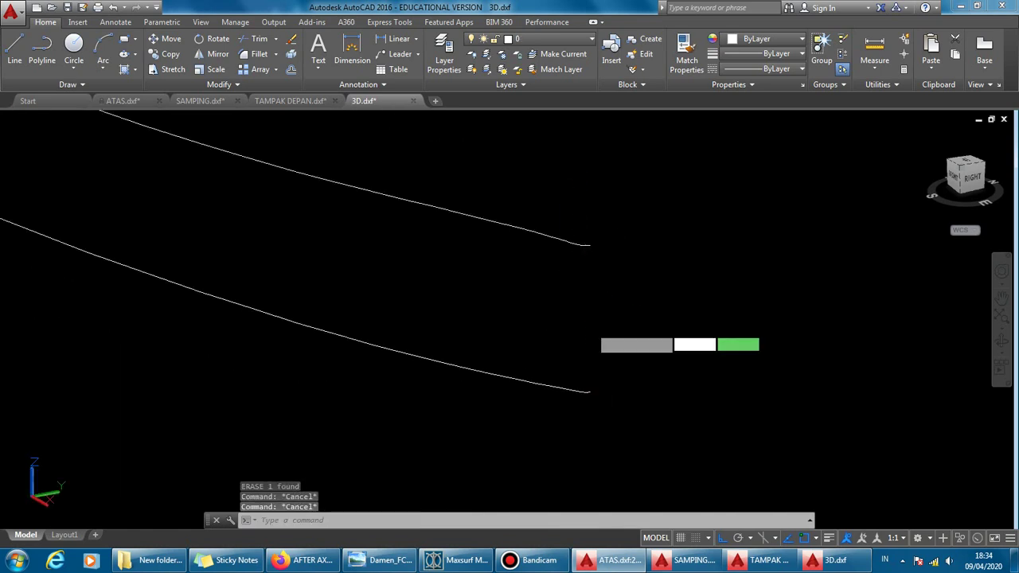
Step: Draw a vertical line joining the upper and lower curves' ends
text(l)
key(Return)
click(590, 246)
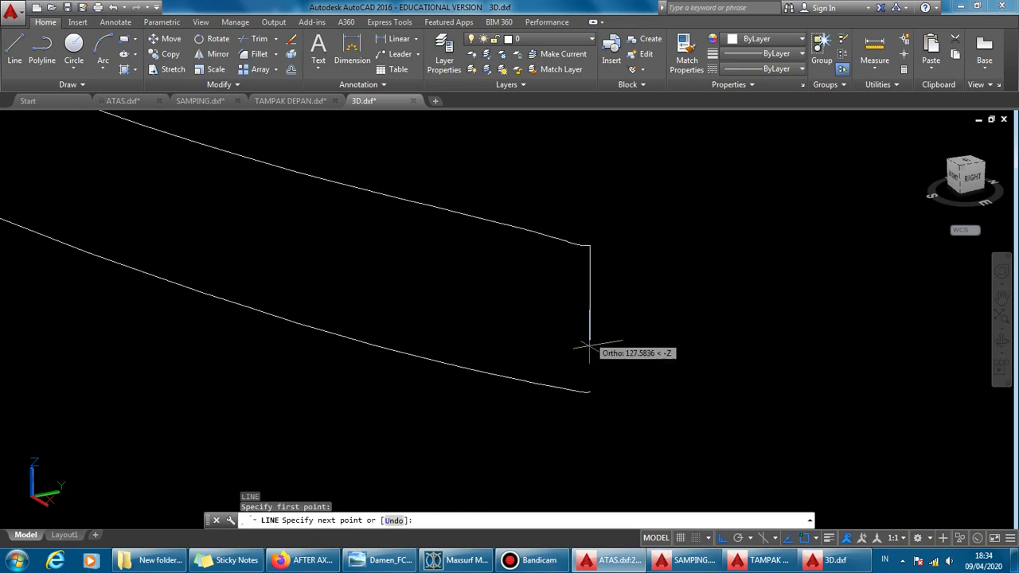
click(590, 392)
scroll(614, 405, up, 3)
key(Escape)
key(Escape)
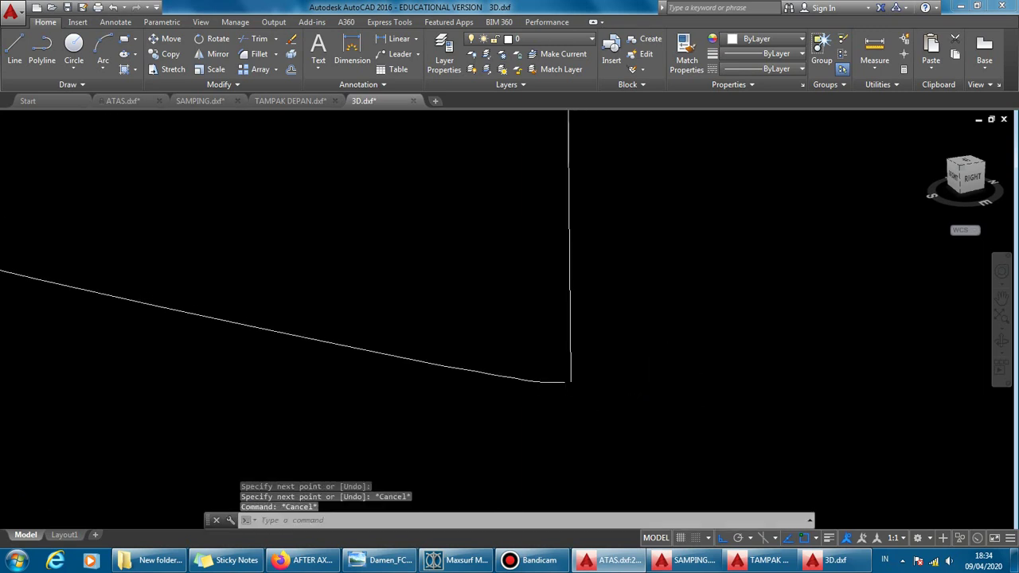
Step: Select the new end line, abandon its grip stretch, and zoom out
scroll(612, 413, up, 1)
click(580, 369)
click(542, 322)
scroll(555, 446, down, 1)
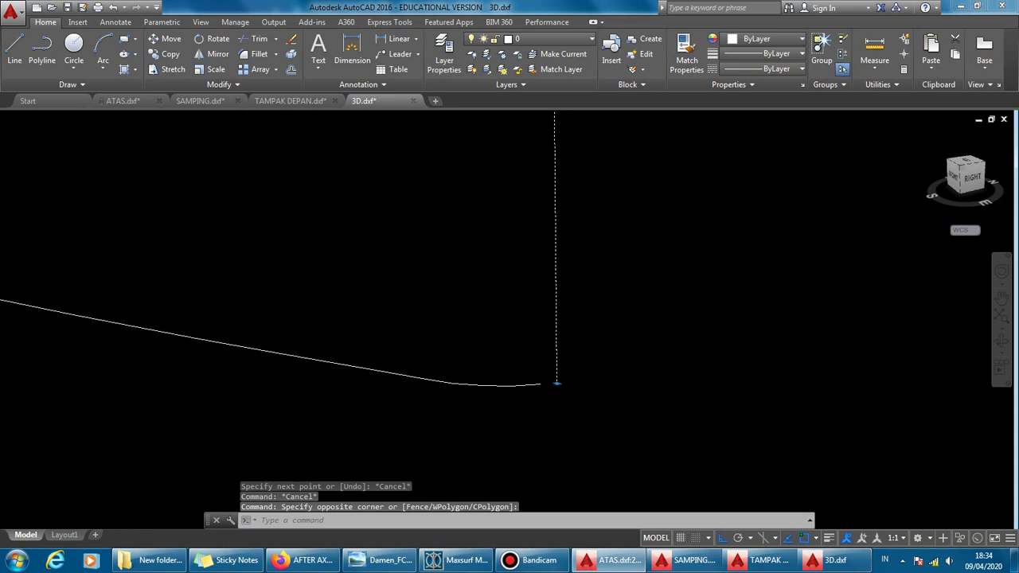
click(556, 384)
key(Escape)
key(Escape)
key(Escape)
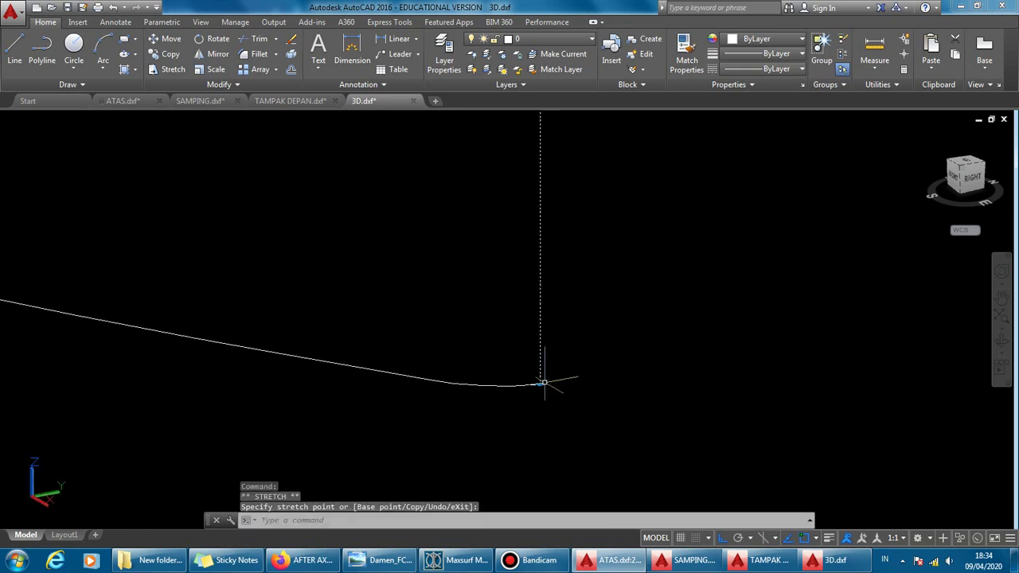
scroll(609, 377, down, 2)
scroll(609, 377, down, 3)
Step: Erase a curved edge of the panel outline, then undo to restore it
scroll(475, 284, down, 2)
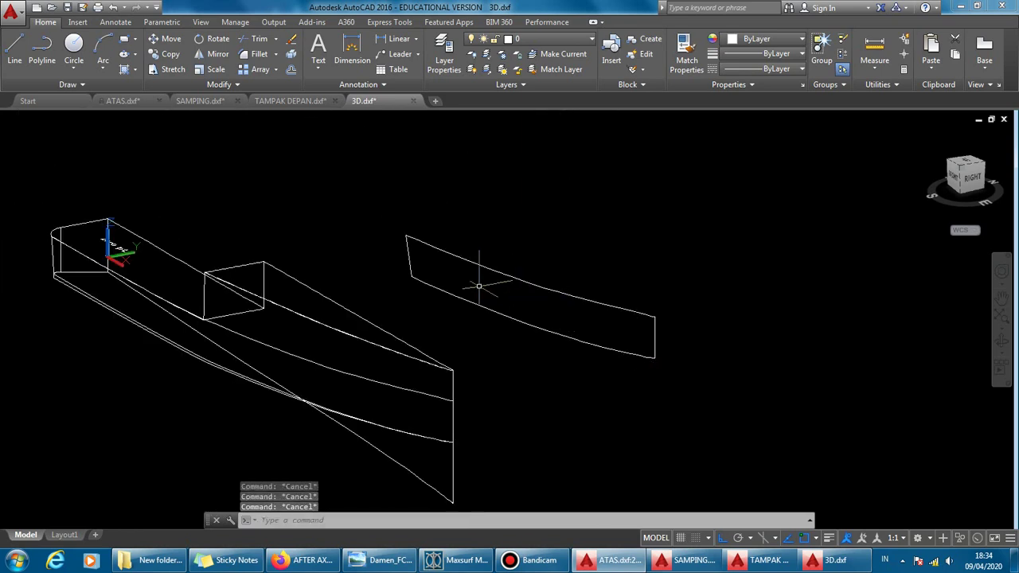
scroll(411, 254, up, 4)
scroll(344, 261, down, 4)
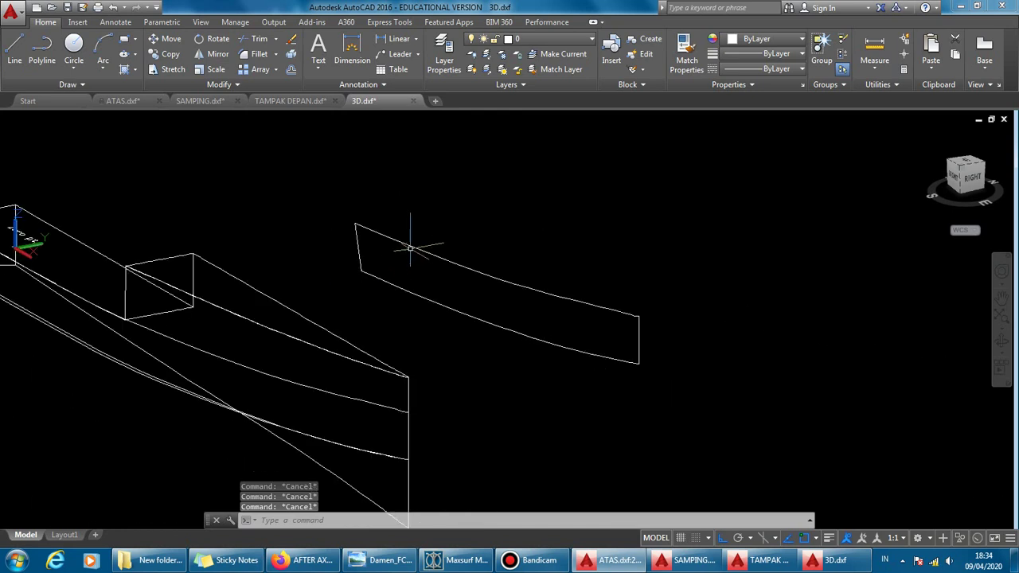
text(E)
key(Return)
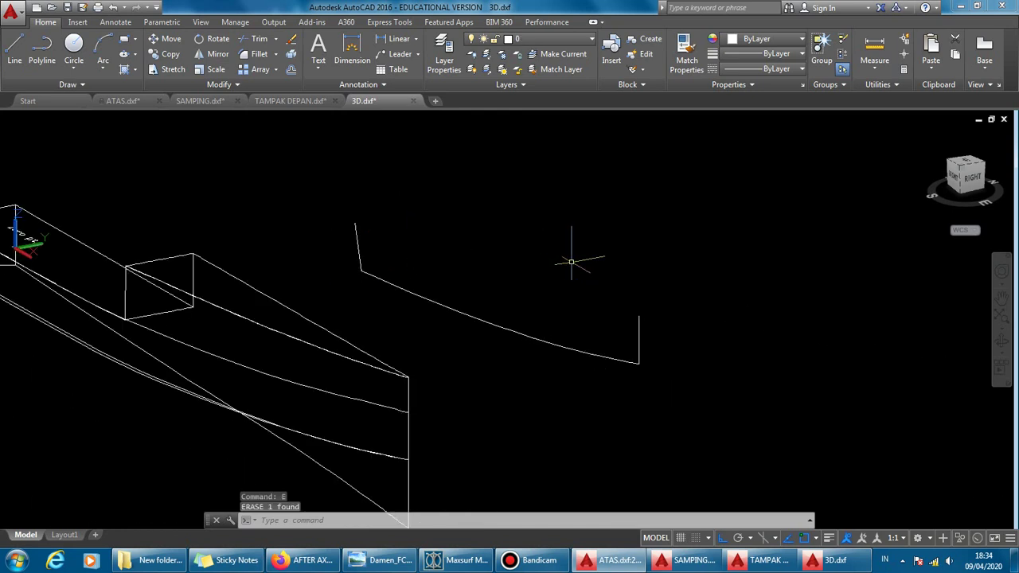
click(510, 331)
text(e)
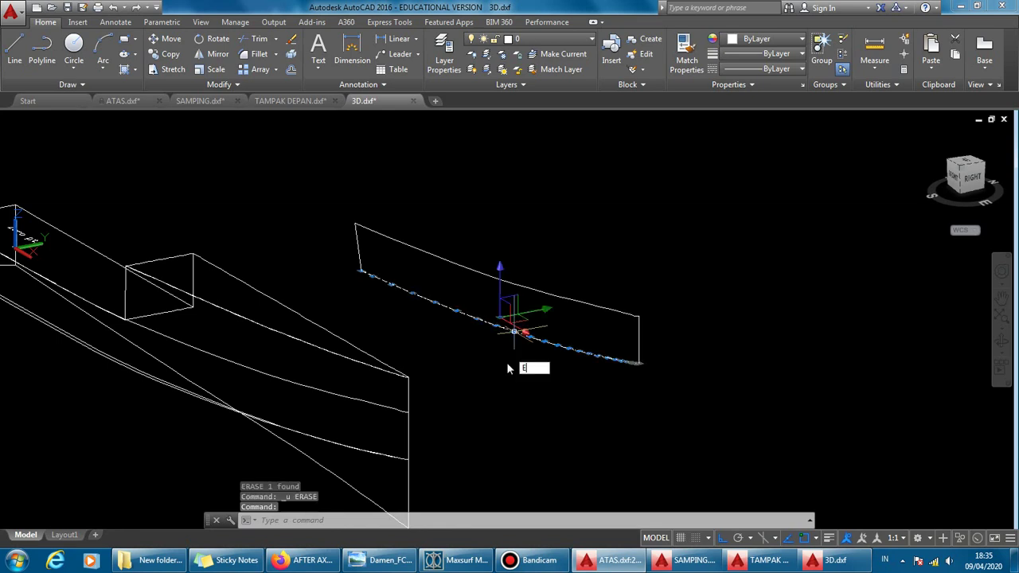
key(Return)
key(ctrl+z)
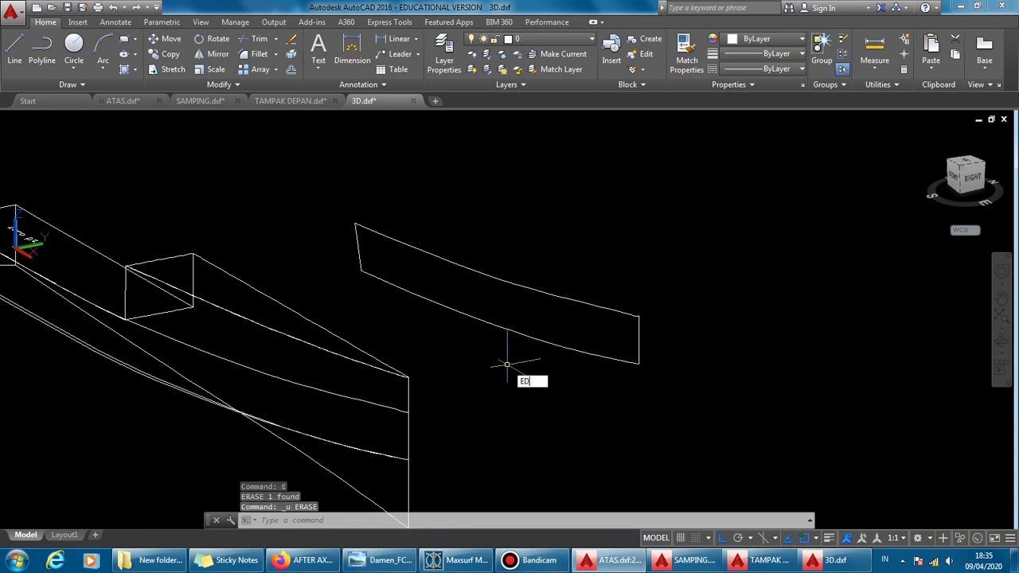
Step: Fill the panel outline with an EDGESURF surface from its four edges and orbit to check
text(urf)
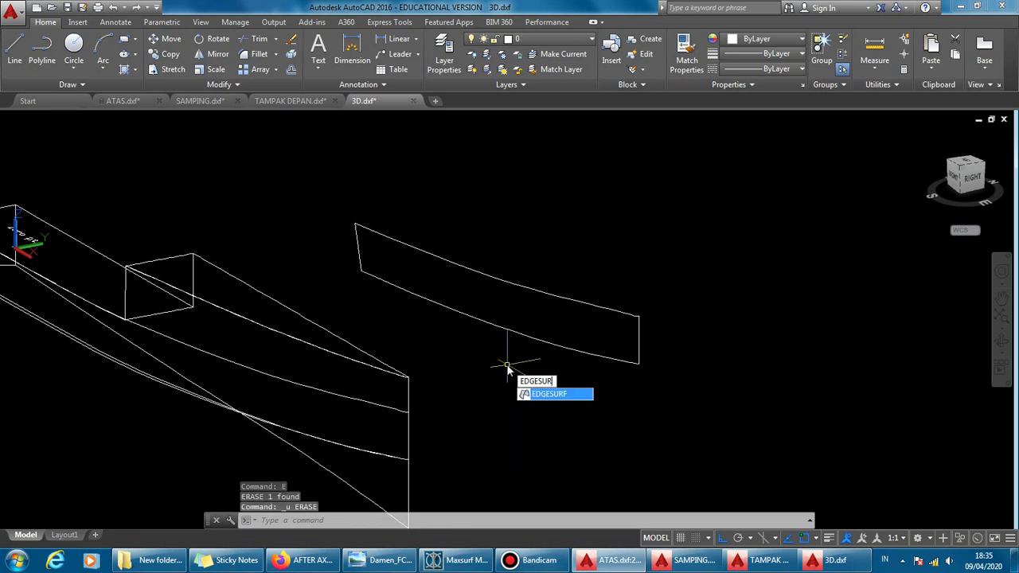
key(Return)
click(517, 334)
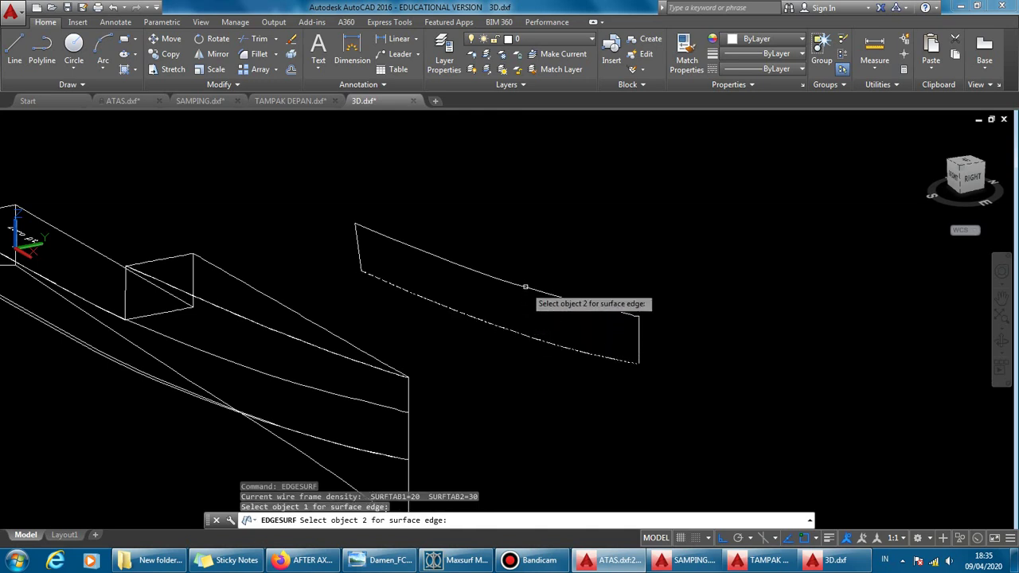
click(525, 286)
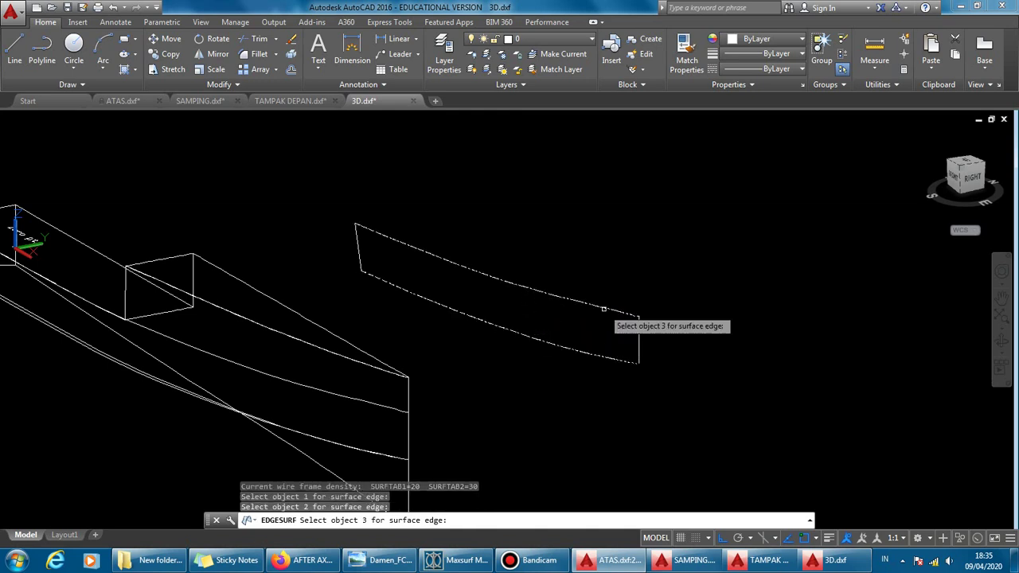
click(357, 243)
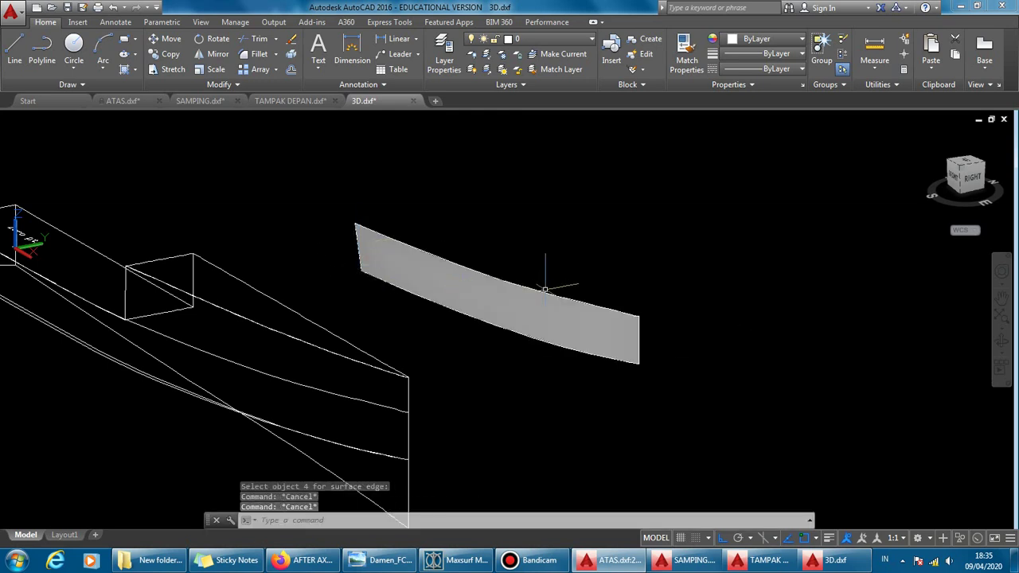
mouse_move(545, 288)
shift+middle_down()
mouse_move(453, 295)
mouse_move(552, 323)
shift+middle_up()
scroll(451, 318, down, 3)
scroll(557, 319, up, 3)
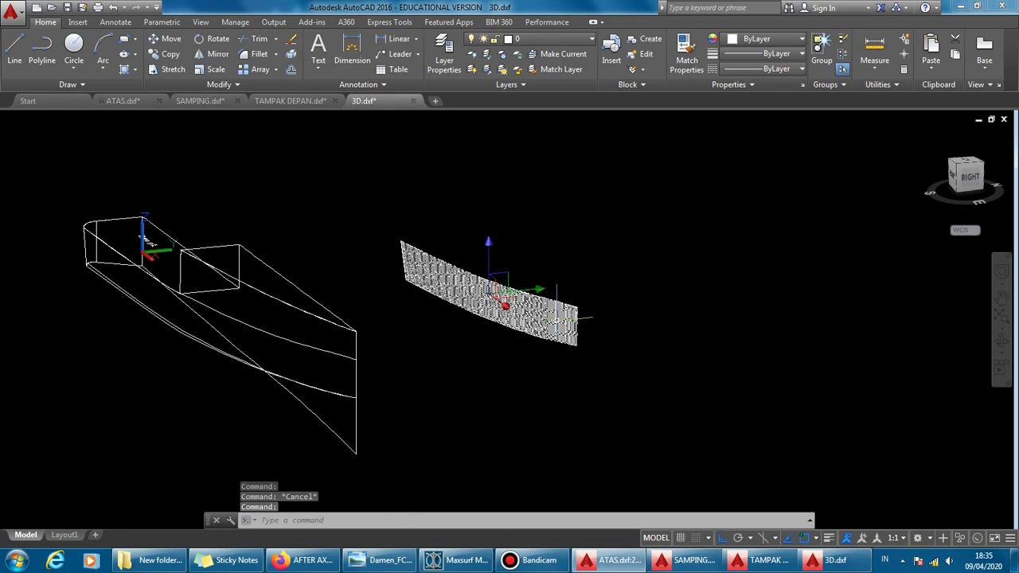
text(co)
key(Return)
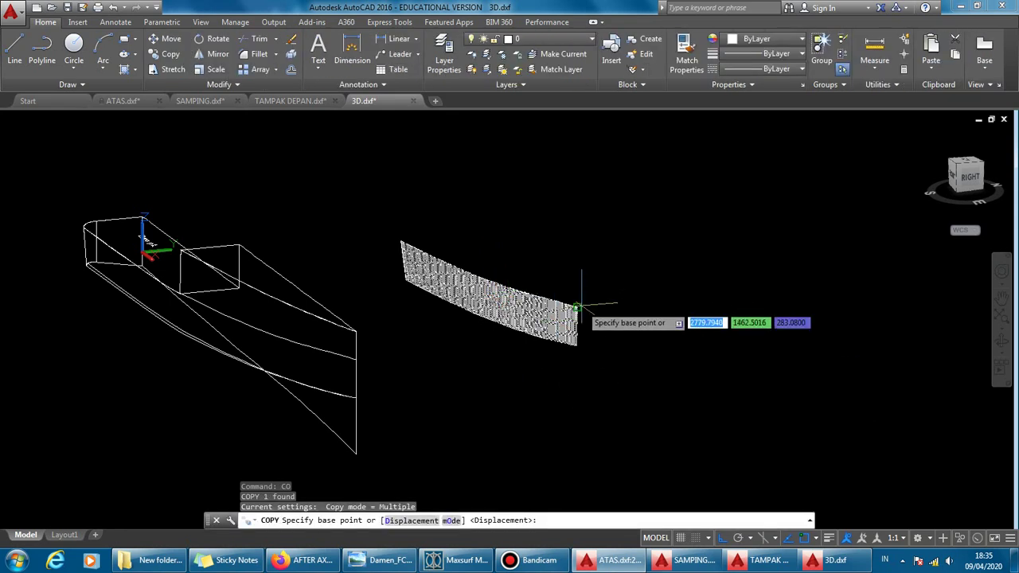
Step: Copy the grey panel surface from its corner onto the hull's matching corner
click(576, 307)
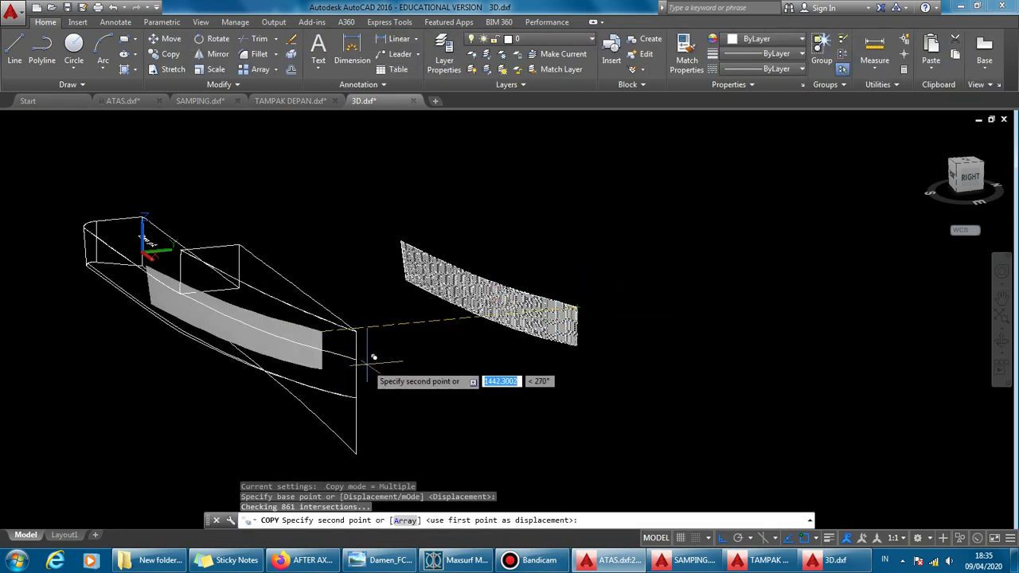
scroll(362, 353, up, 3)
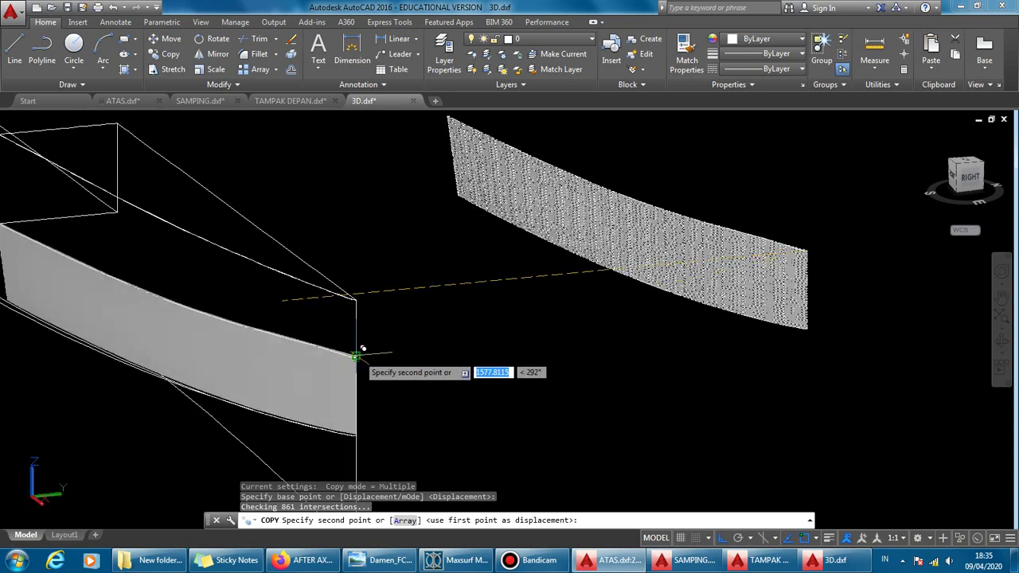
scroll(365, 355, up, 2)
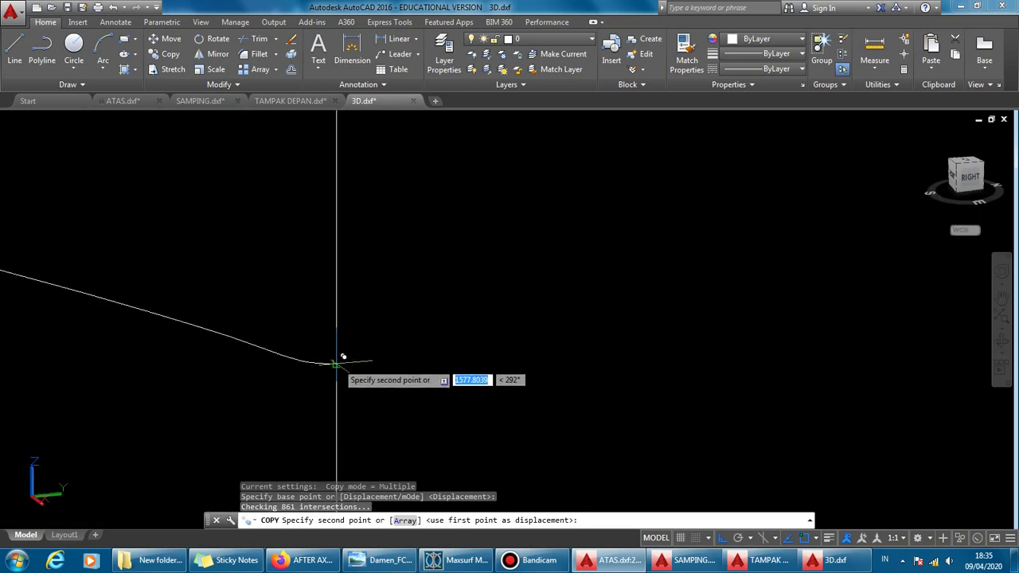
click(348, 359)
scroll(517, 307, down, 1)
scroll(568, 294, down, 2)
scroll(629, 291, down, 3)
key(Escape)
key(Escape)
key(Escape)
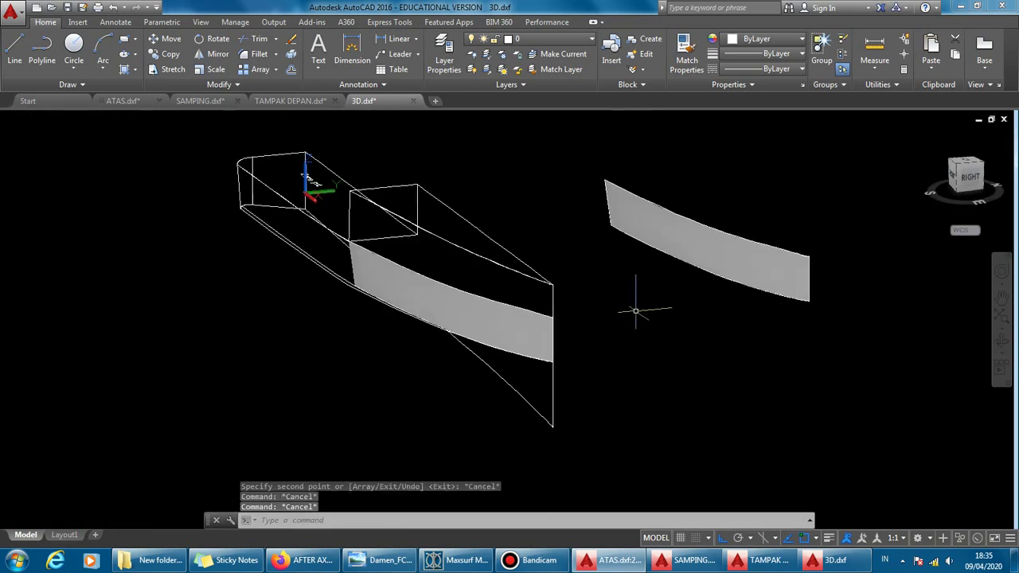
mouse_move(637, 291)
shift+middle_down()
mouse_move(573, 326)
mouse_move(492, 289)
mouse_move(486, 326)
mouse_move(539, 364)
mouse_move(730, 325)
mouse_move(628, 327)
mouse_move(589, 342)
shift+middle_up()
scroll(459, 308, up, 4)
scroll(453, 287, up, 4)
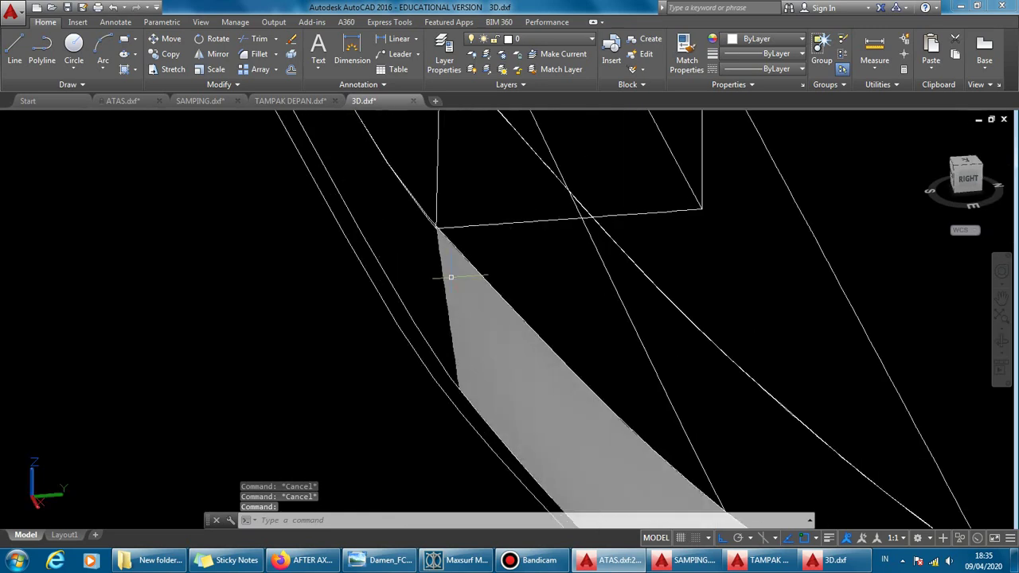
Step: Window-select the hull's grey side surface together with its surrounding panel edges
click(442, 173)
scroll(466, 238, up, 2)
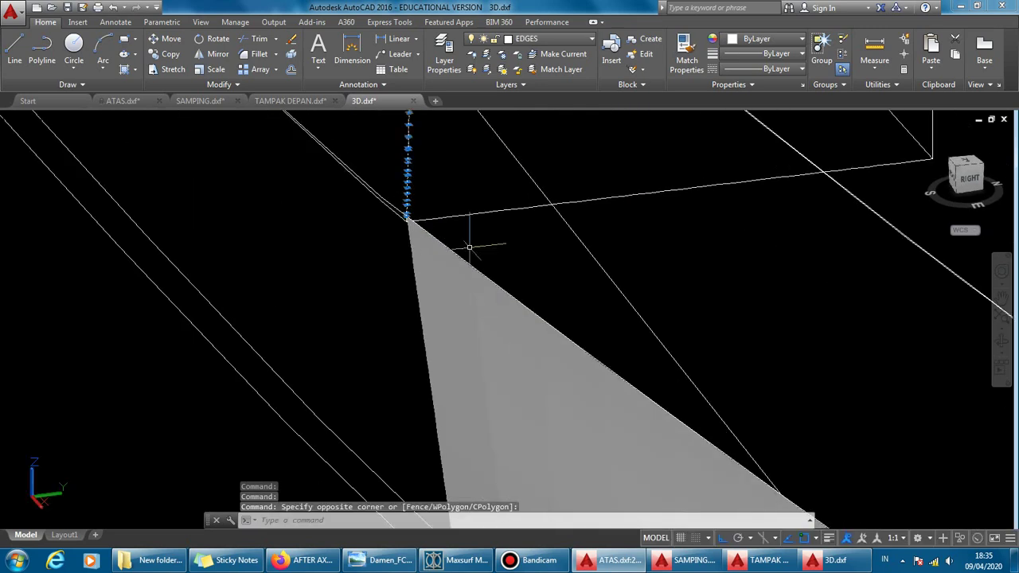
scroll(460, 256, up, 1)
click(460, 266)
scroll(517, 247, down, 1)
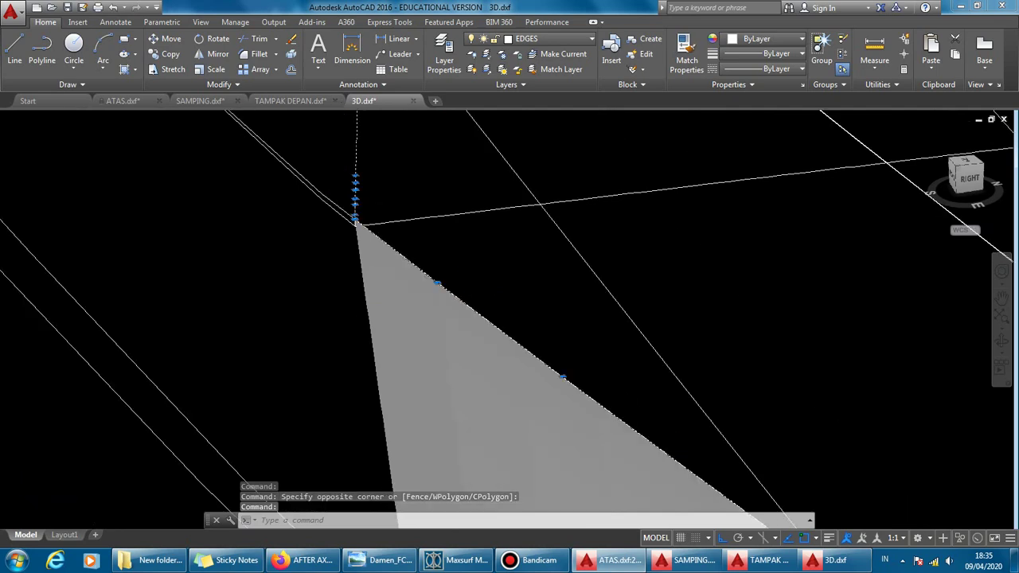
scroll(557, 235, down, 2)
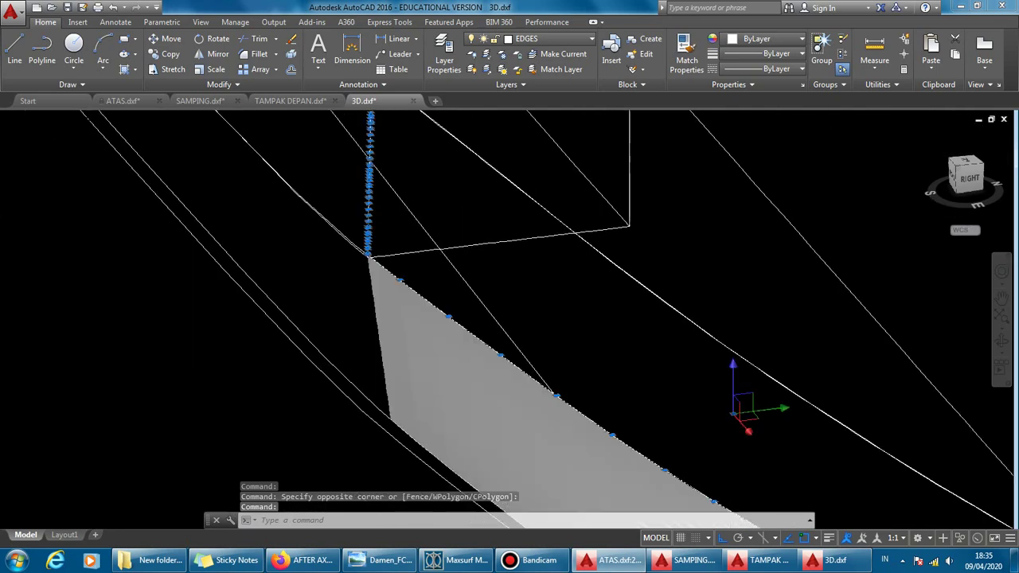
click(613, 260)
click(346, 114)
scroll(346, 114, down, 2)
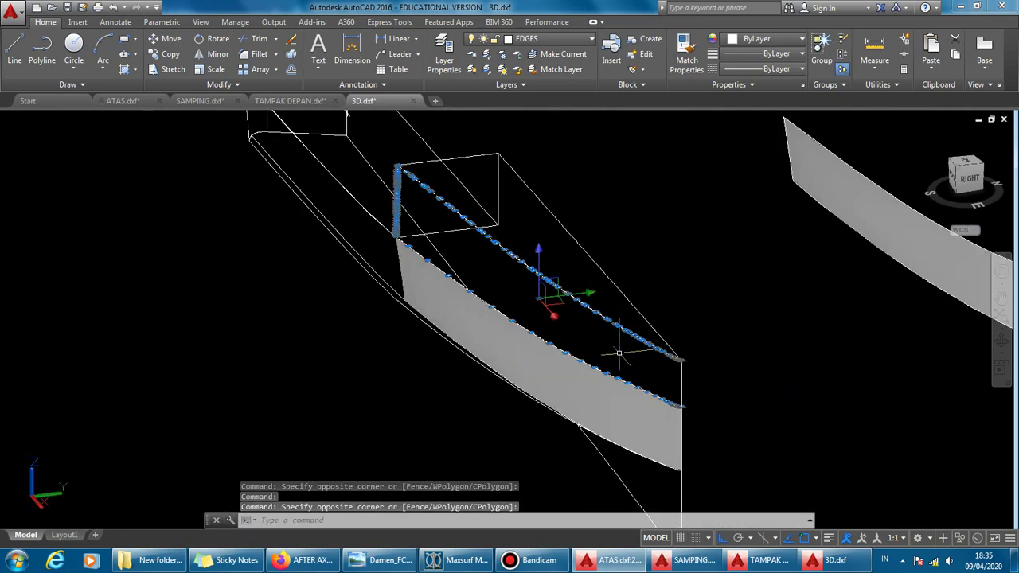
scroll(727, 369, up, 3)
click(709, 382)
scroll(569, 367, down, 2)
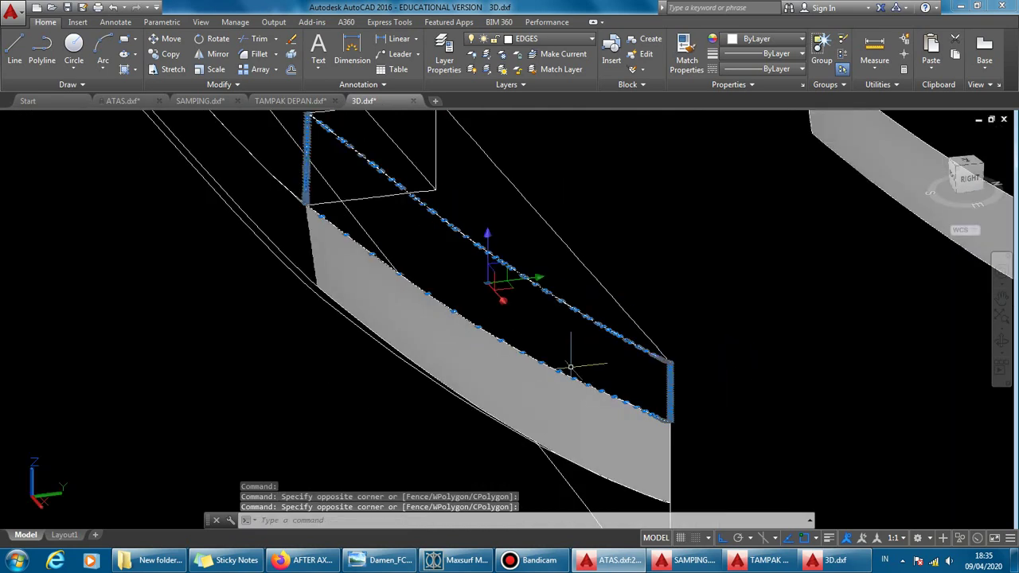
Step: Copy the six selected objects to a spot right of the panel
text(o)
key(Return)
click(595, 319)
scroll(595, 318, down, 3)
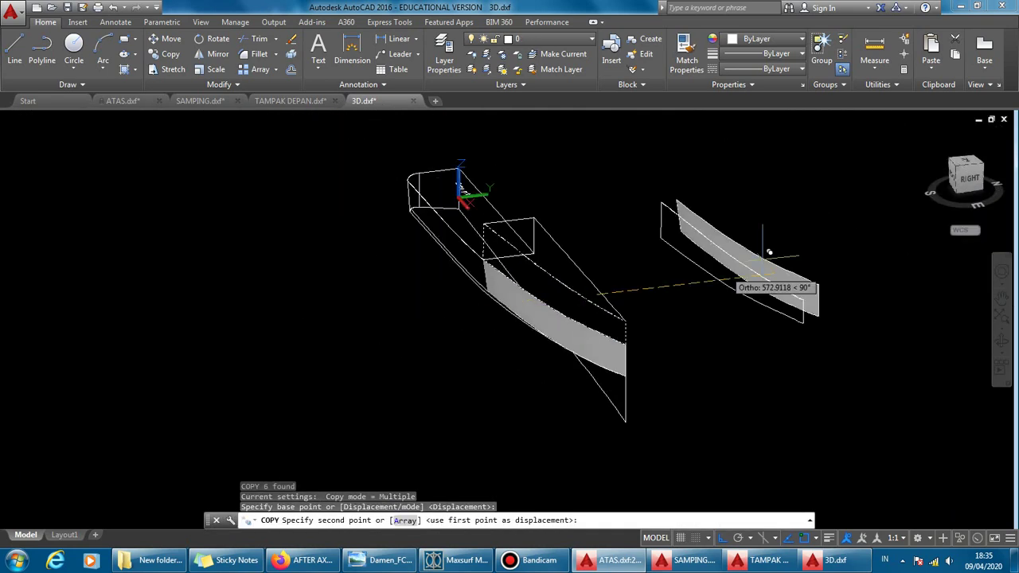
click(913, 218)
scroll(689, 306, up, 2)
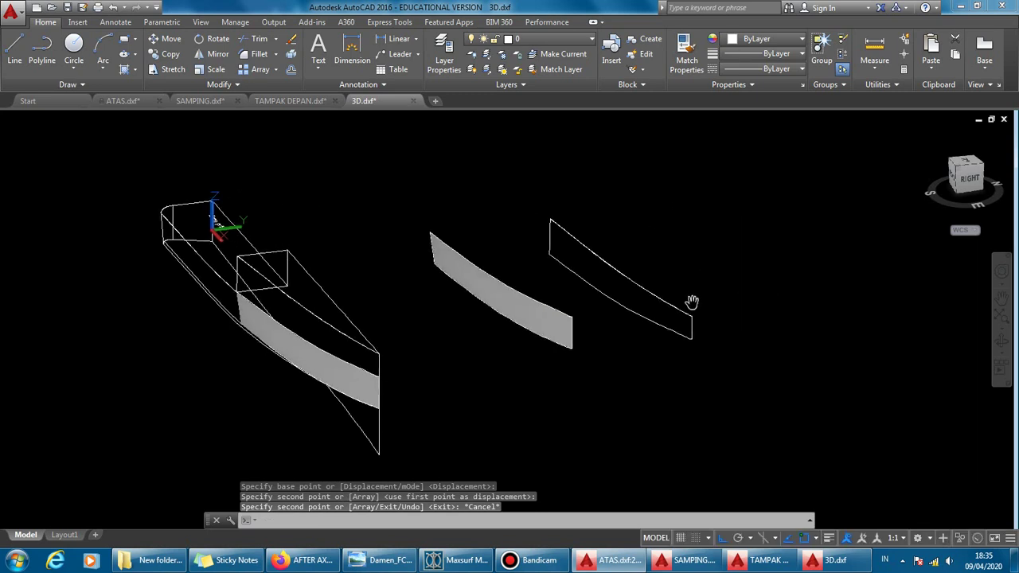
key(Escape)
Step: Erase a stray edge and the vertical end line from the copied outline
click(668, 303)
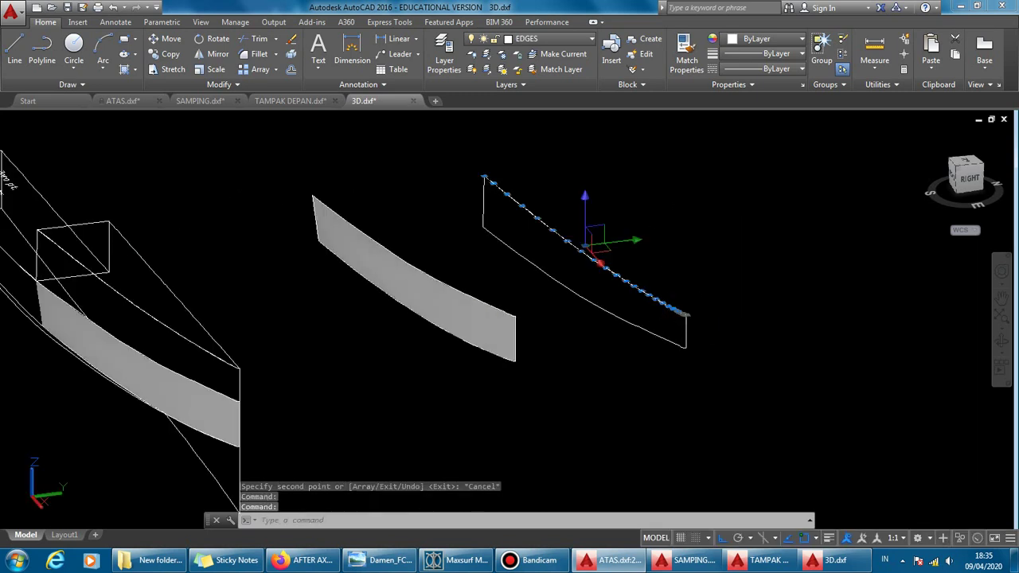
text(e)
key(Return)
scroll(684, 333, up, 2)
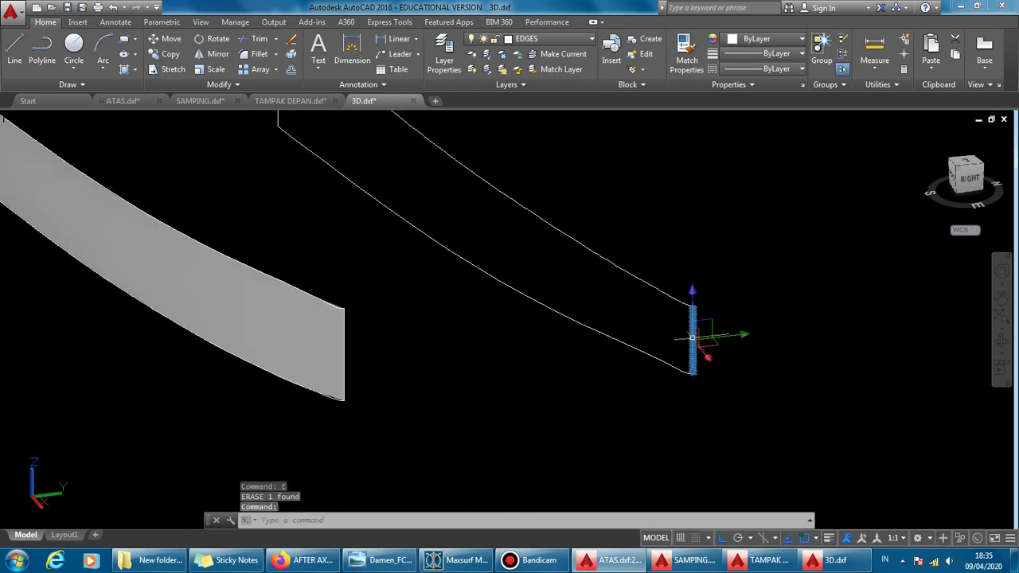
scroll(668, 317, down, 3)
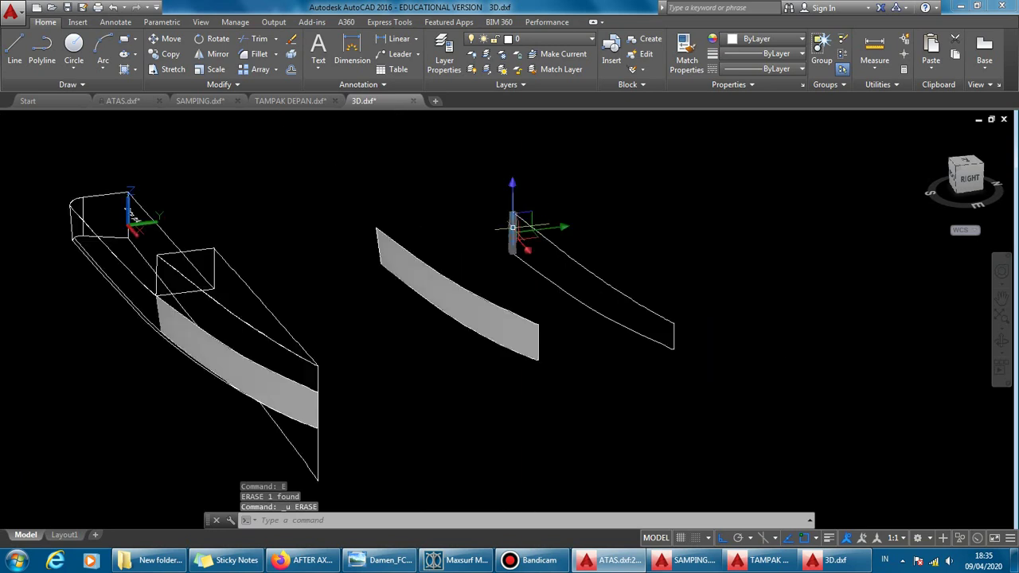
key(Escape)
scroll(525, 231, up, 2)
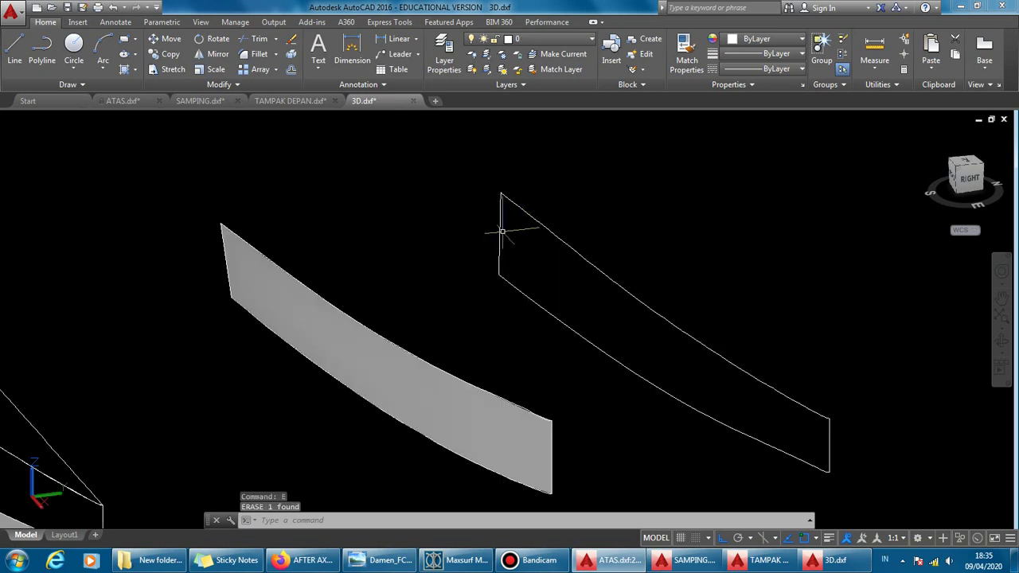
click(499, 236)
key(Delete)
text(EDGES)
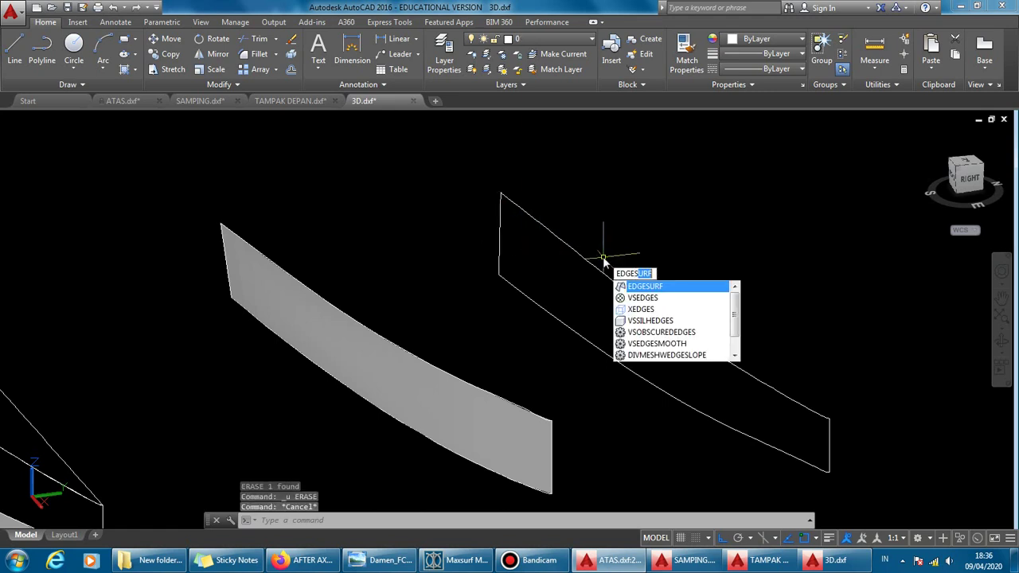
Step: Try an edge surface on the copied outline's top, left, bottom and right edges, then cancel
text(U)
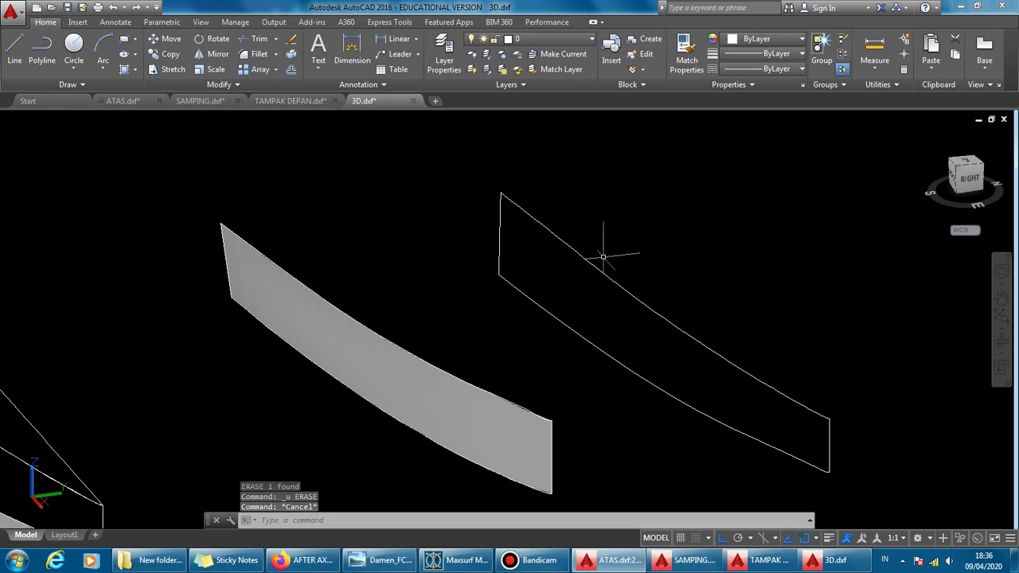
key(Return)
click(605, 269)
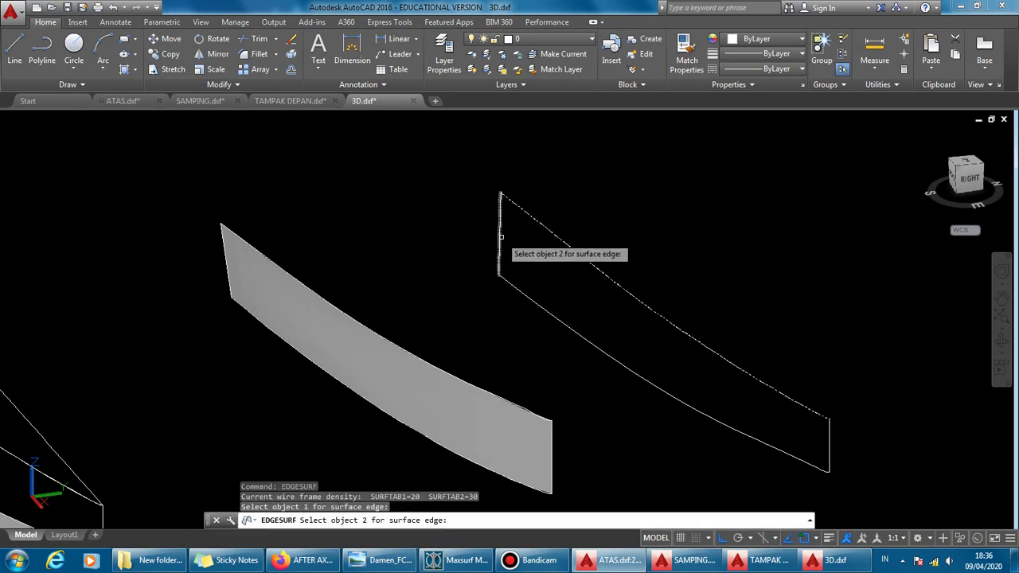
click(501, 236)
click(537, 300)
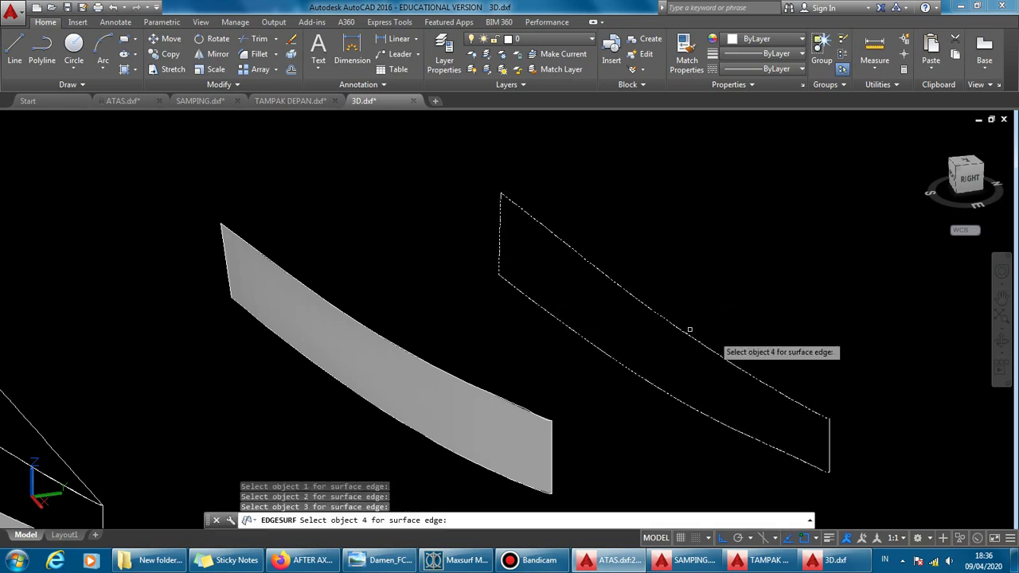
click(833, 435)
key(Escape)
key(Escape)
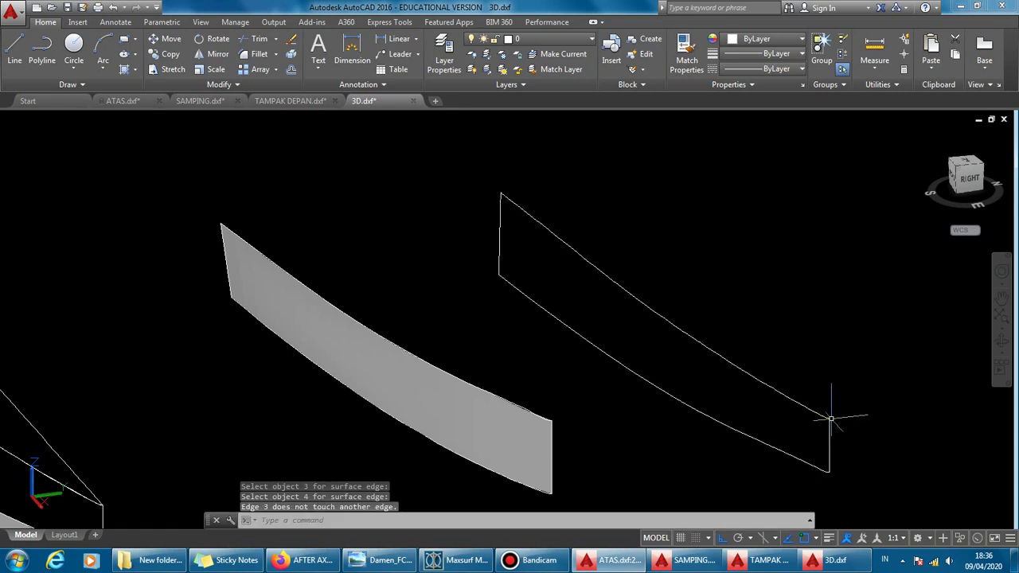
Step: Zoom and orbit to the copied outline's upper corner and begin a crossing window there
scroll(608, 304, down, 4)
scroll(572, 293, up, 3)
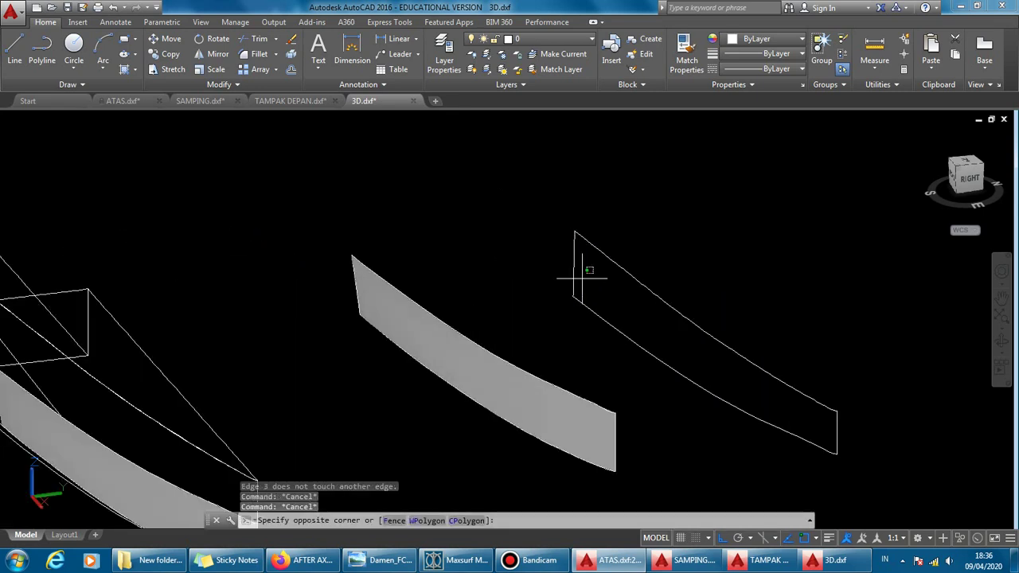
key(Escape)
scroll(514, 230, down, 2)
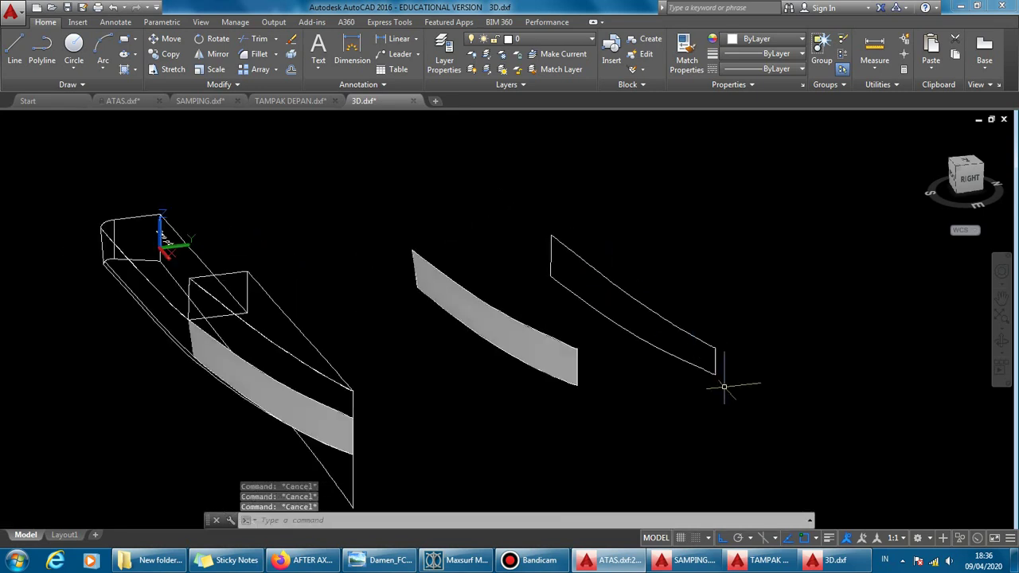
scroll(723, 387, up, 2)
scroll(723, 345, up, 2)
scroll(714, 313, up, 2)
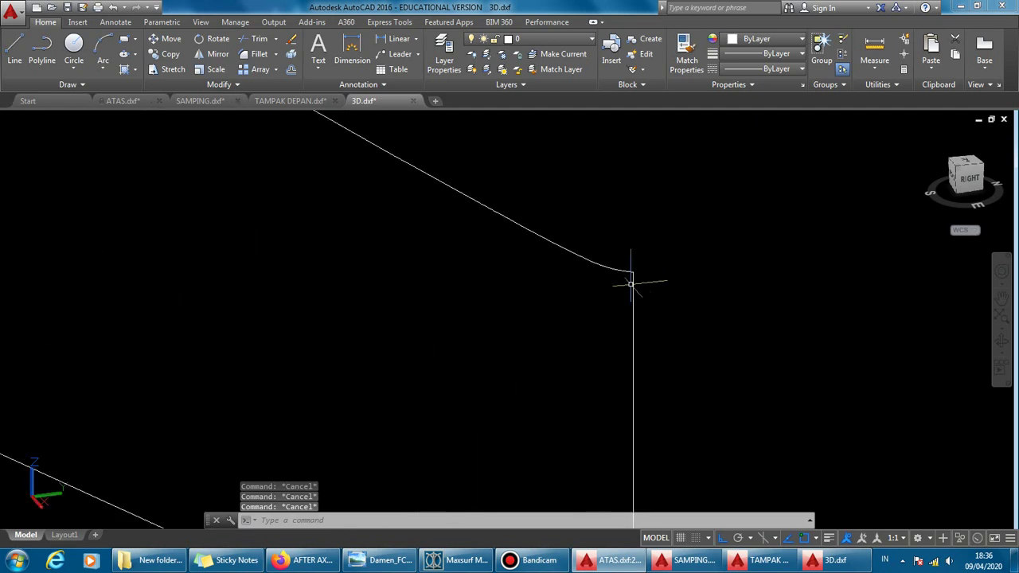
scroll(628, 270, down, 3)
shift+middle_drag(626, 375, 628, 380)
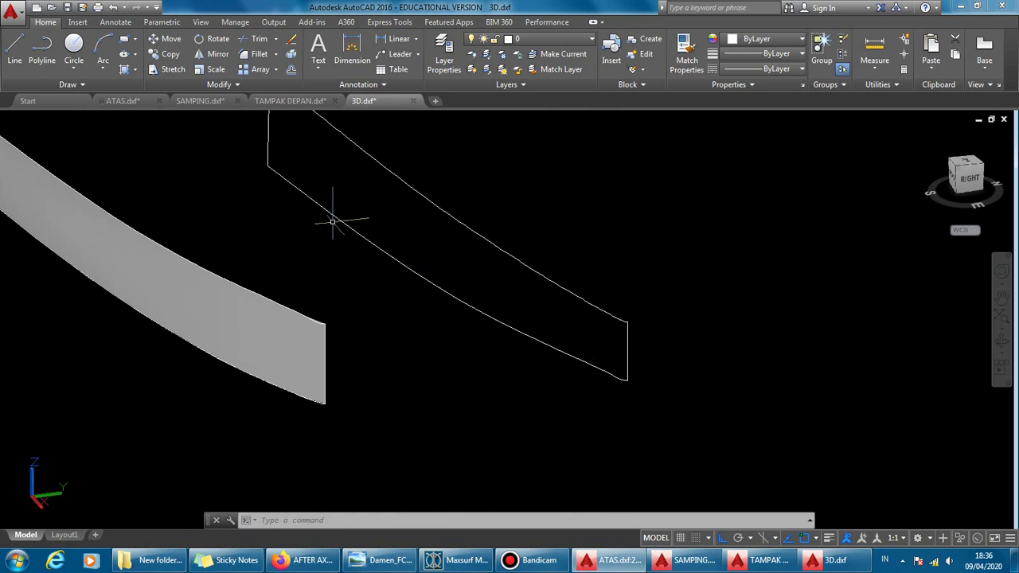
mouse_move(332, 220)
shift+middle_down()
mouse_move(356, 156)
mouse_move(378, 220)
shift+middle_up()
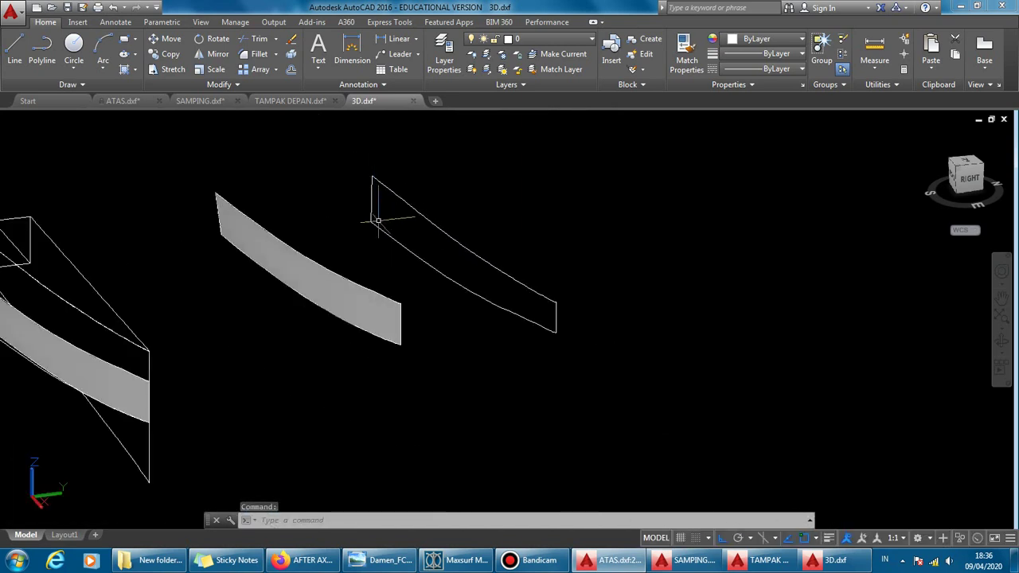
scroll(378, 221, up, 5)
click(364, 180)
Step: Erase the vertical edge at the outline's upper corner, abandoning the replacement line started
click(332, 158)
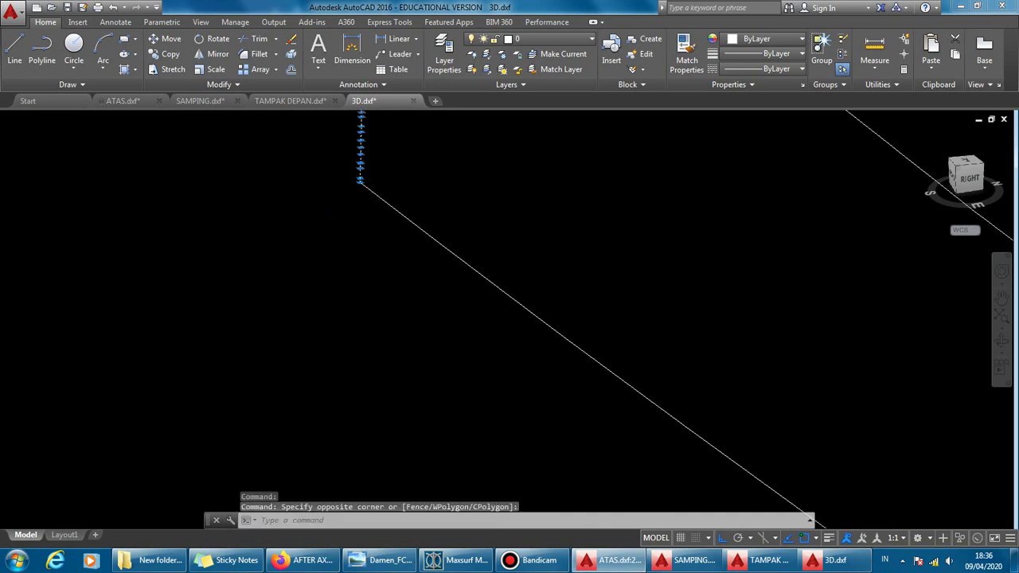
text(e)
key(Return)
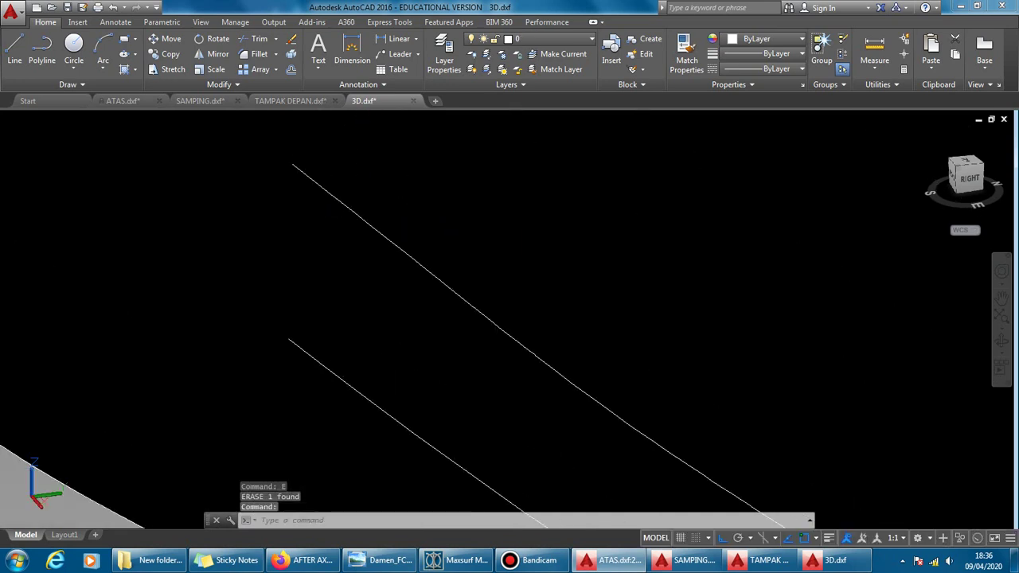
text(l)
key(Return)
click(289, 340)
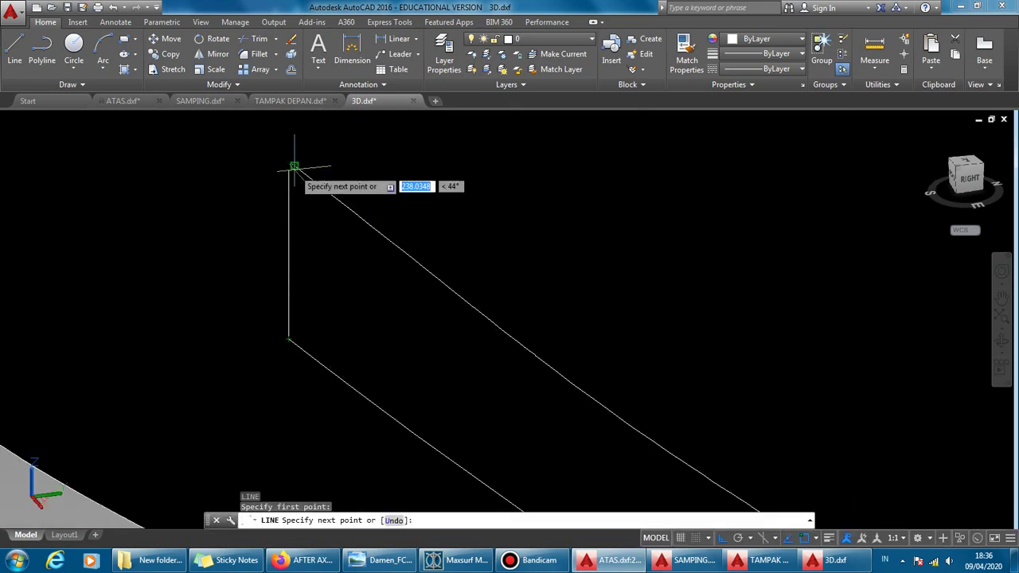
scroll(294, 166, up, 2)
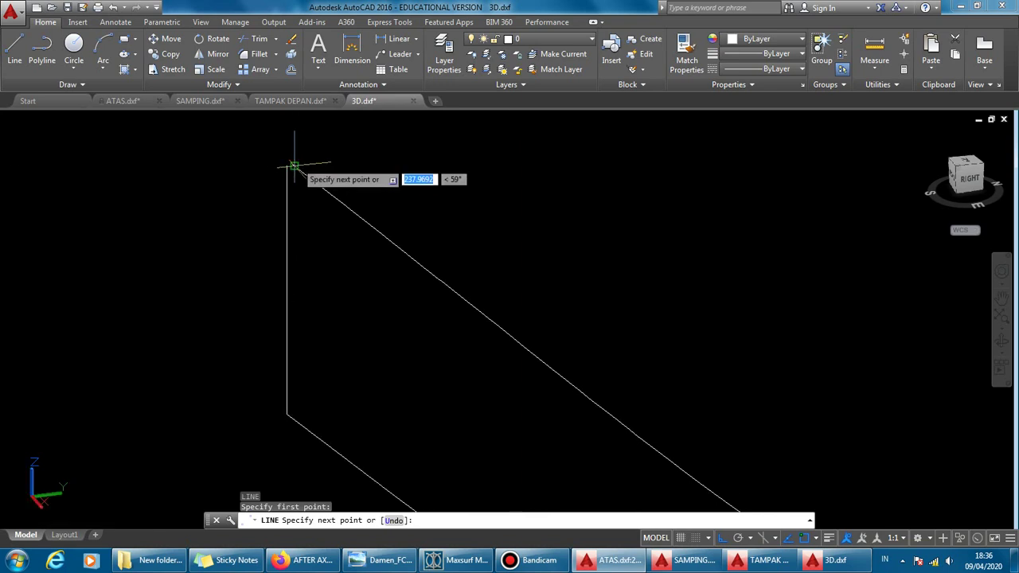
scroll(294, 167, up, 2)
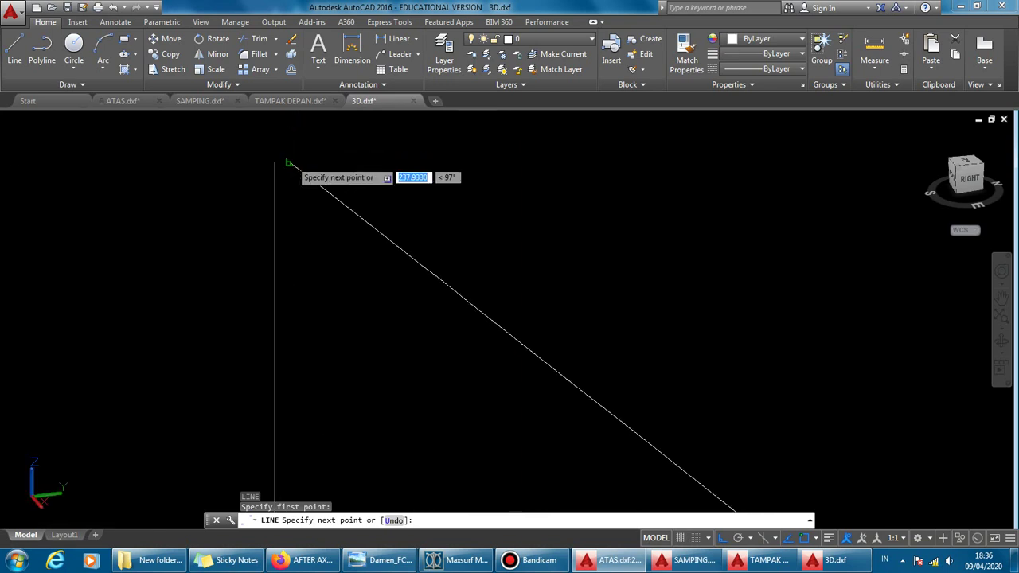
scroll(270, 159, down, 3)
key(Escape)
key(Escape)
Step: Erase the vertical edge at the outline's other end, again abandoning the new line
scroll(318, 156, up, 3)
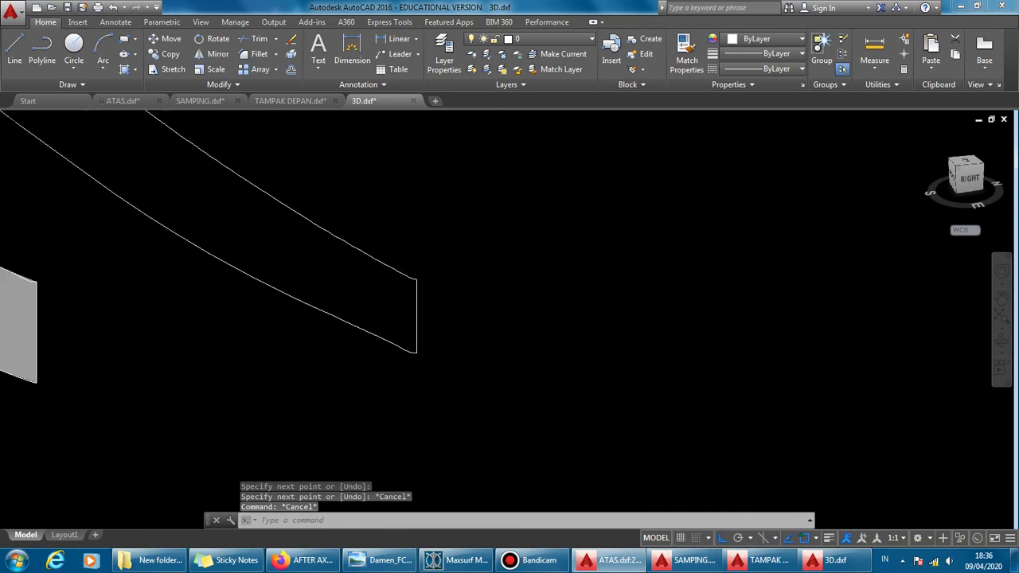
scroll(461, 325, up, 1)
drag(461, 325, 425, 325)
text(e)
key(Return)
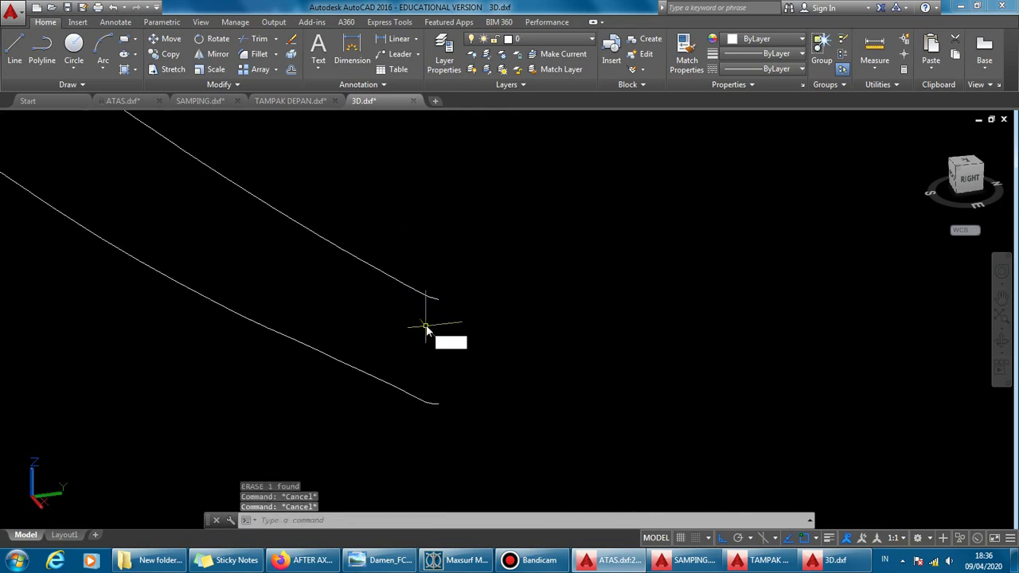
text(l)
key(Return)
scroll(430, 305, up, 2)
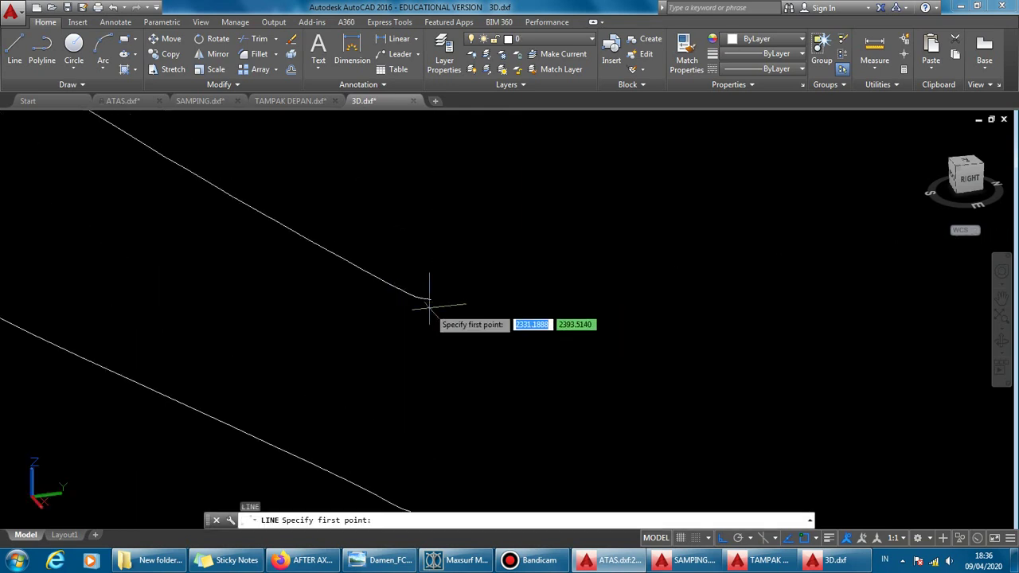
click(430, 305)
scroll(430, 355, down, 3)
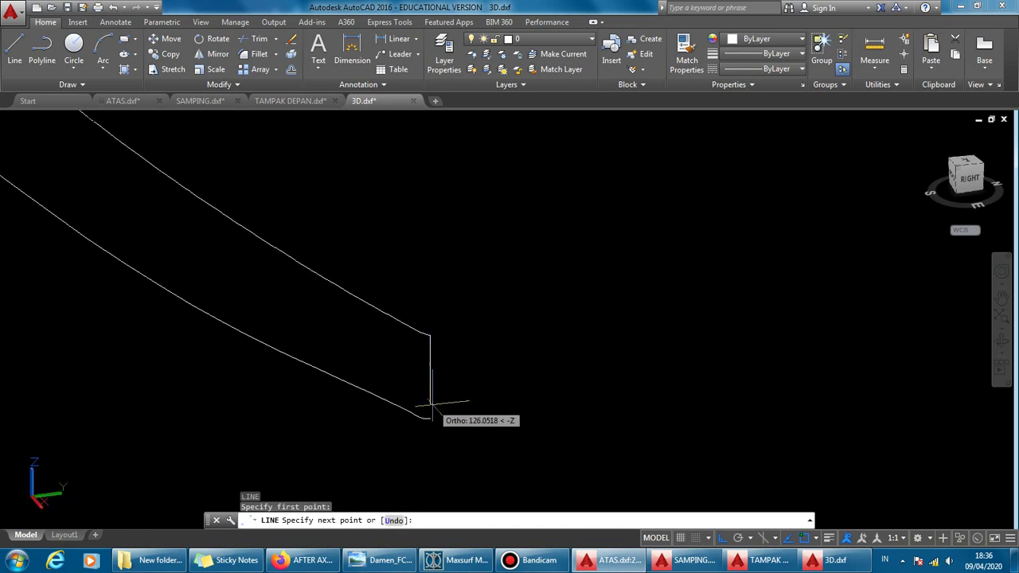
key(Escape)
key(Escape)
key(Escape)
scroll(539, 350, down, 3)
text(e)
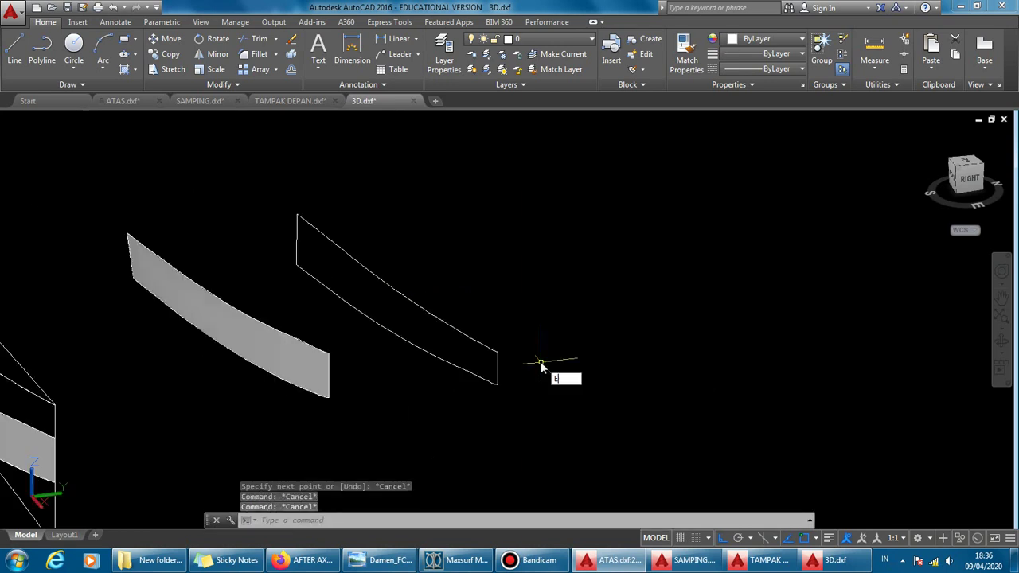
text(urf)
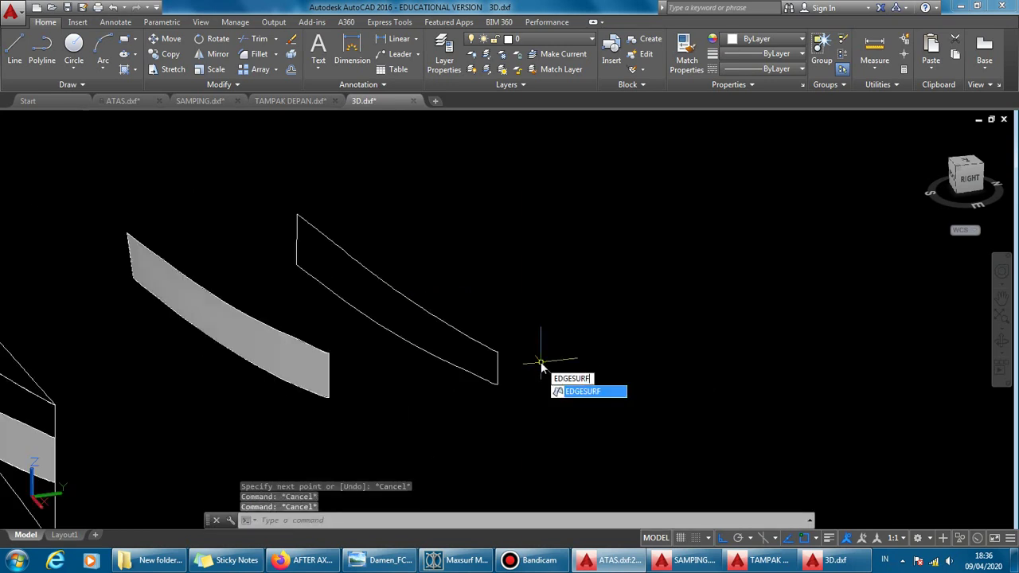
key(Return)
click(499, 380)
click(488, 342)
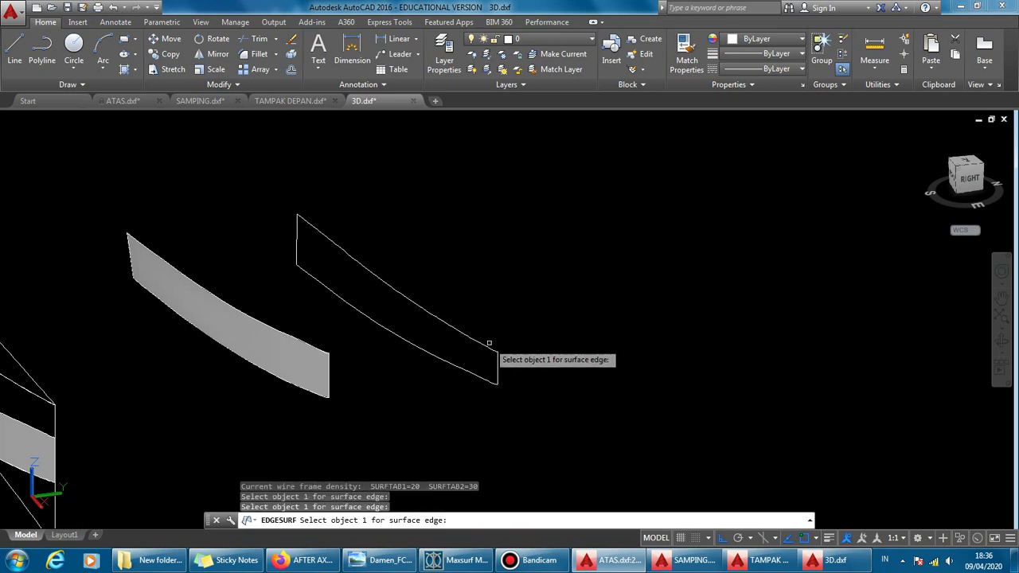
click(486, 346)
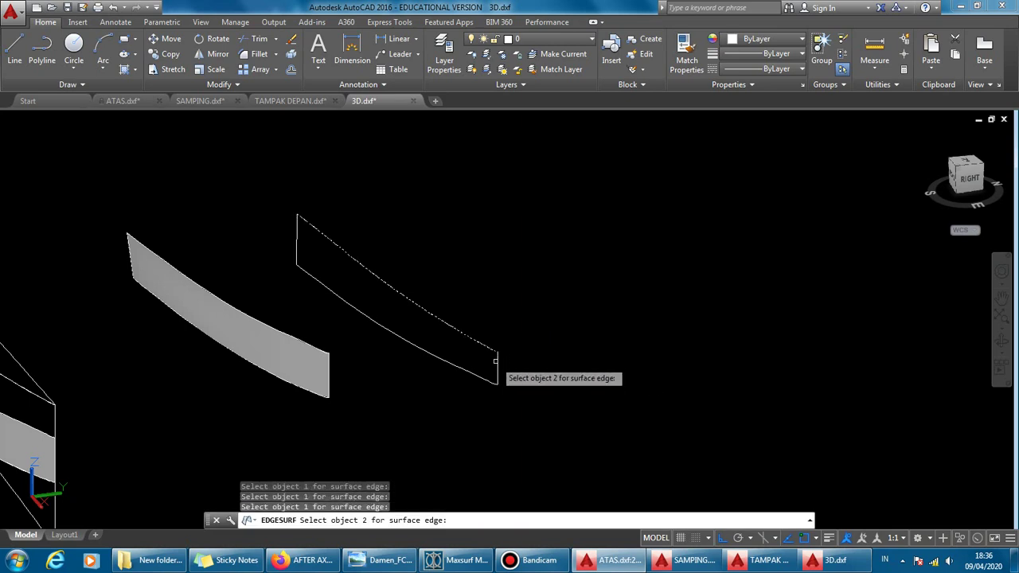
click(497, 362)
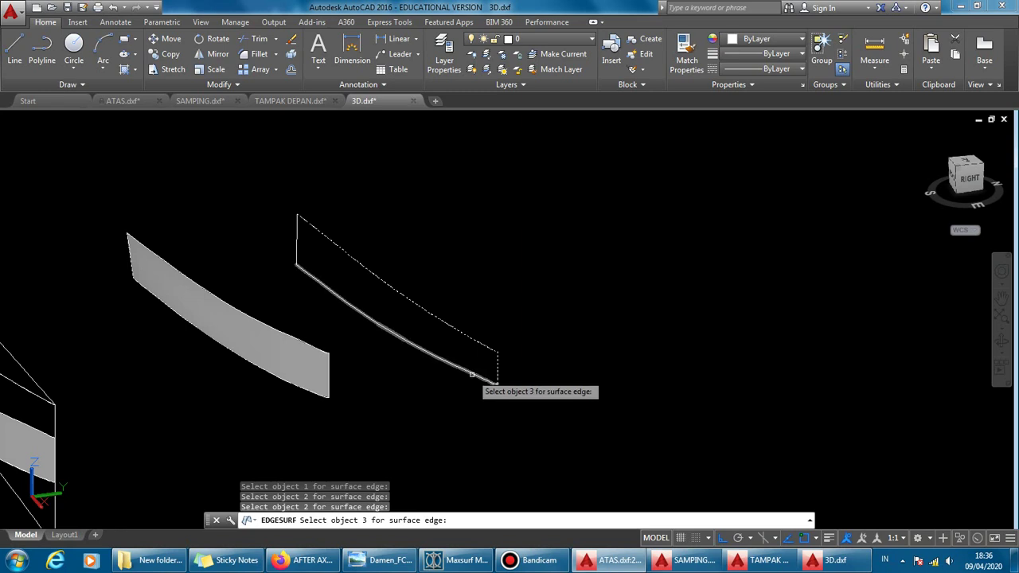
click(430, 348)
click(296, 242)
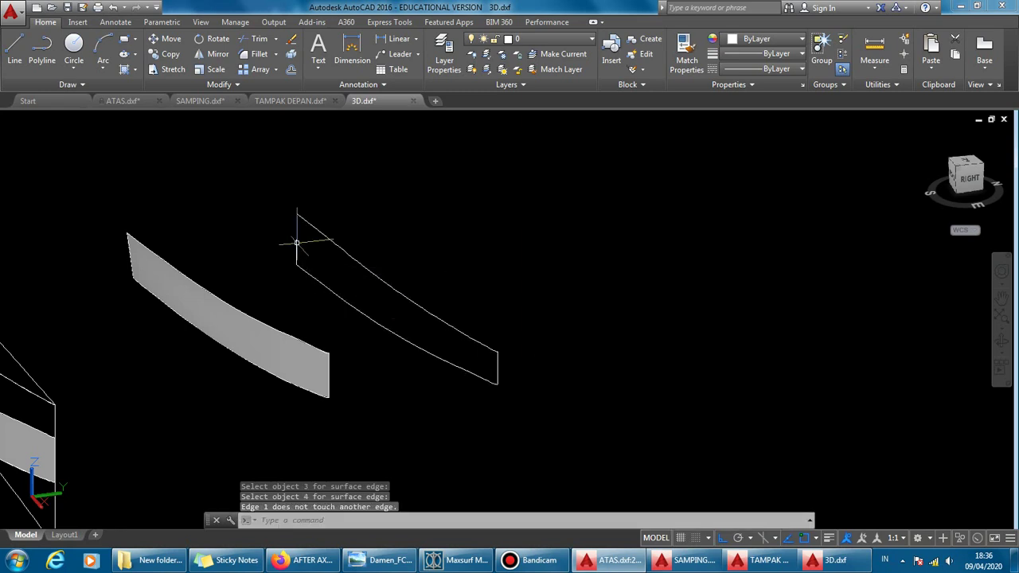
key(Escape)
key(Escape)
mouse_move(421, 268)
shift+middle_down()
mouse_move(352, 296)
mouse_move(357, 307)
mouse_move(300, 302)
mouse_move(280, 182)
shift+middle_up()
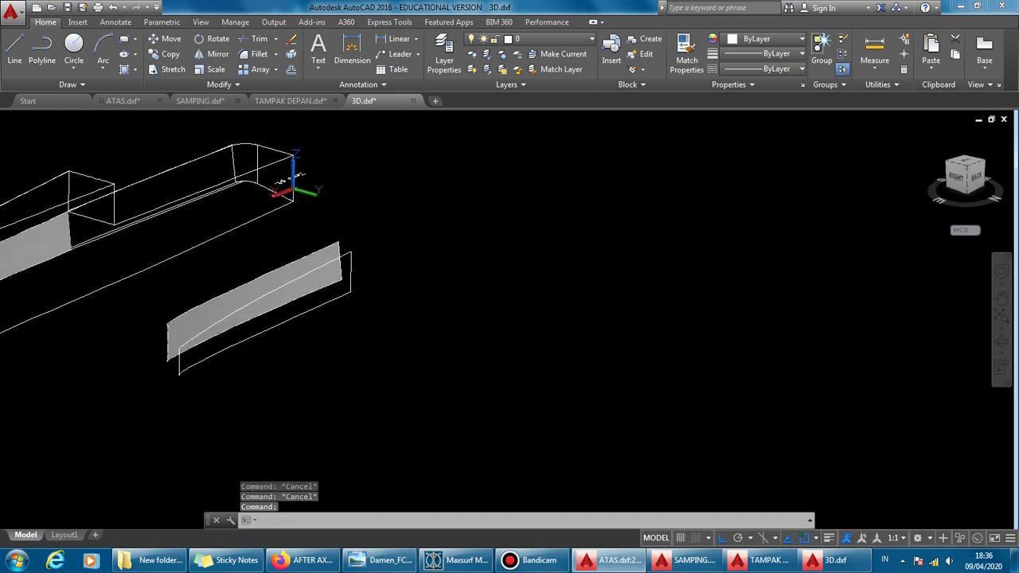
shift+middle_drag(367, 320, 521, 280)
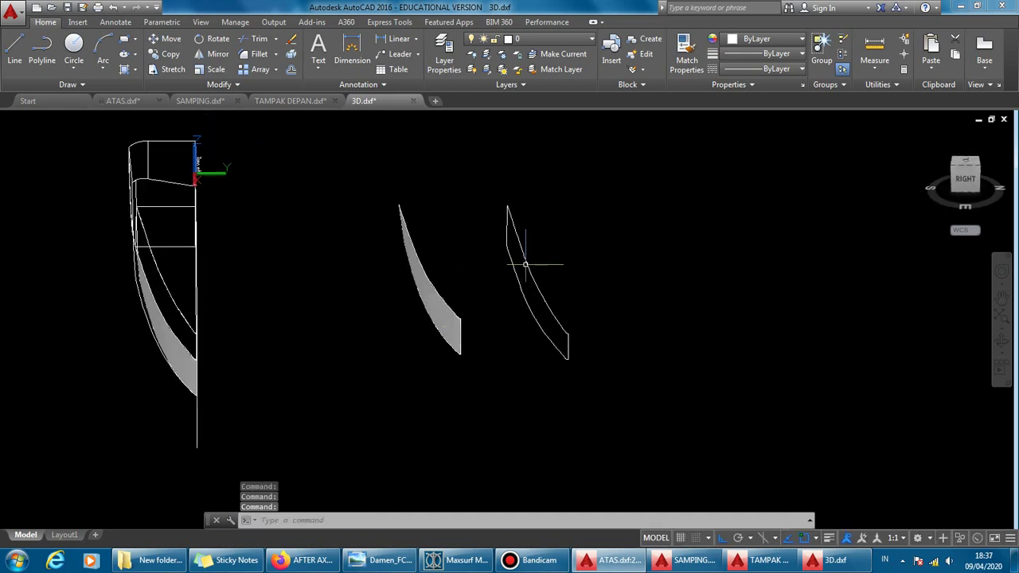
text(e)
key(Return)
key(ctrl+z)
key(ctrl+z)
key(ctrl+z)
key(ctrl+z)
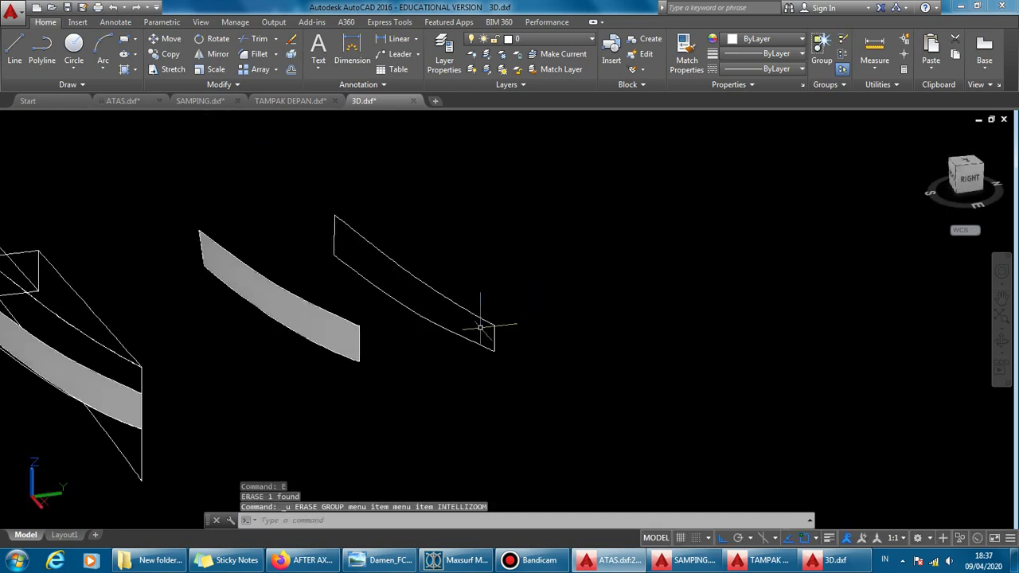
key(ctrl+z)
scroll(437, 317, down, 5)
scroll(402, 304, up, 3)
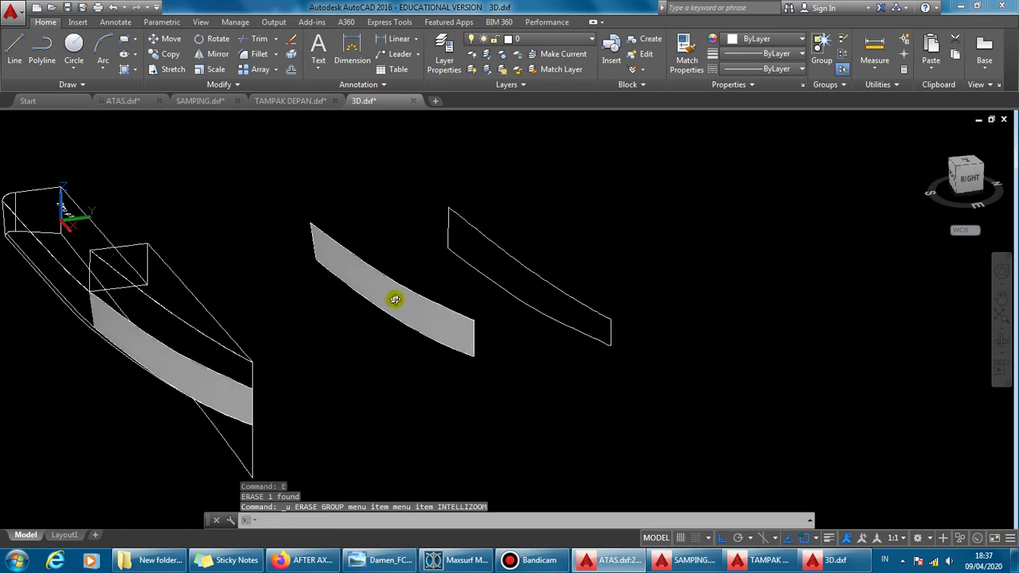
mouse_move(393, 296)
shift+middle_down()
mouse_move(432, 288)
mouse_move(430, 306)
shift+middle_up()
scroll(387, 317, down, 1)
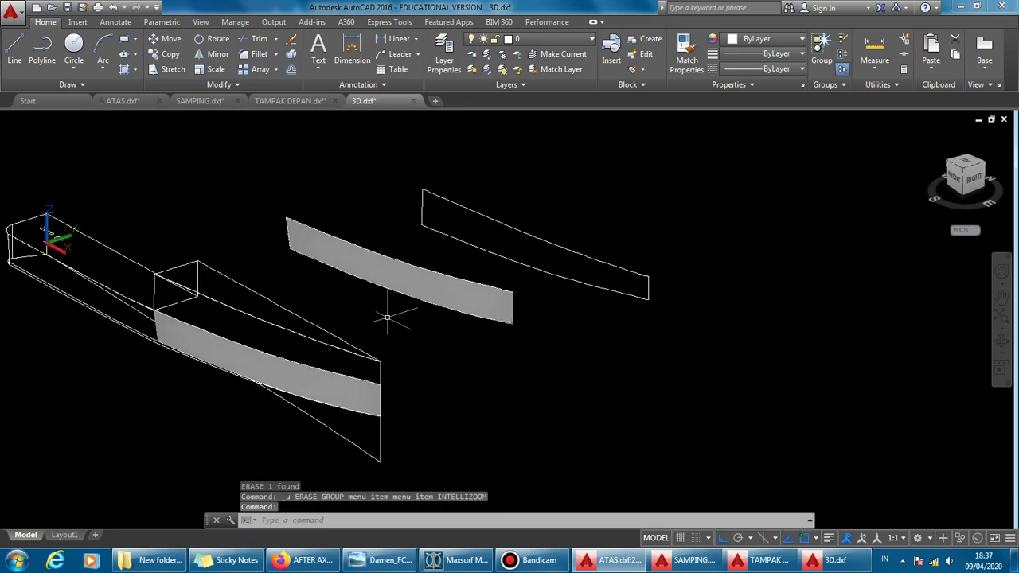